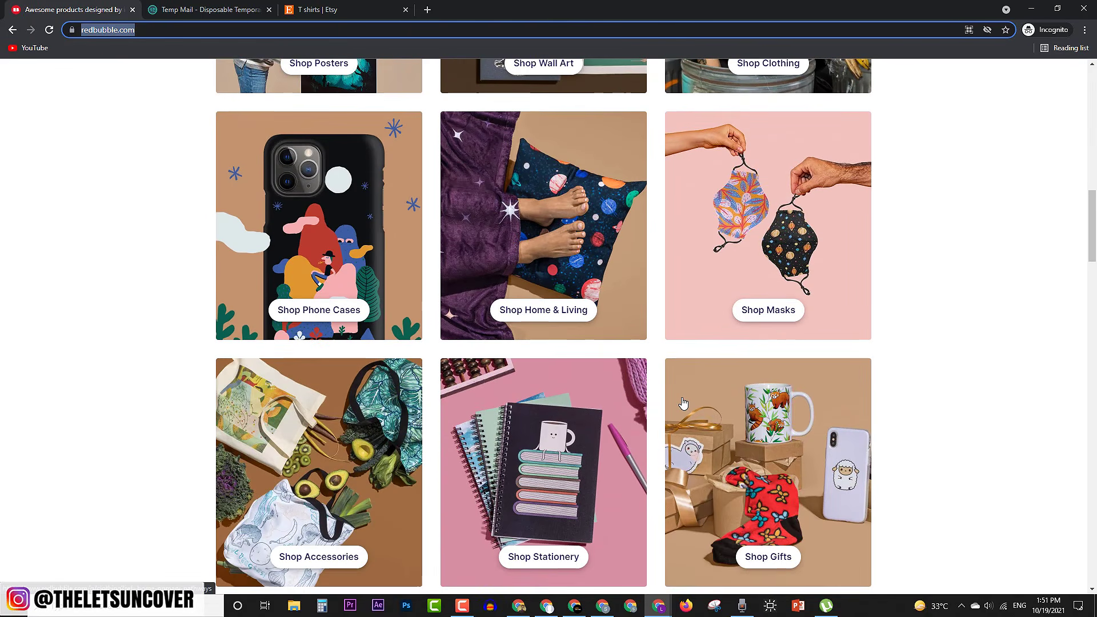
- Open the Pumpkin Palette tank top from the featured products in its own browser page and look over its details
scroll(683, 404, "down", 4)
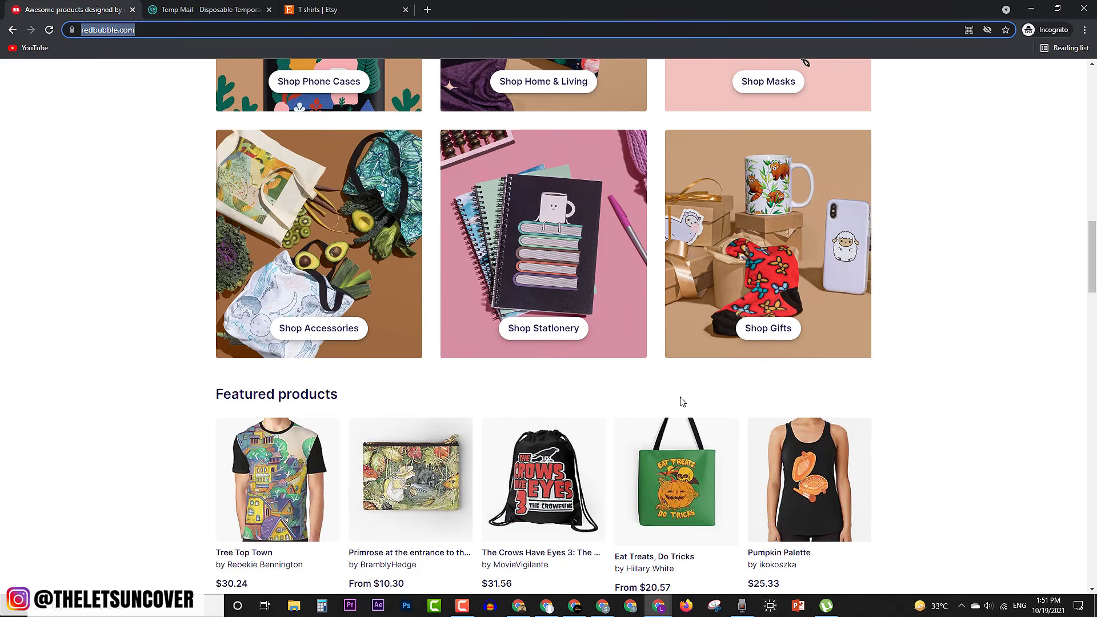
scroll(679, 411, "down", 2)
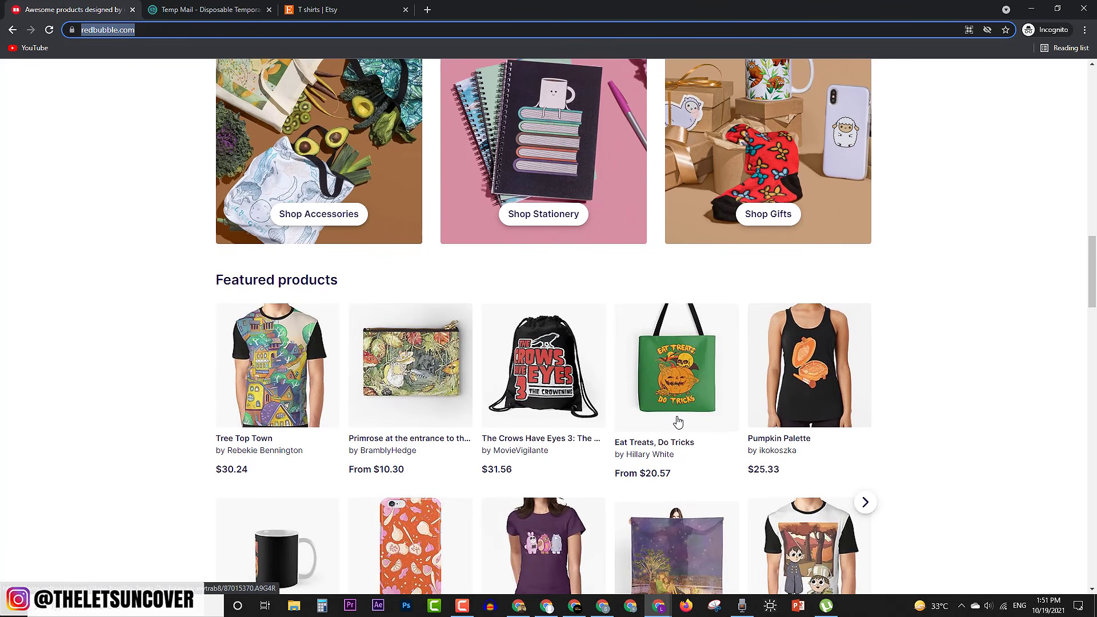
middle_click(804, 359)
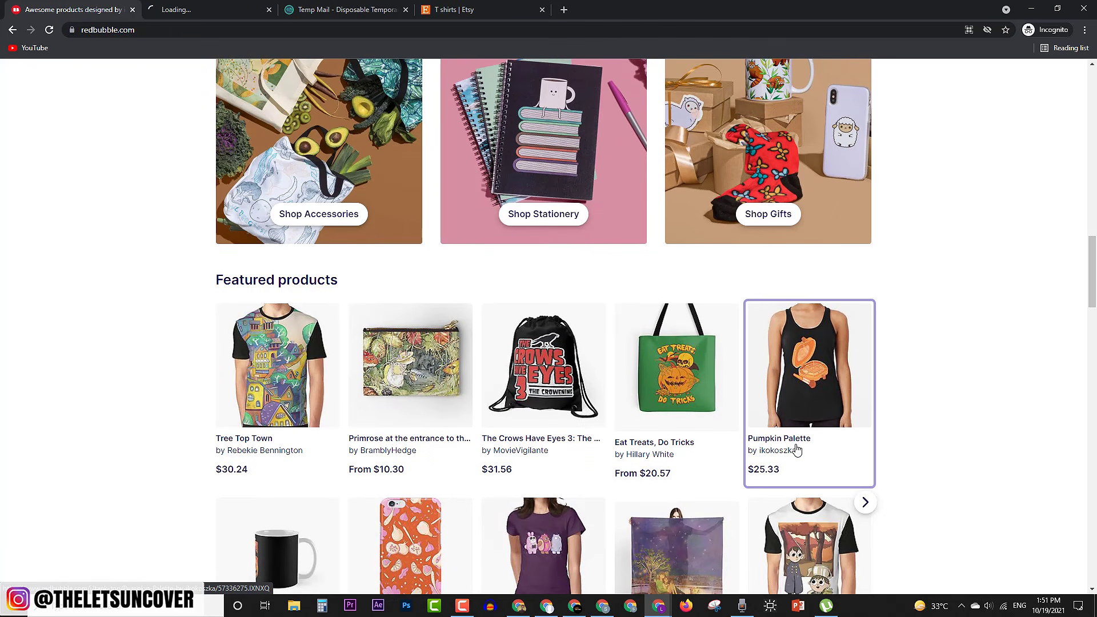
key("ctrl+Tab")
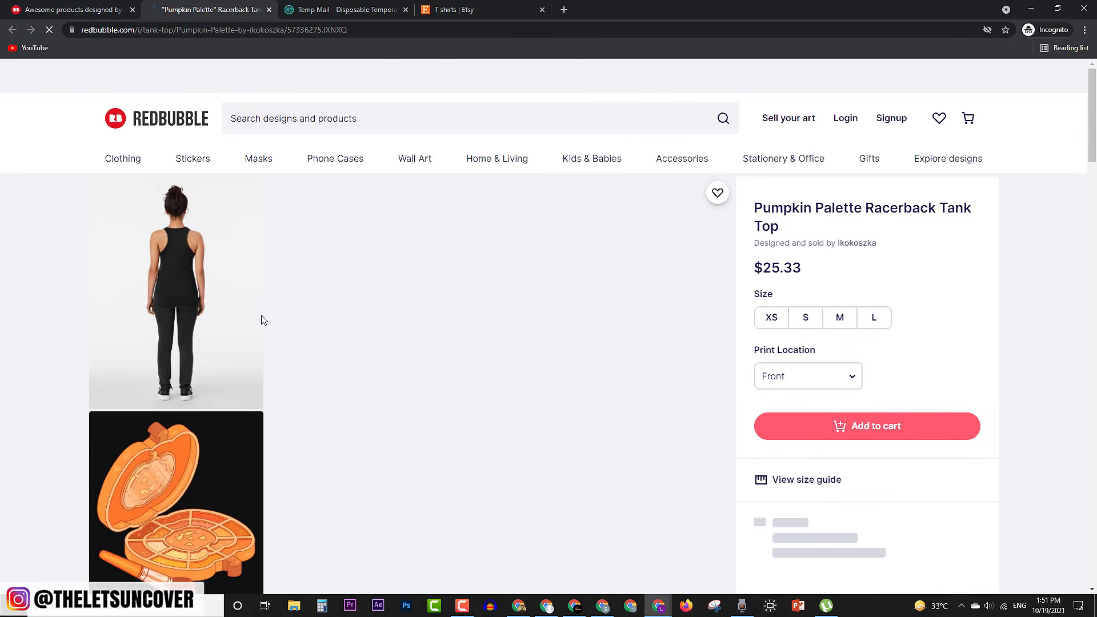
scroll(323, 444, "down", 2)
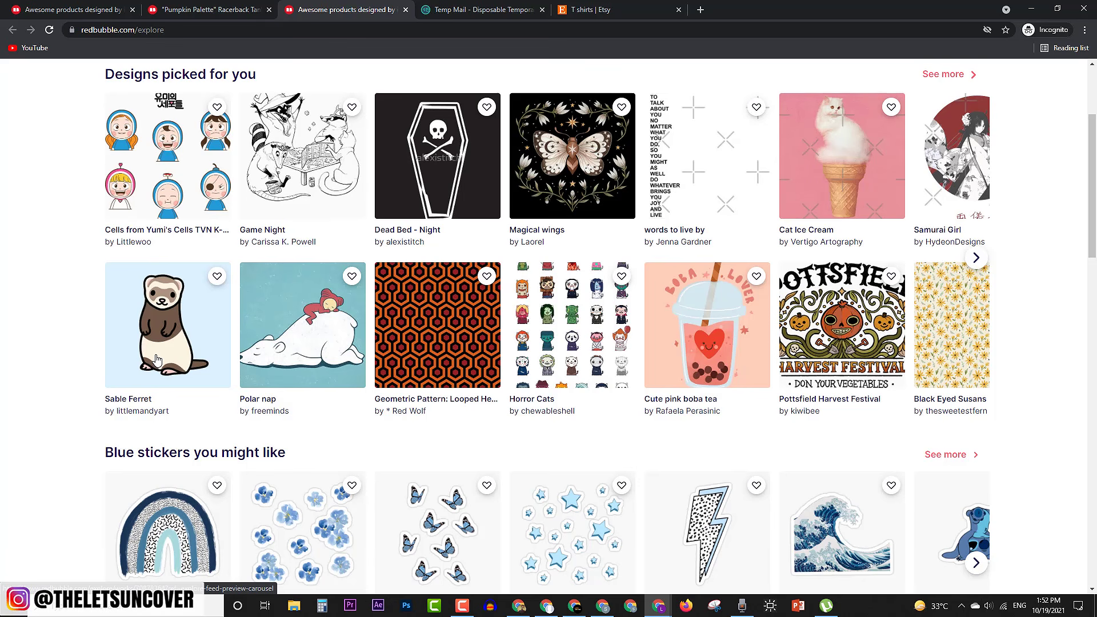
- Browse the recommended stickers on the explore page, open the Have A Good Day sticker and look over its product page
scroll(743, 342, "down", 5)
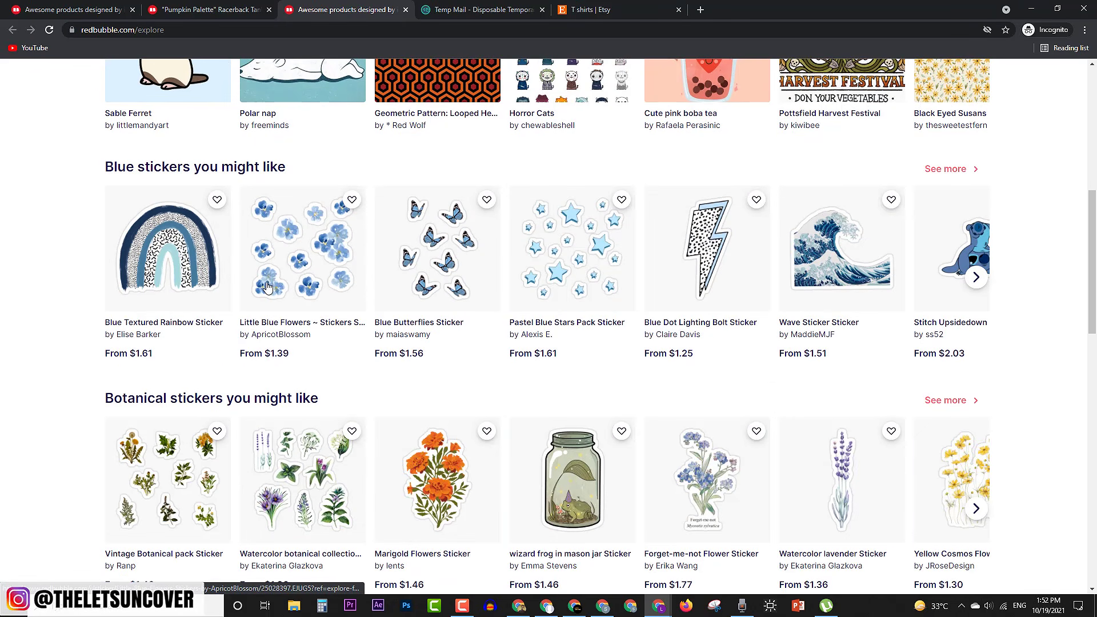
scroll(273, 284, "down", 1)
scroll(273, 284, "down", 1)
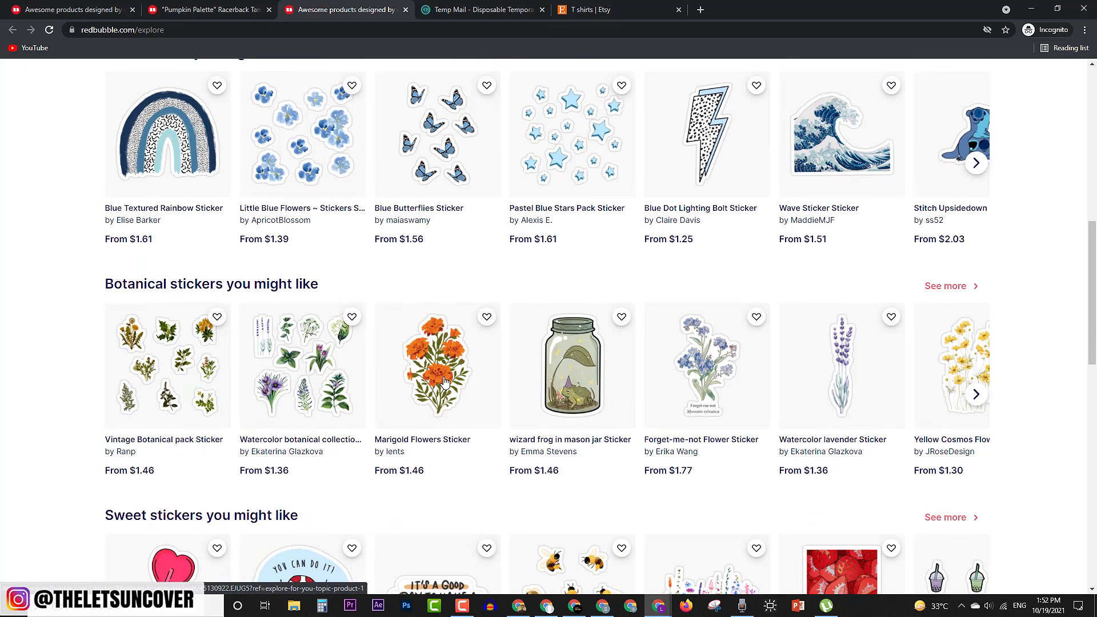
scroll(296, 387, "down", 2)
scroll(251, 400, "down", 2)
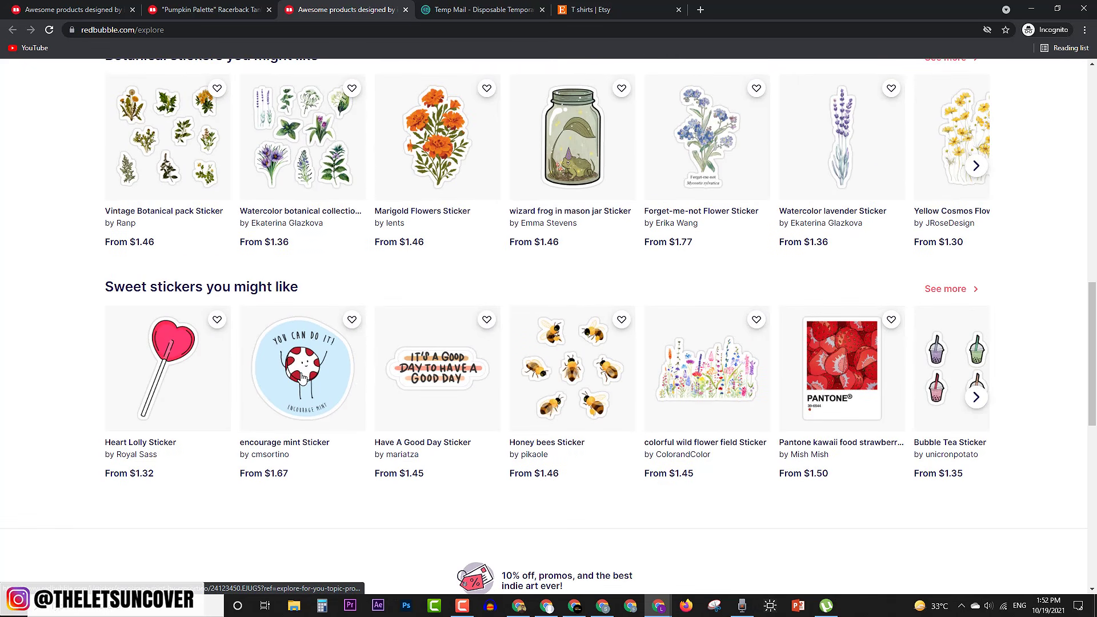
scroll(358, 383, "down", 2)
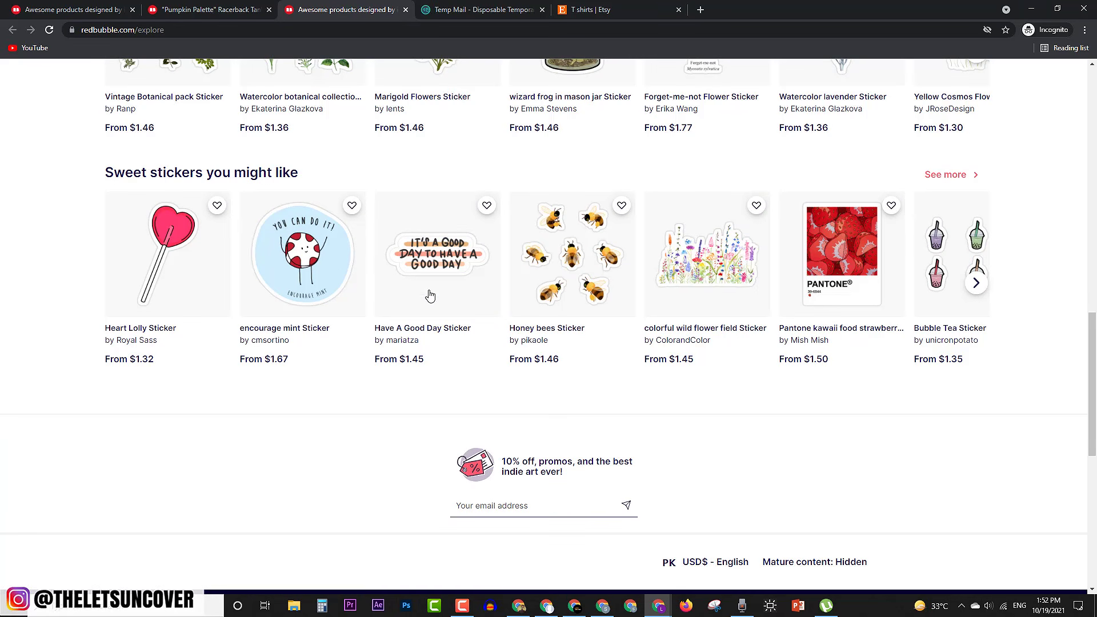
left_click(434, 253)
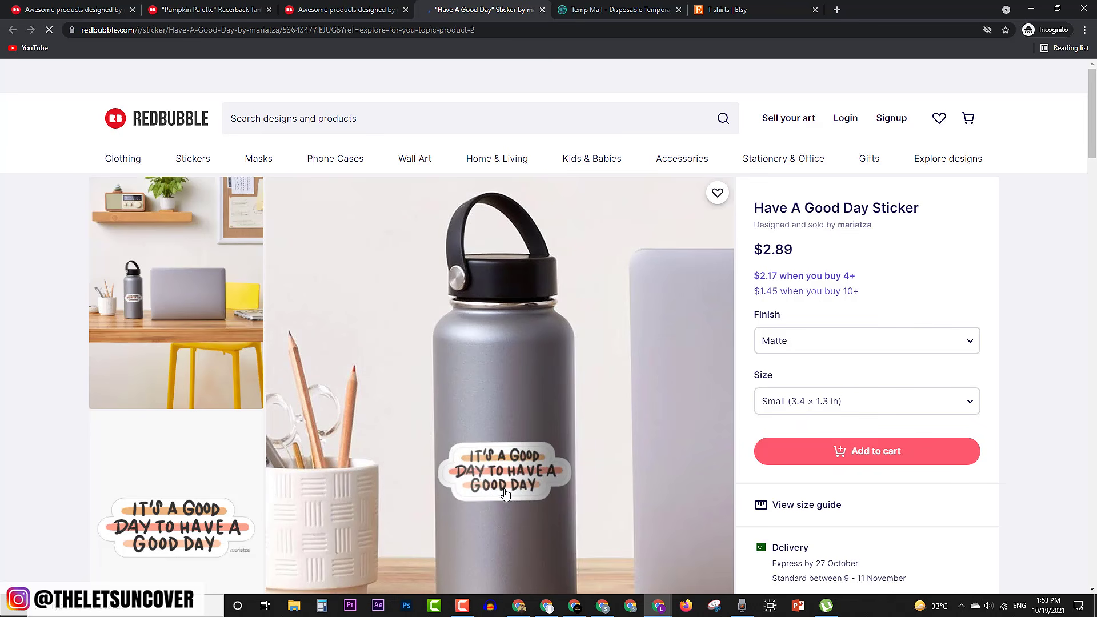
scroll(592, 482, "down", 2)
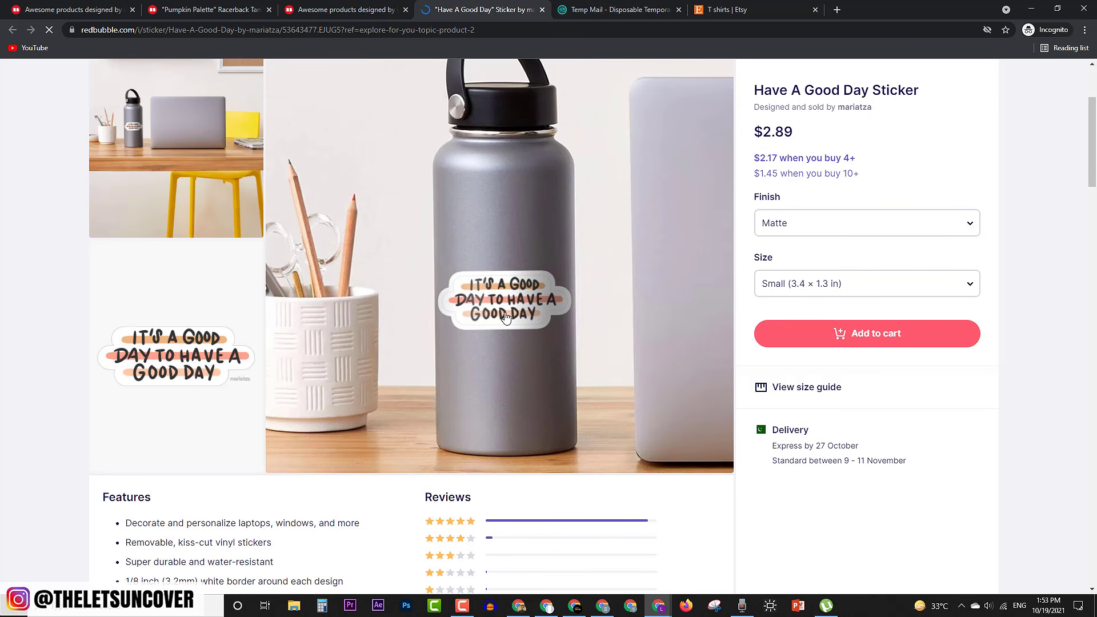
scroll(228, 238, "up", 1)
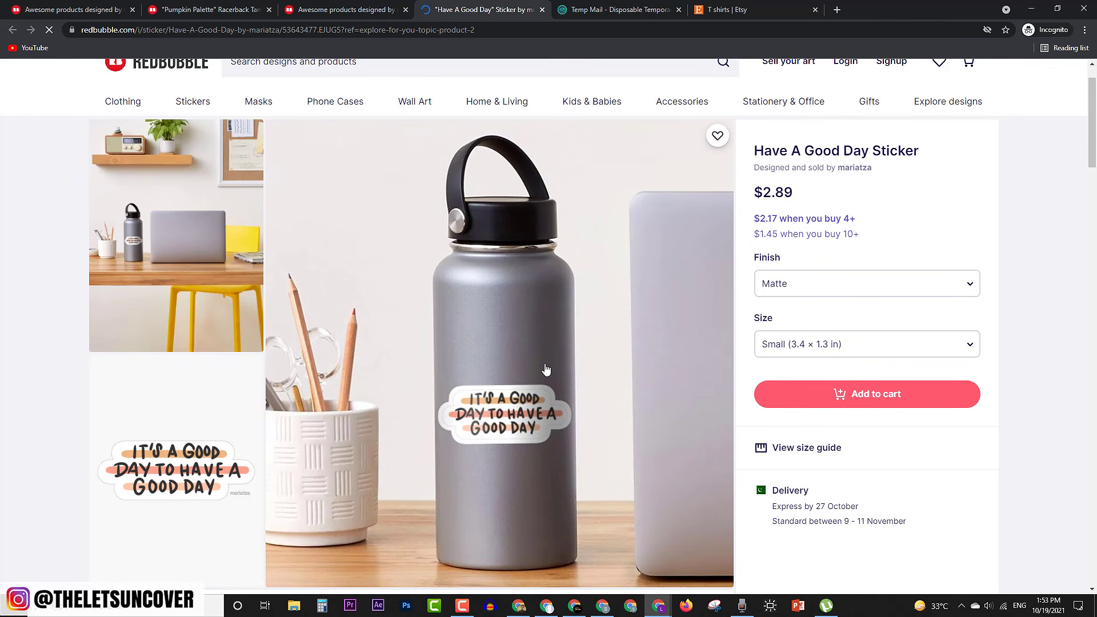
- Return to the Redbubble home page, open the account signup form and choose the artist signup
key("ctrl+1")
scroll(769, 251, "up", 6)
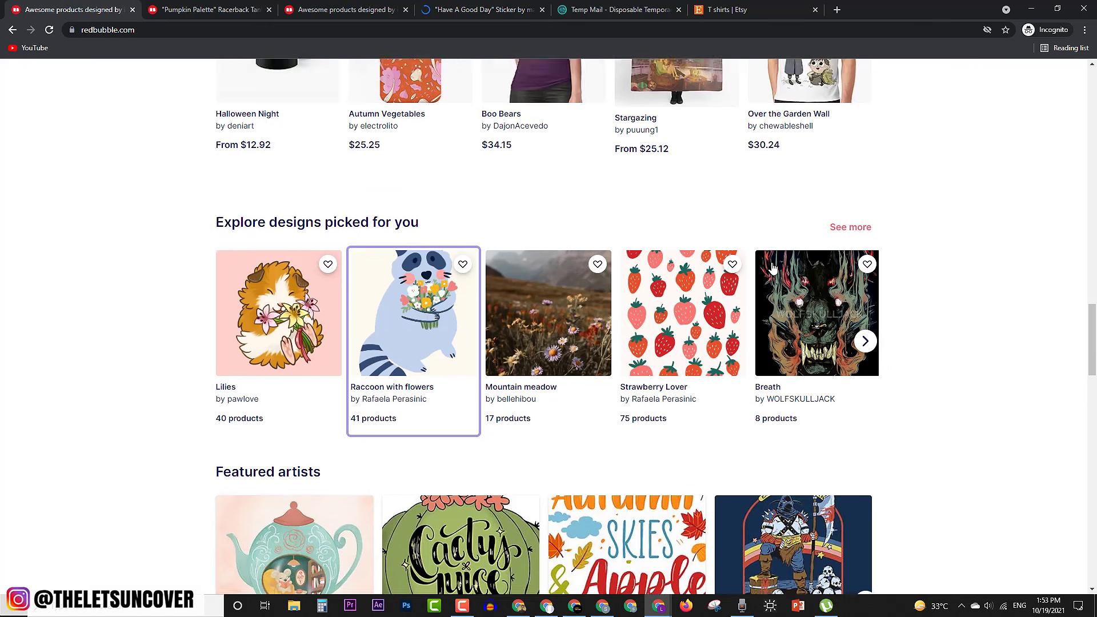
left_click_drag(1090, 304, 1095, 59)
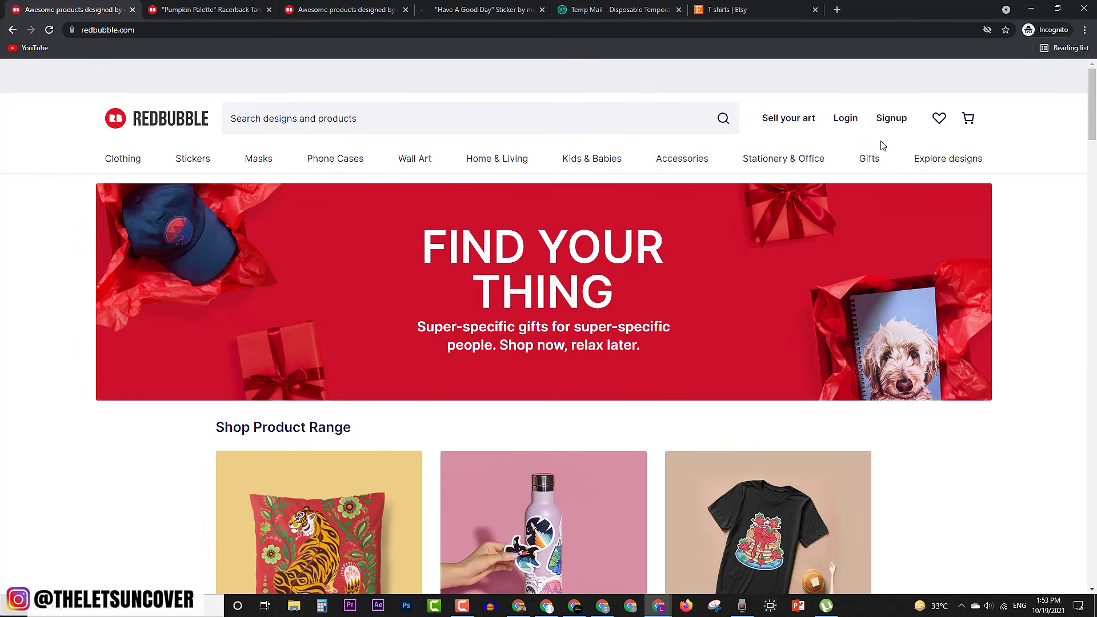
left_click(892, 118)
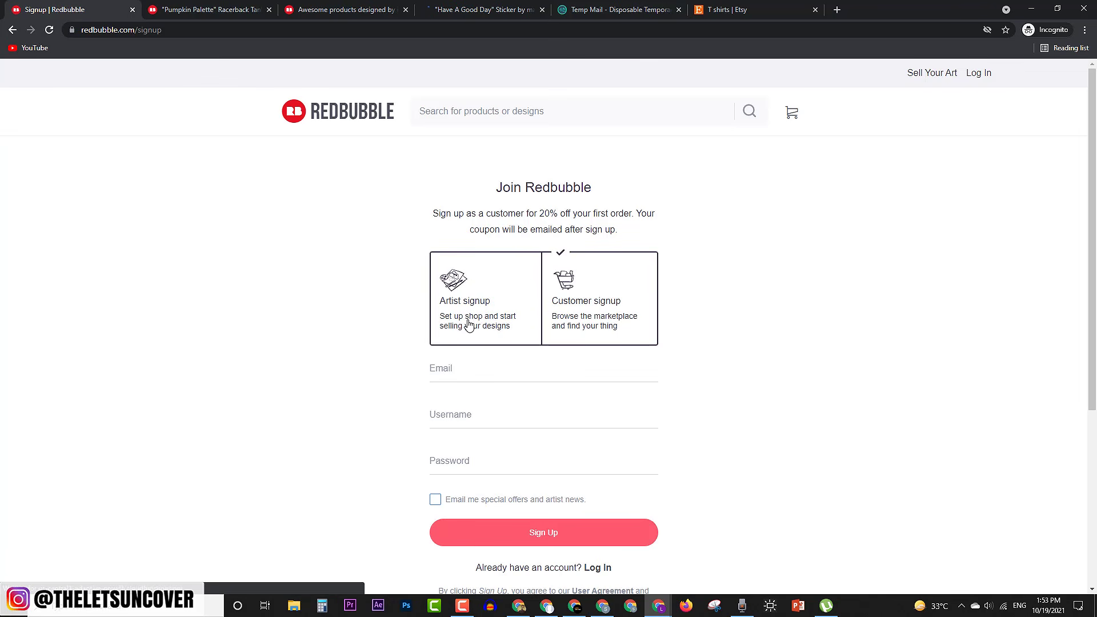
left_click(487, 310)
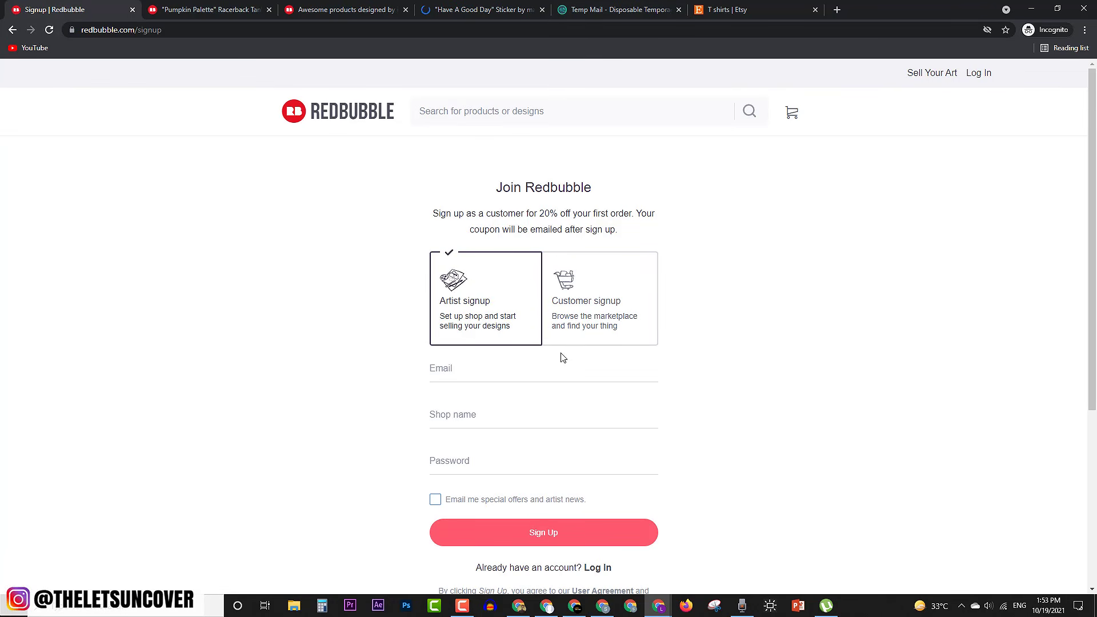
- Copy the disposable e-mail address from Temp Mail and paste it into the Redbubble signup form's email field
left_click(640, 7)
left_click_drag(640, 7, 229, 8)
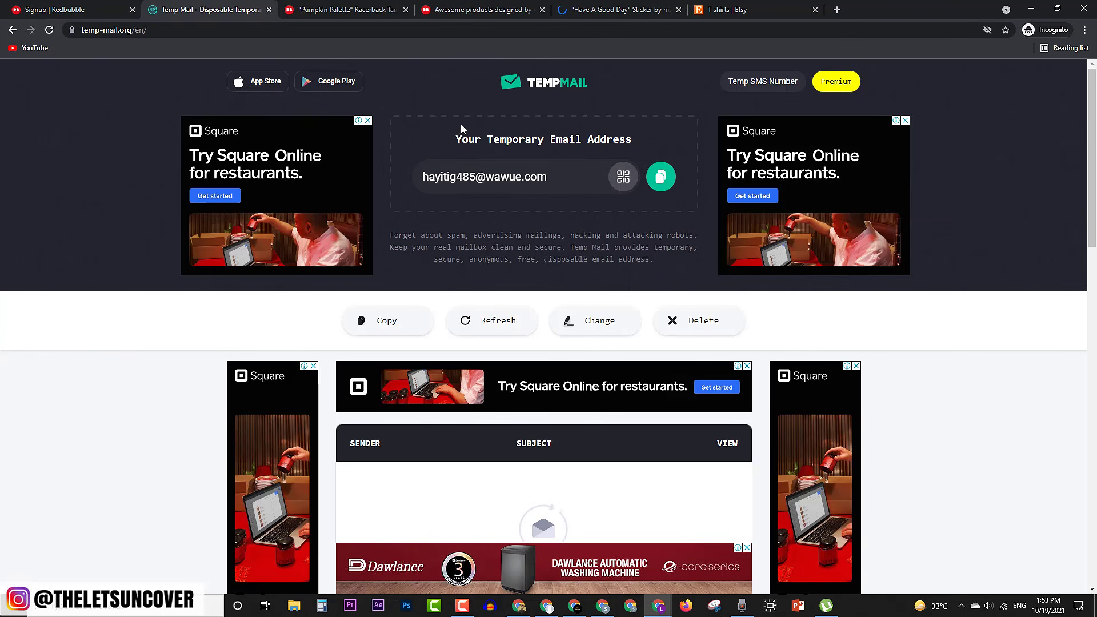
left_click(661, 176)
left_click(50, 7)
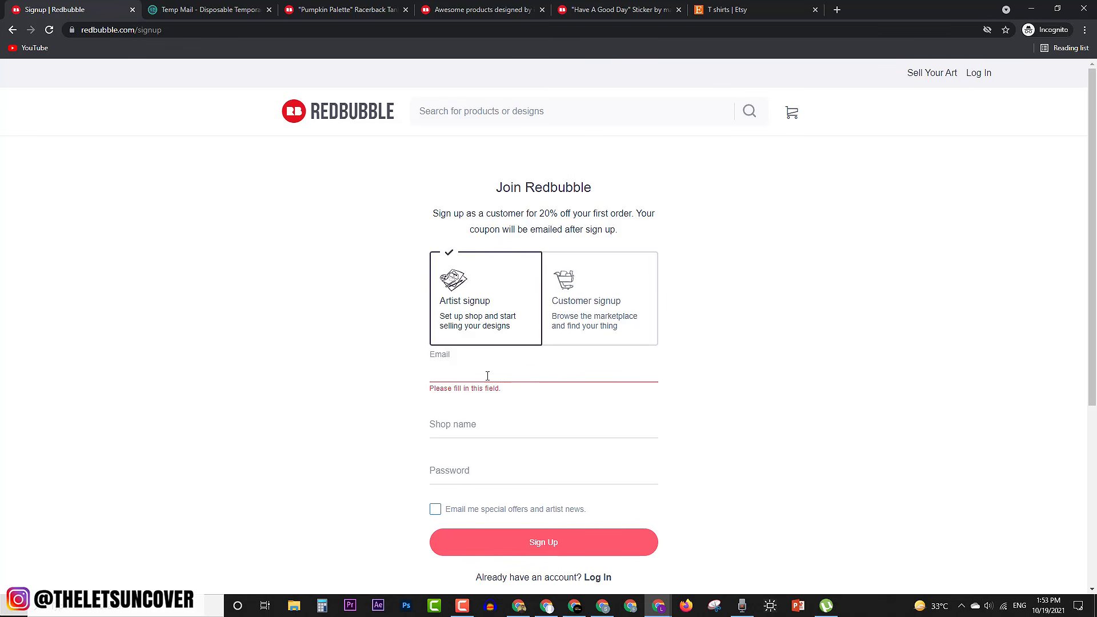
left_click(467, 380)
key("ctrl+v")
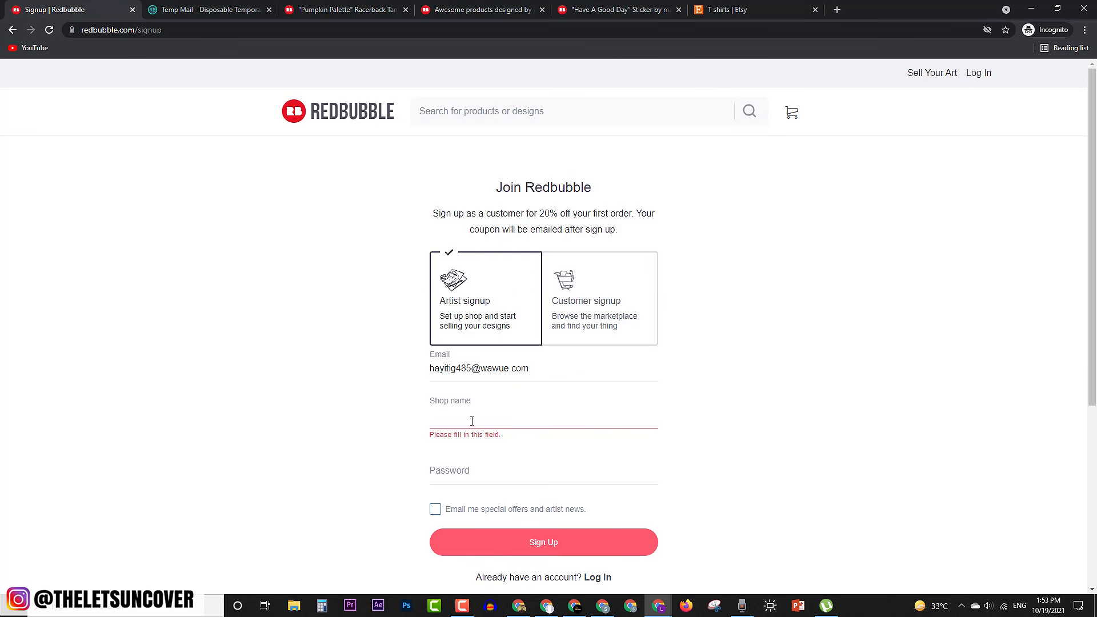
- Enter helloworld124 as the shop name, fill in the account password and submit the artist signup
left_click(472, 421)
type("helloworld124")
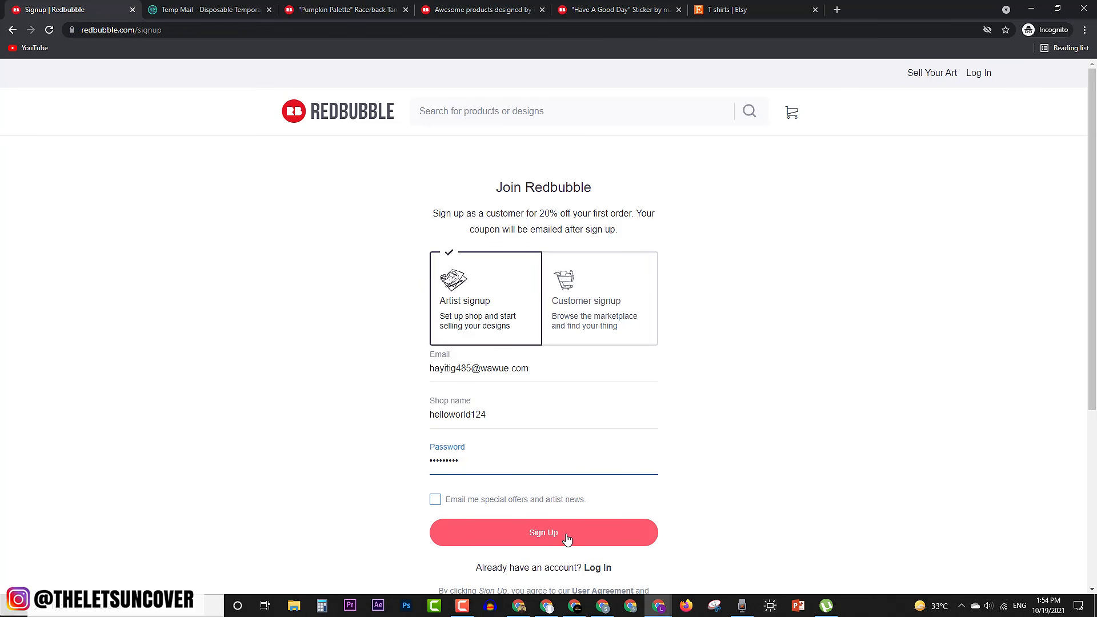
left_click(566, 536)
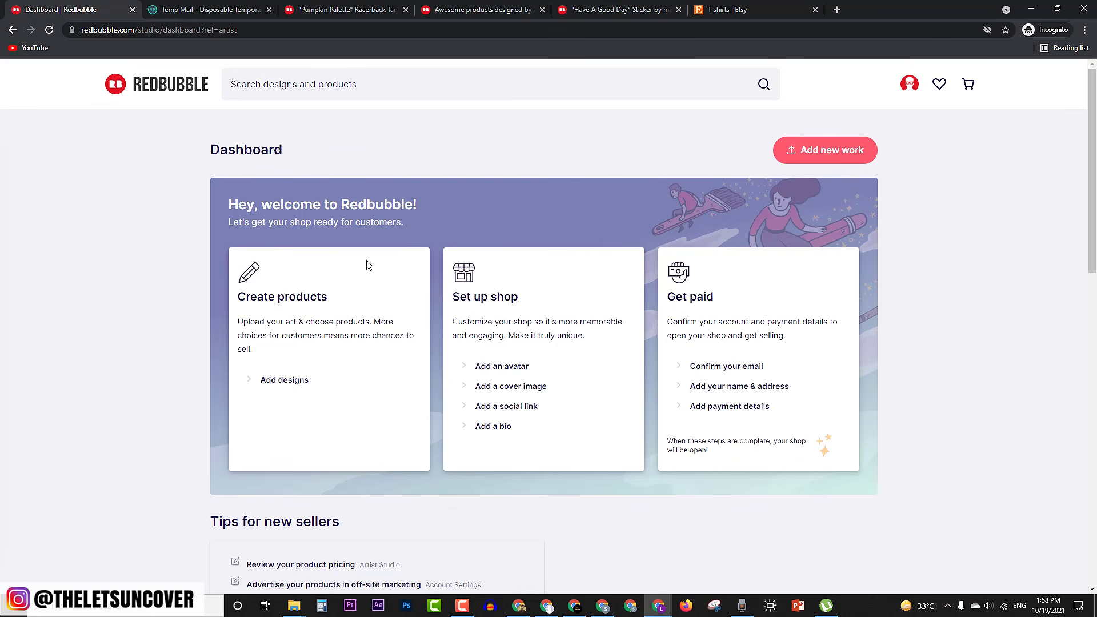
- Review the product creation, shop setup and payment tasks on the seller dashboard
scroll(382, 291, "down", 1)
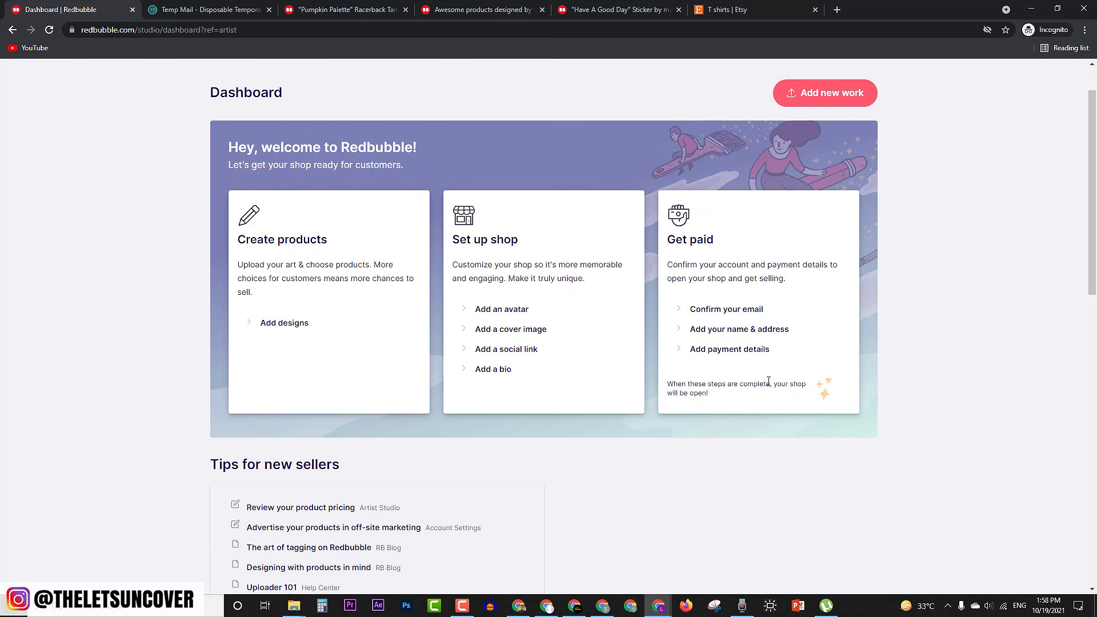
scroll(753, 380, "up", 1)
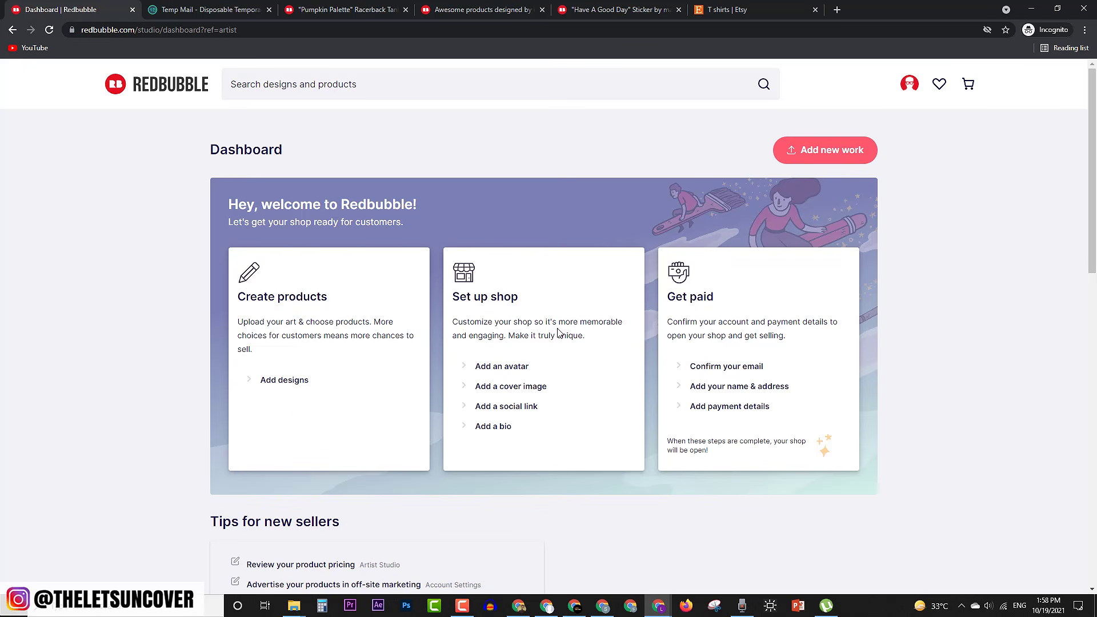
left_click_drag(457, 295, 542, 309)
left_click(542, 310)
- Switch to the Etsy T-shirt search results and open the "Sorry I'm Late I Didn't Want To Come" shirt listing
left_click(739, 8)
scroll(215, 252, "up", 5)
scroll(268, 100, "up", 15)
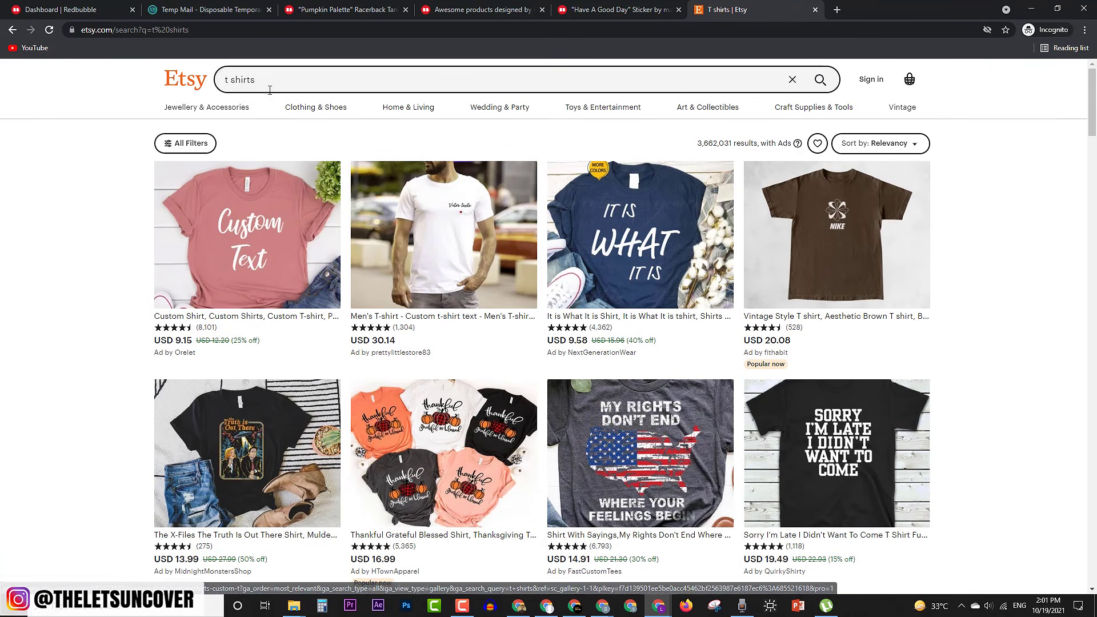
scroll(750, 438, "down", 2)
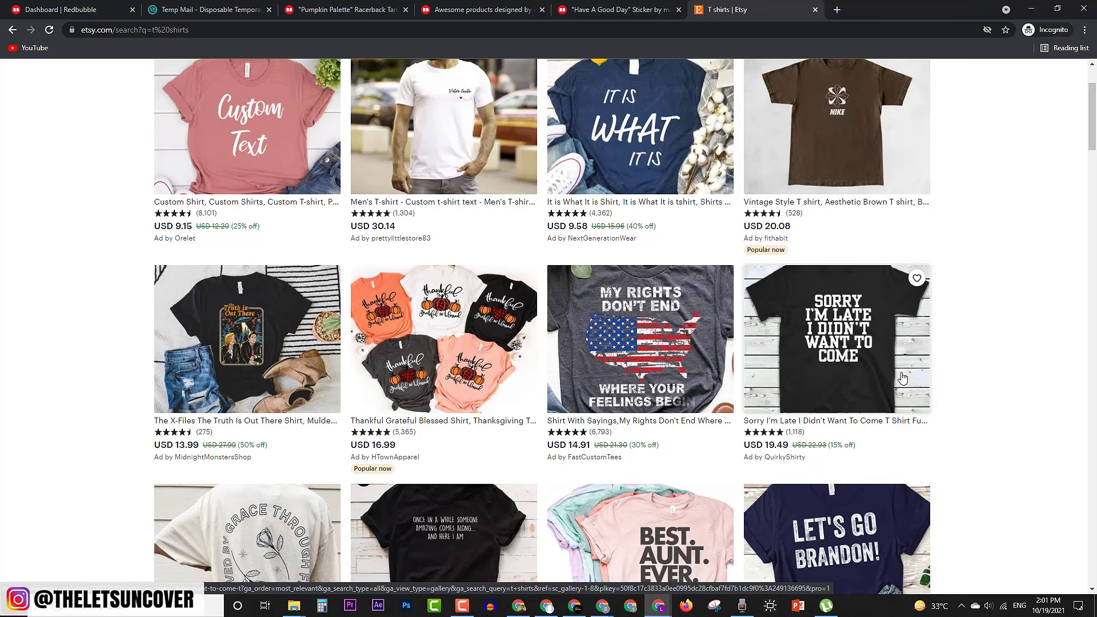
left_click(835, 351)
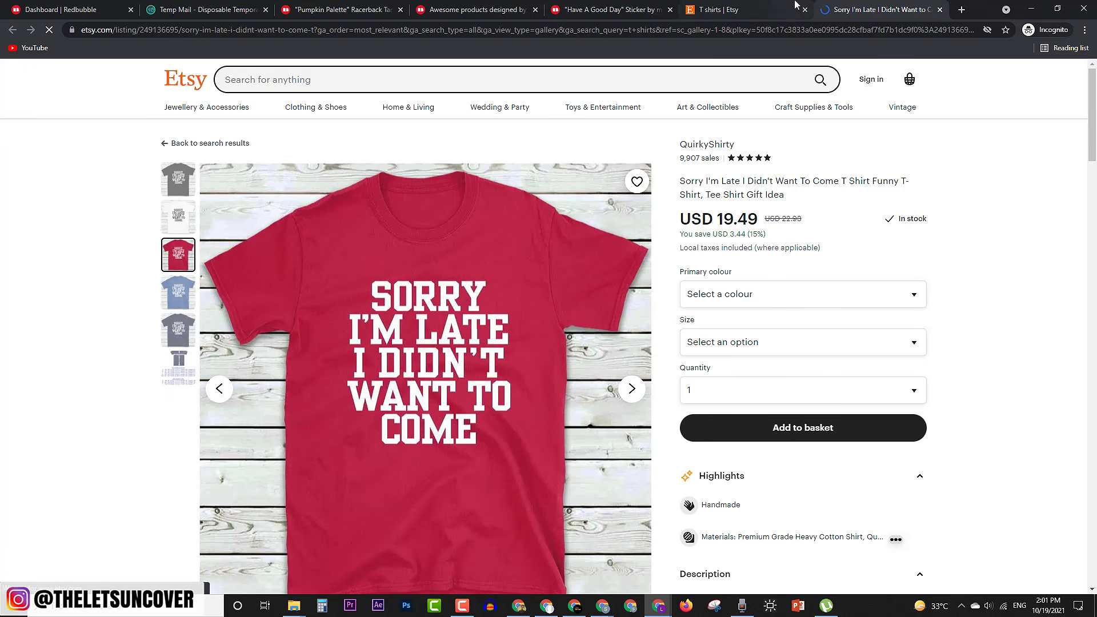
- Go back to the Etsy T-shirt results and examine more text-based and custom shirt designs for ideas
left_click(754, 10)
scroll(727, 451, "down", 5)
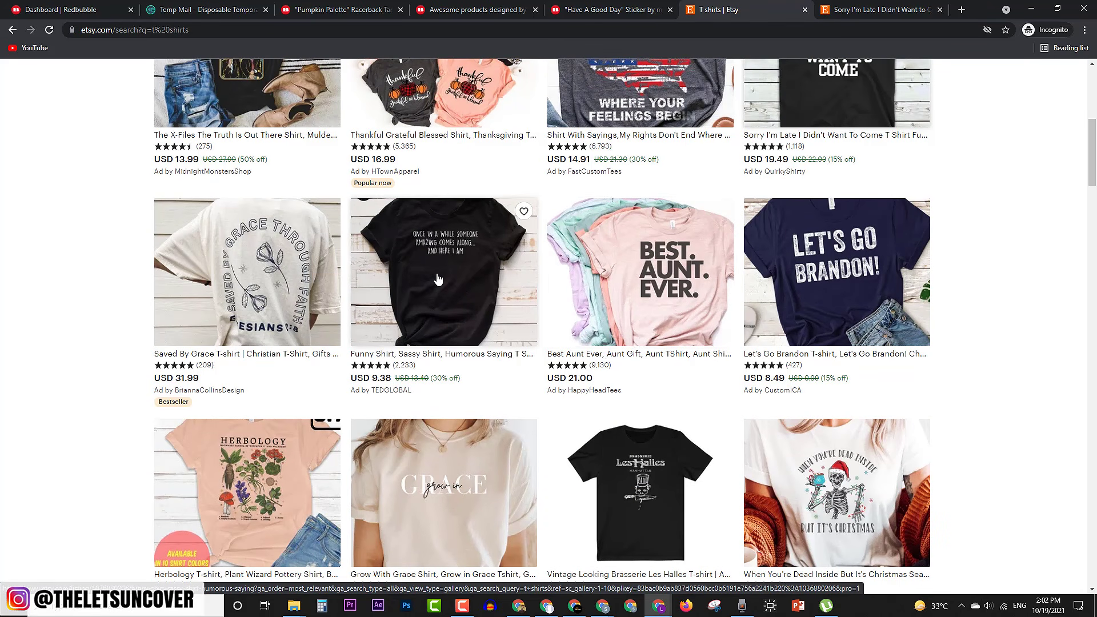
scroll(499, 334, "down", 6)
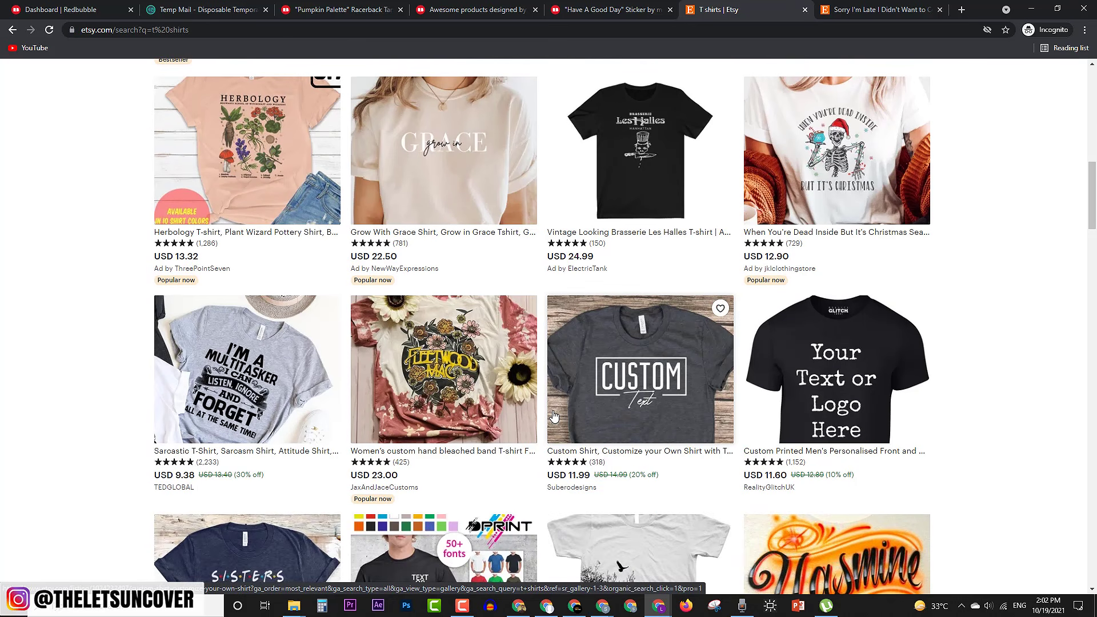
scroll(411, 299, "up", 4)
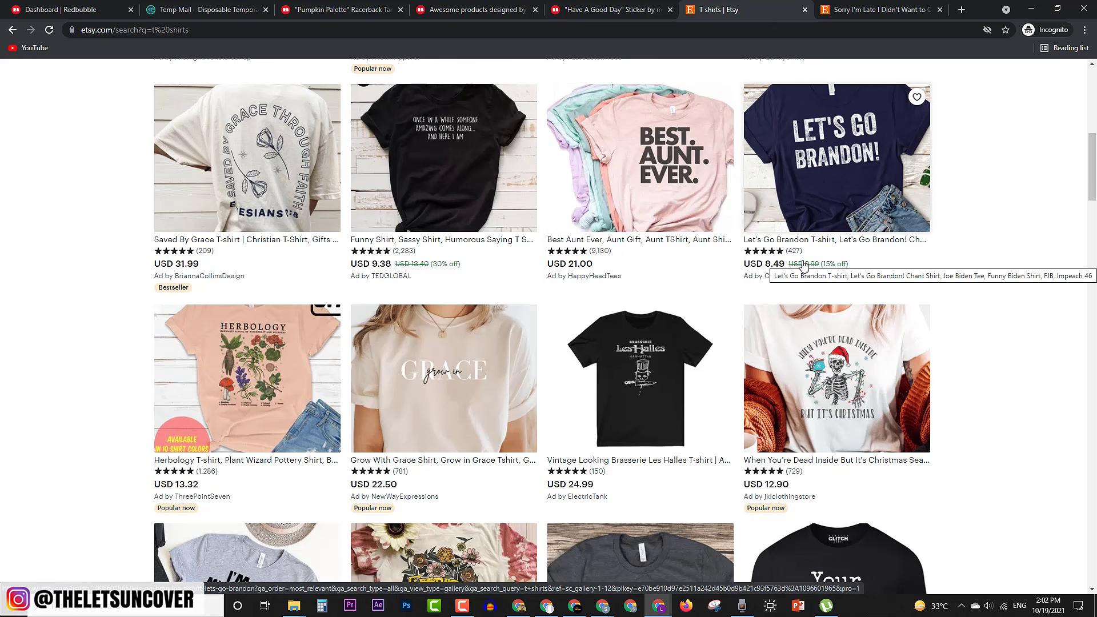
scroll(619, 404, "down", 4)
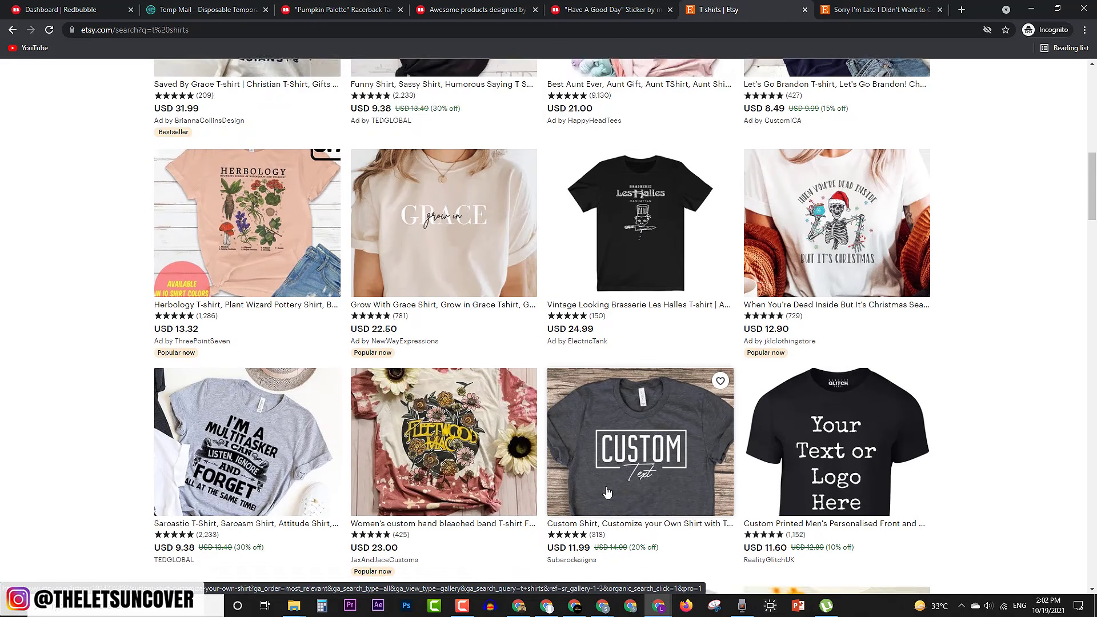
scroll(569, 501, "down", 5)
scroll(473, 416, "down", 4)
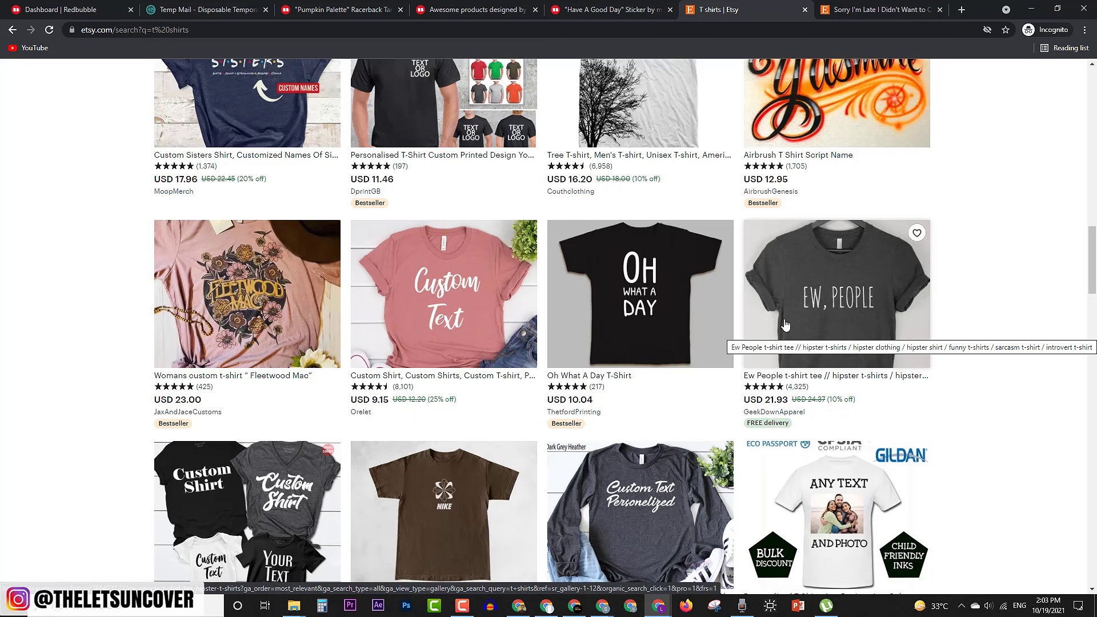
- Return to the Redbubble seller dashboard and start adding a new design using the Super Hit artwork
left_click(487, 5)
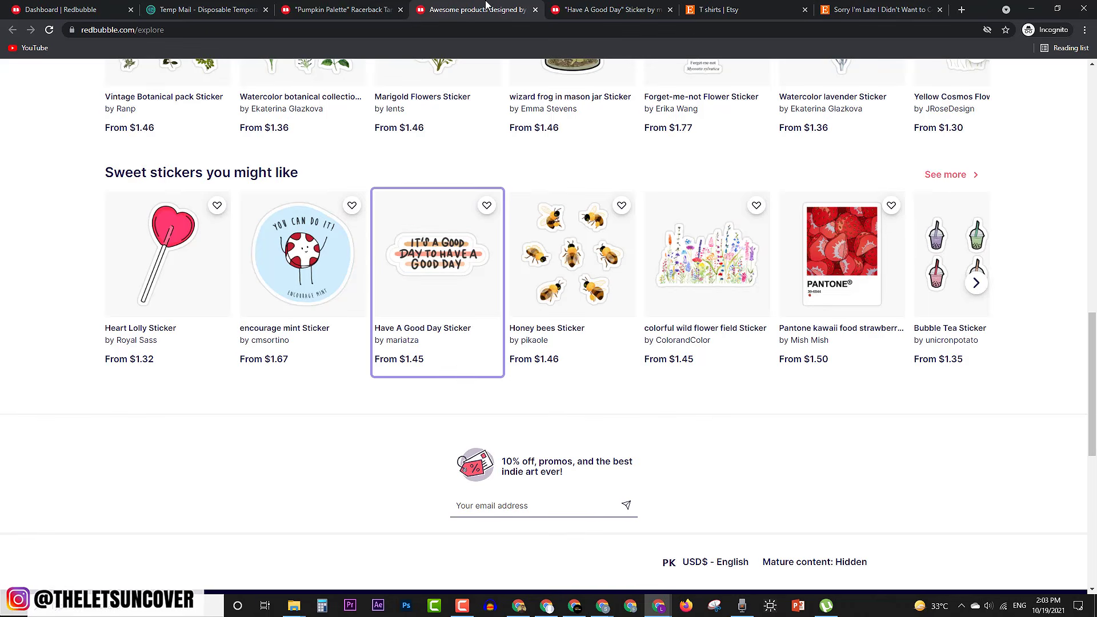
left_click(378, 4)
left_click(67, 4)
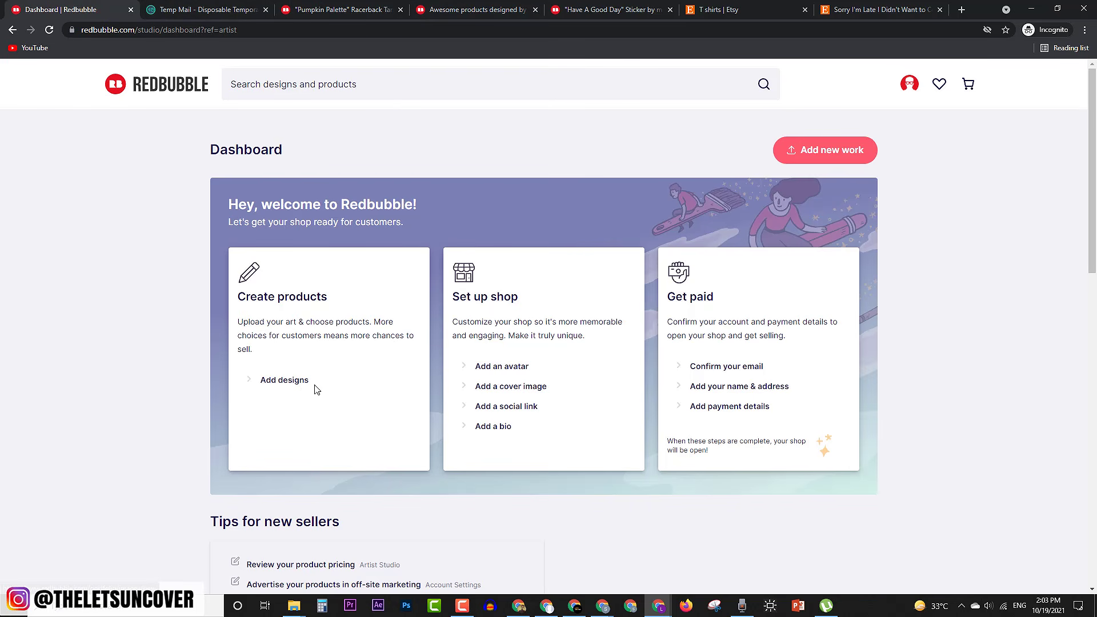
left_click(292, 384)
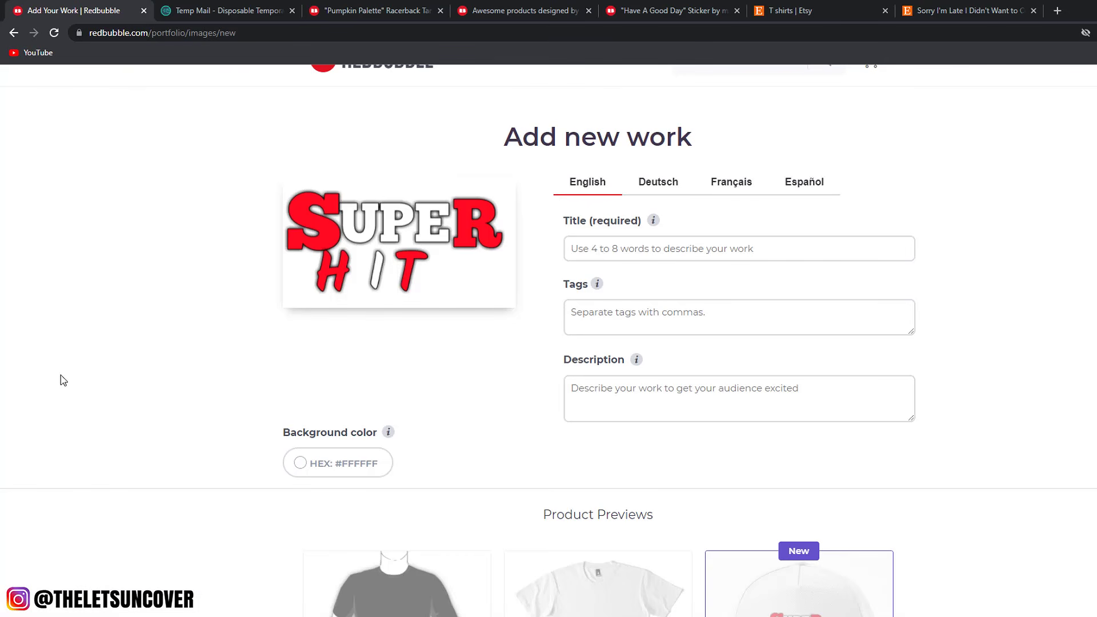
- Look through the Super Hit product previews, from standard print clothing and caps to mouse pads and pillows
mouse_move(363, 356)
scroll(118, 297, "down", 6)
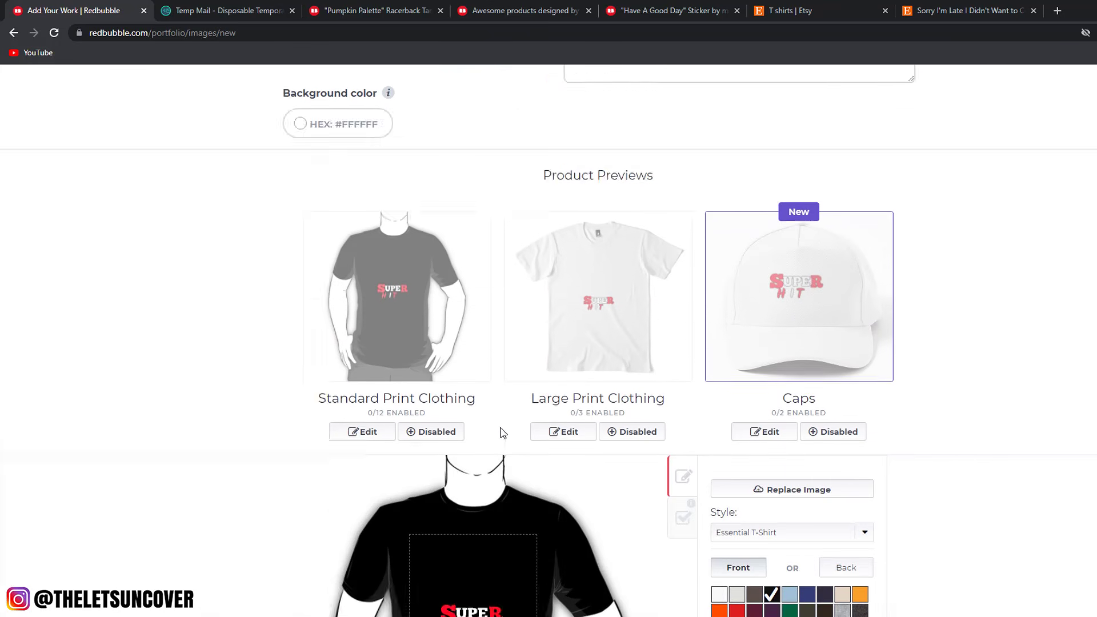
scroll(502, 432, "down", 2)
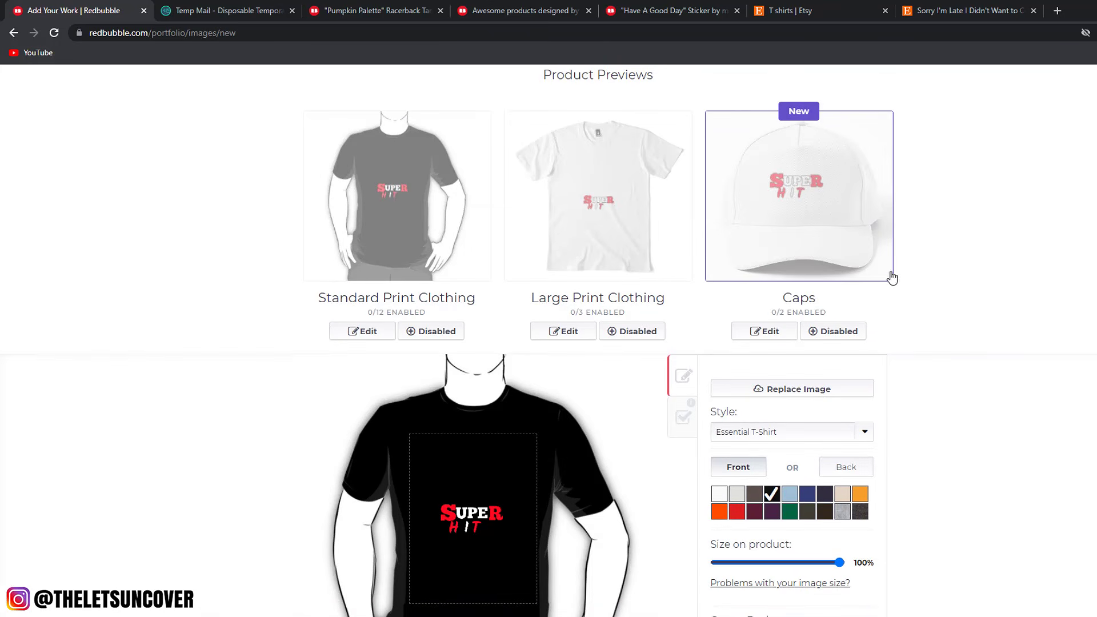
scroll(847, 392, "down", 12)
scroll(661, 488, "up", 10)
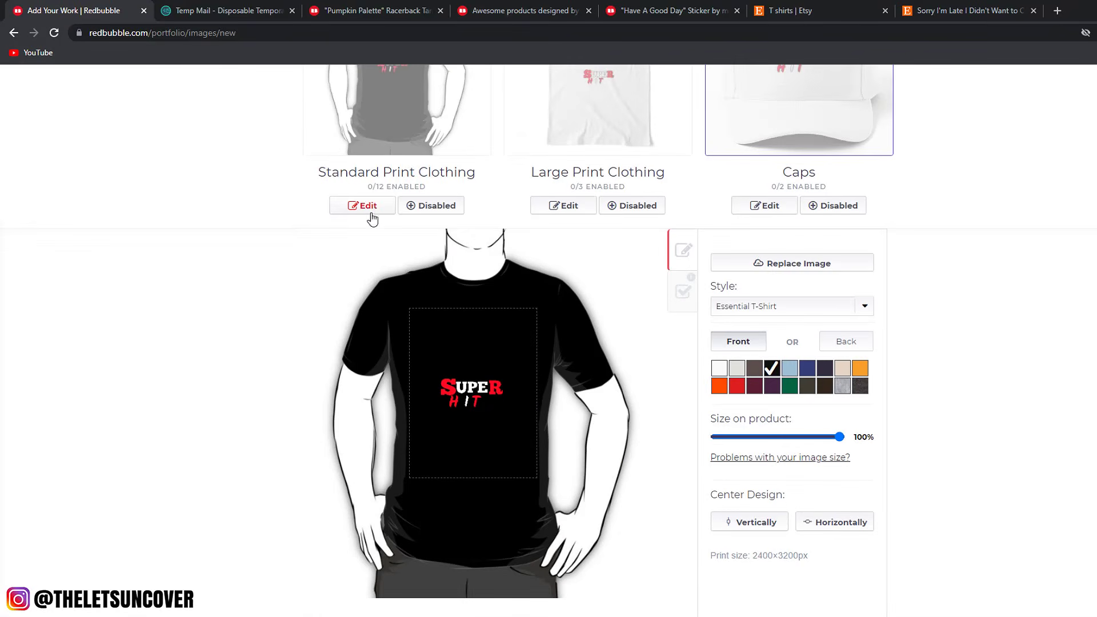
left_click(374, 210)
scroll(462, 375, "up", 6)
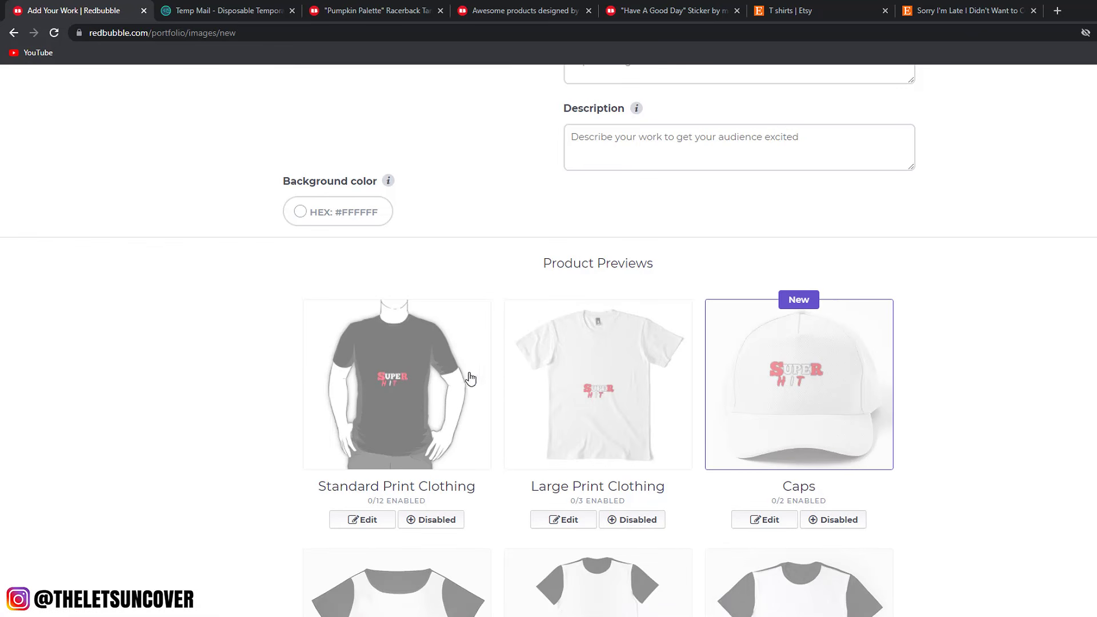
scroll(903, 400, "down", 13)
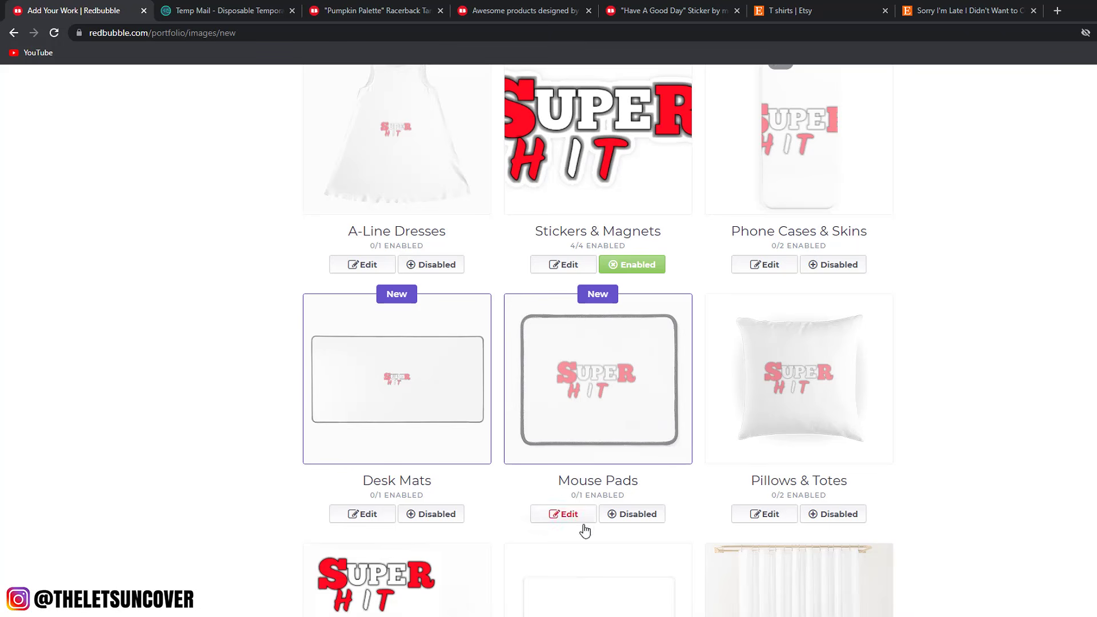
scroll(566, 371, "up", 15)
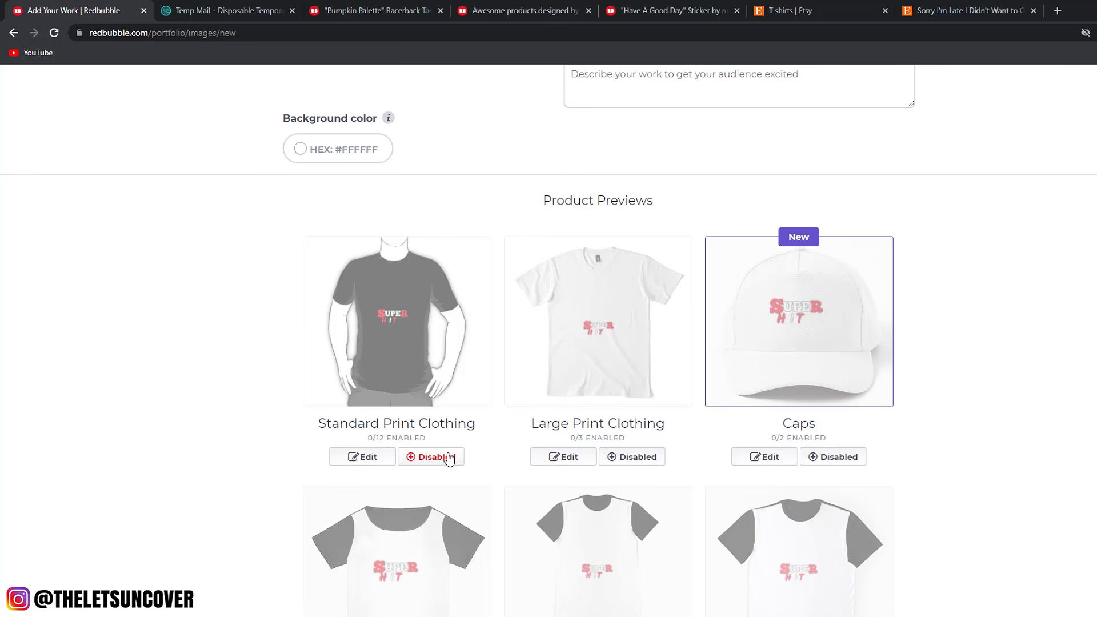
scroll(708, 454, "down", 5)
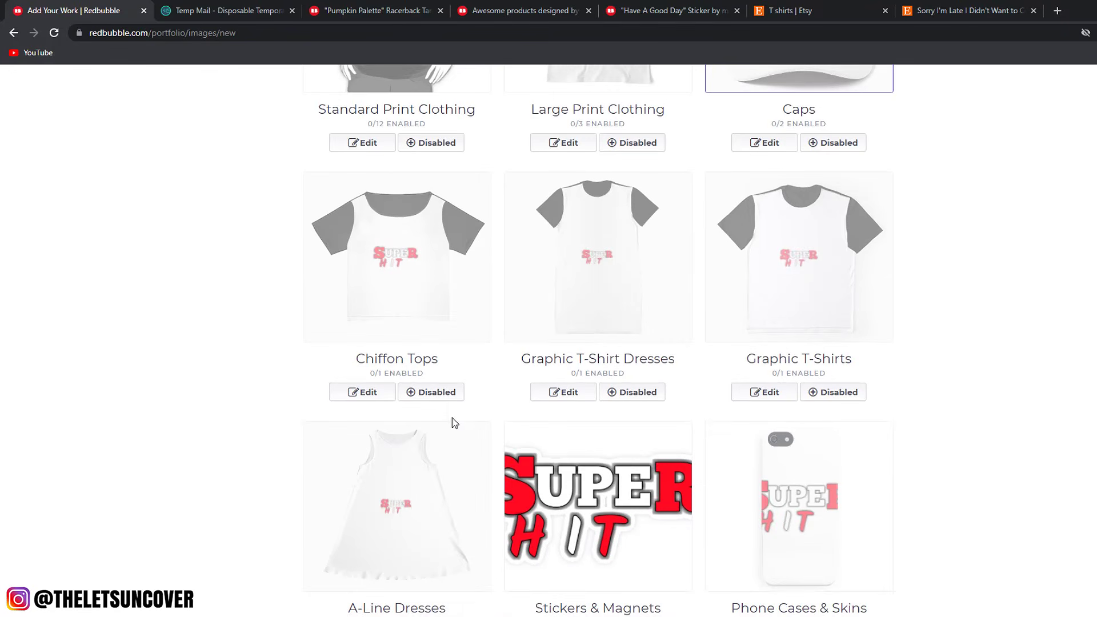
scroll(452, 421, "up", 4)
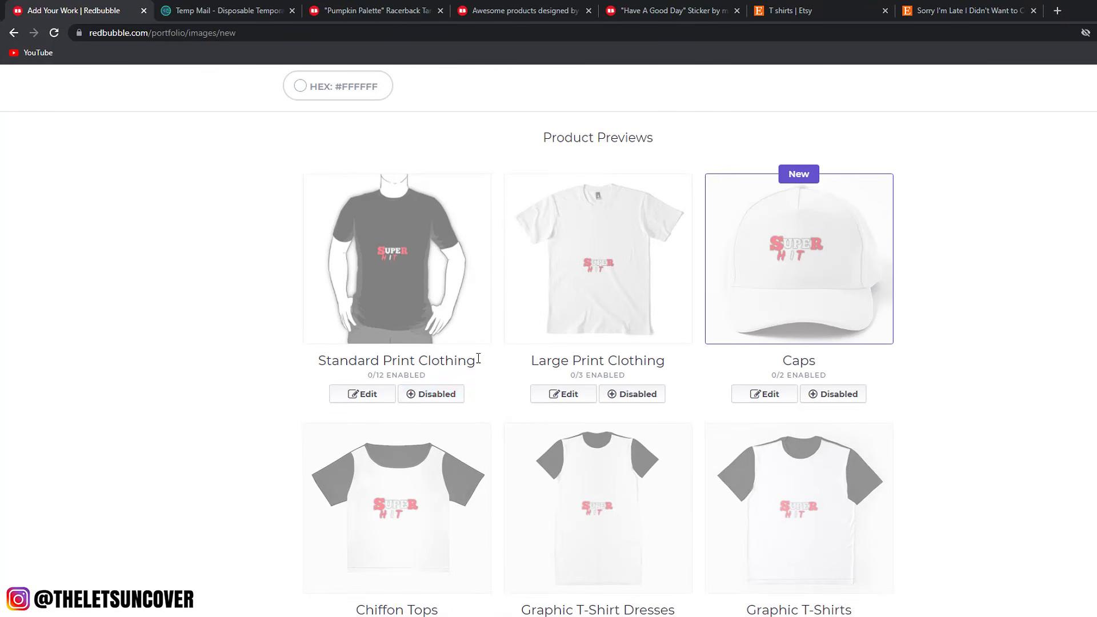
- Enable Standard Print Clothing and move the Super Hit design up to the chest of the Essential T-Shirt
left_click(431, 397)
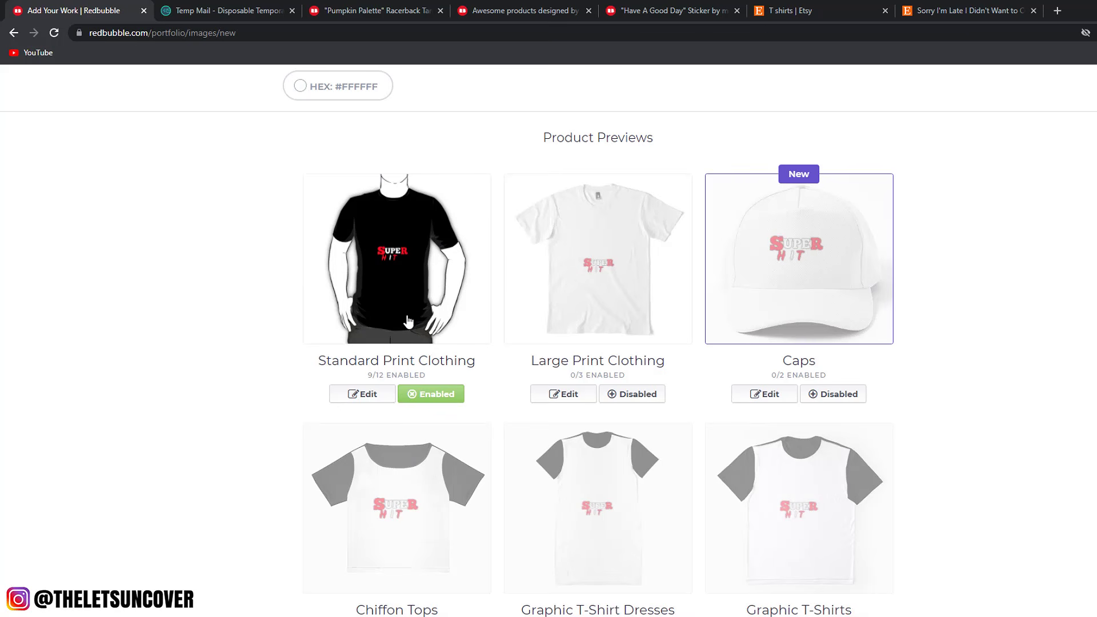
left_click(368, 394)
scroll(600, 404, "down", 5)
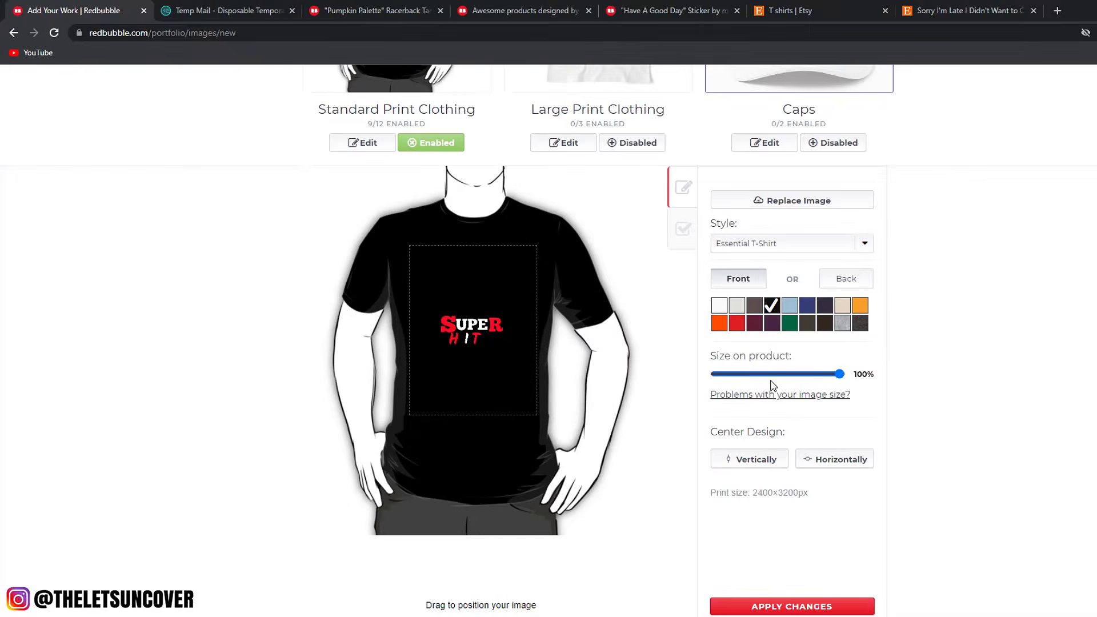
left_click_drag(430, 266, 424, 288)
mouse_move(764, 340)
left_mouse_down()
mouse_move(735, 343)
mouse_move(765, 342)
left_mouse_up()
left_click_drag(417, 281, 431, 258)
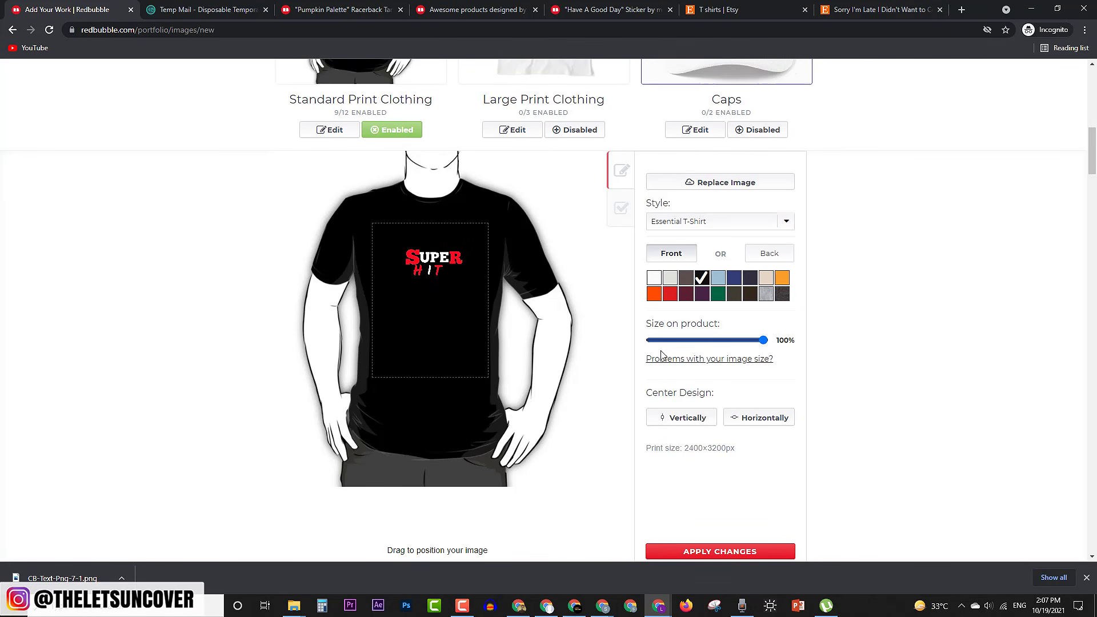
- Set the Essential T-Shirt's colour to navy, fine-tune the design's position on the chest and apply the changes
left_click(670, 278)
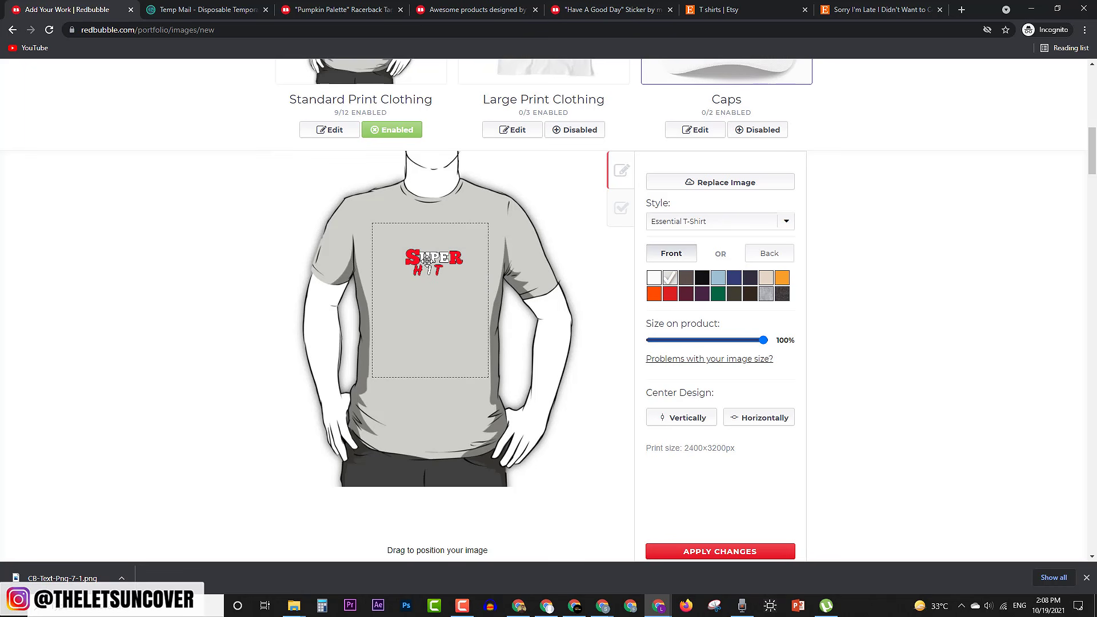
left_click(782, 280)
left_click(752, 281)
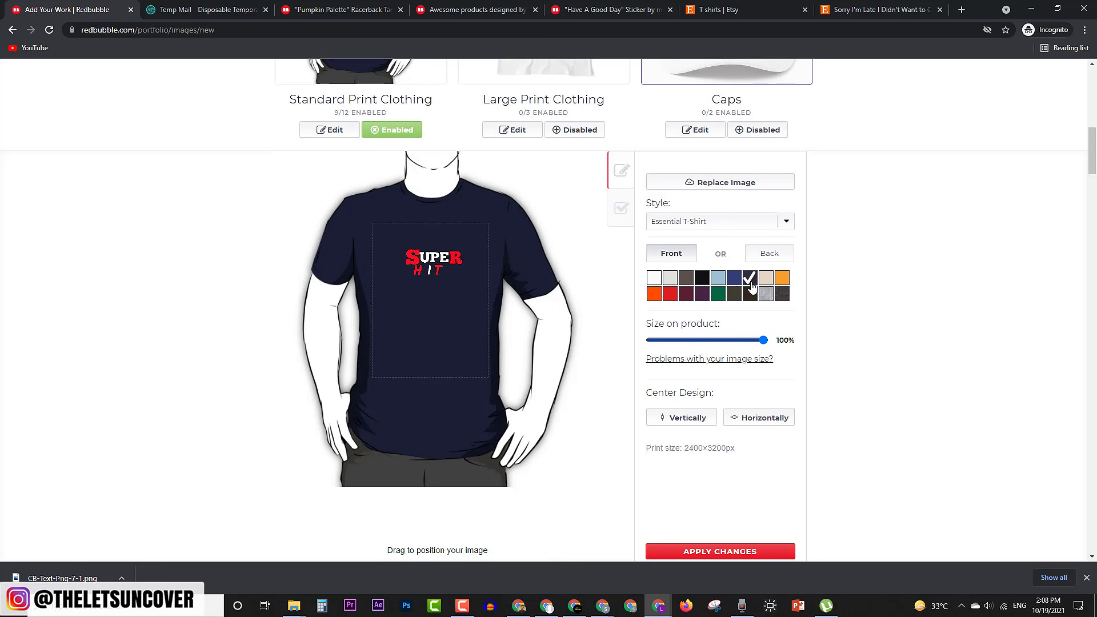
mouse_move(437, 266)
left_mouse_down()
mouse_move(426, 271)
mouse_move(434, 260)
left_mouse_up()
scroll(832, 369, "down", 3)
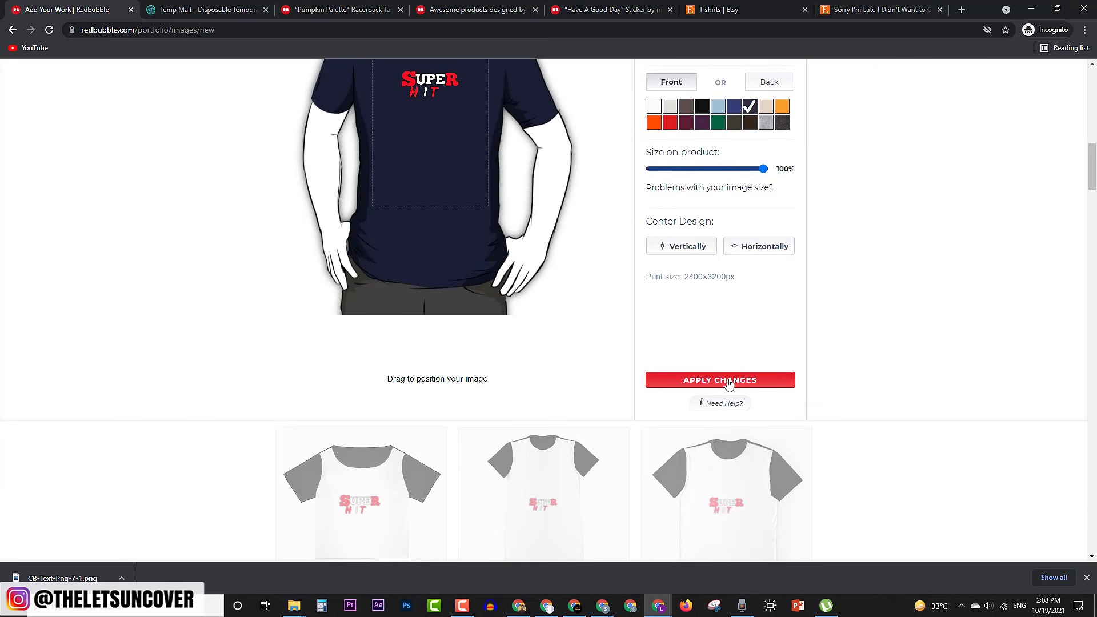
left_click(754, 383)
scroll(522, 421, "up", 3)
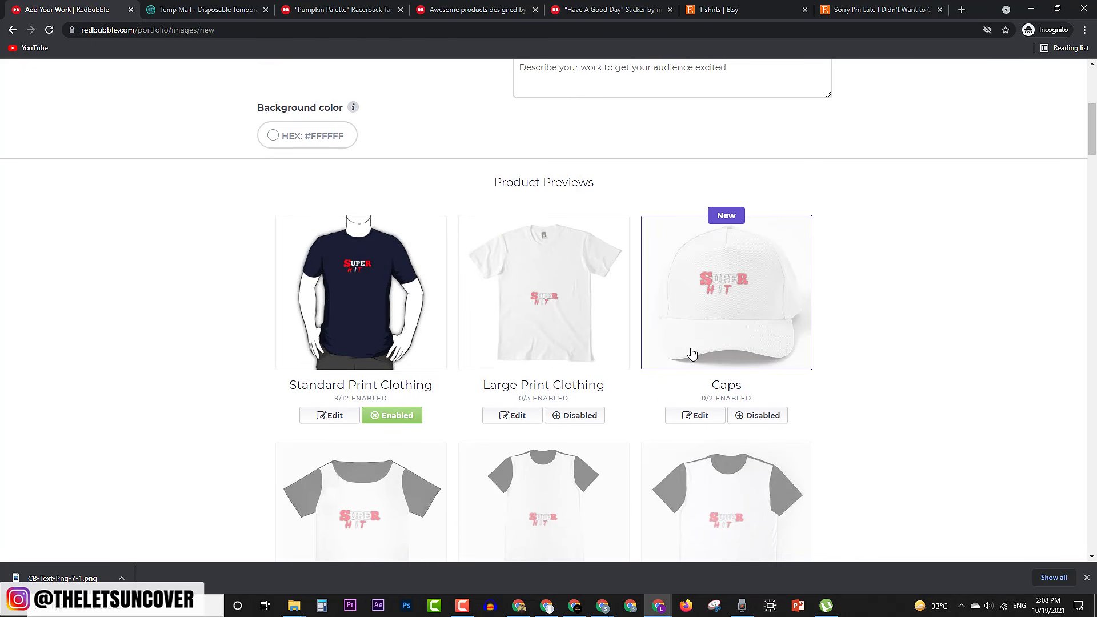
- Move the Super Hit design up to the chest of the Large Print Clothing Premium T-Shirt and apply the changes
left_click(525, 418)
left_click_drag(448, 439, 445, 386)
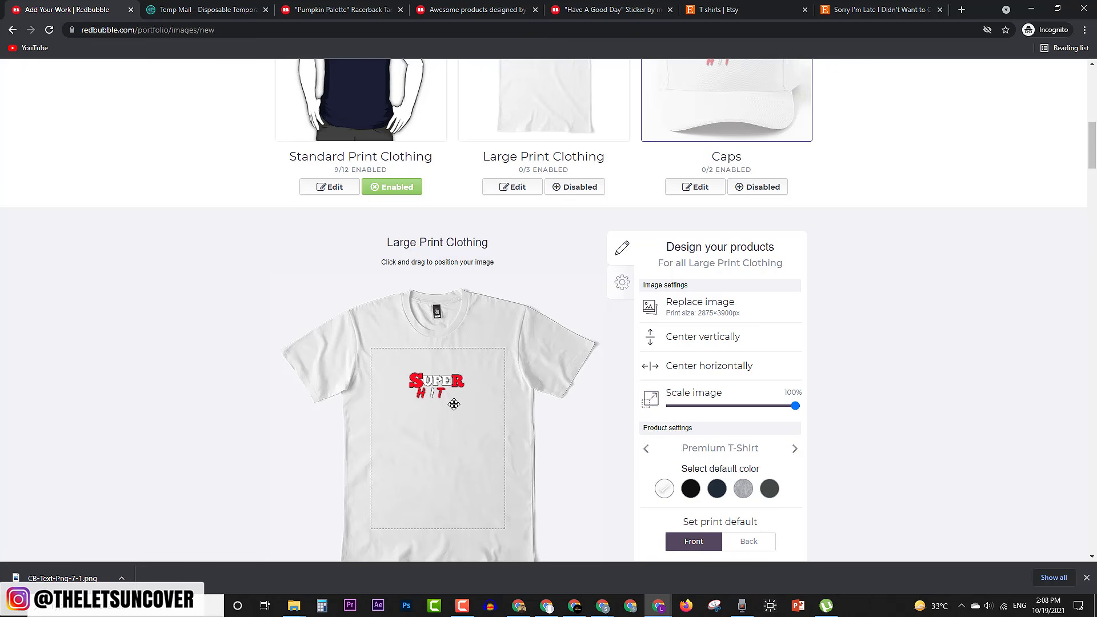
left_click_drag(453, 404, 455, 395)
scroll(774, 437, "down", 2)
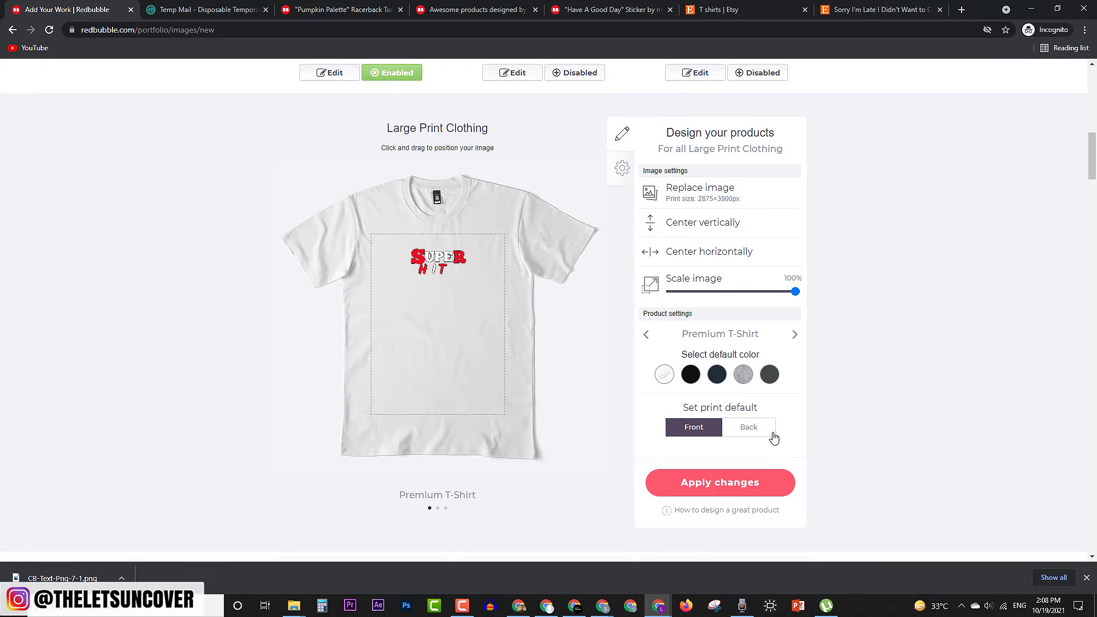
left_click(747, 483)
- Enable the design for Caps, Graphic T-Shirt Dresses, Graphic T-Shirts, and Phone Cases & Skins
scroll(567, 420, "up", 3)
scroll(486, 343, "down", 5)
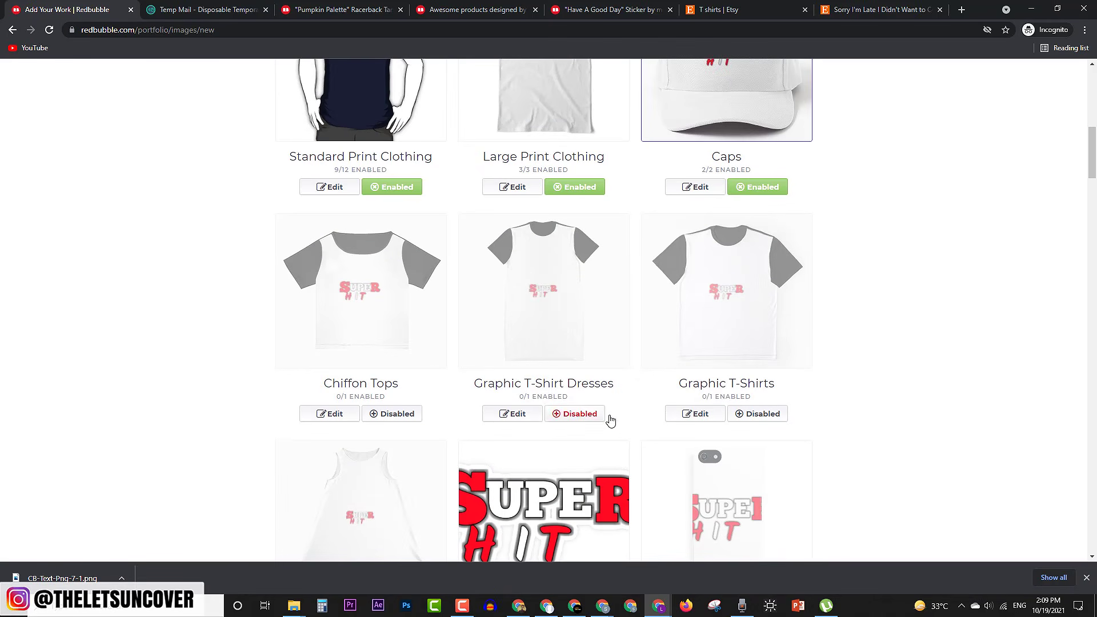
left_click(605, 415)
left_click(763, 413)
scroll(789, 420, "down", 6)
left_click(769, 300)
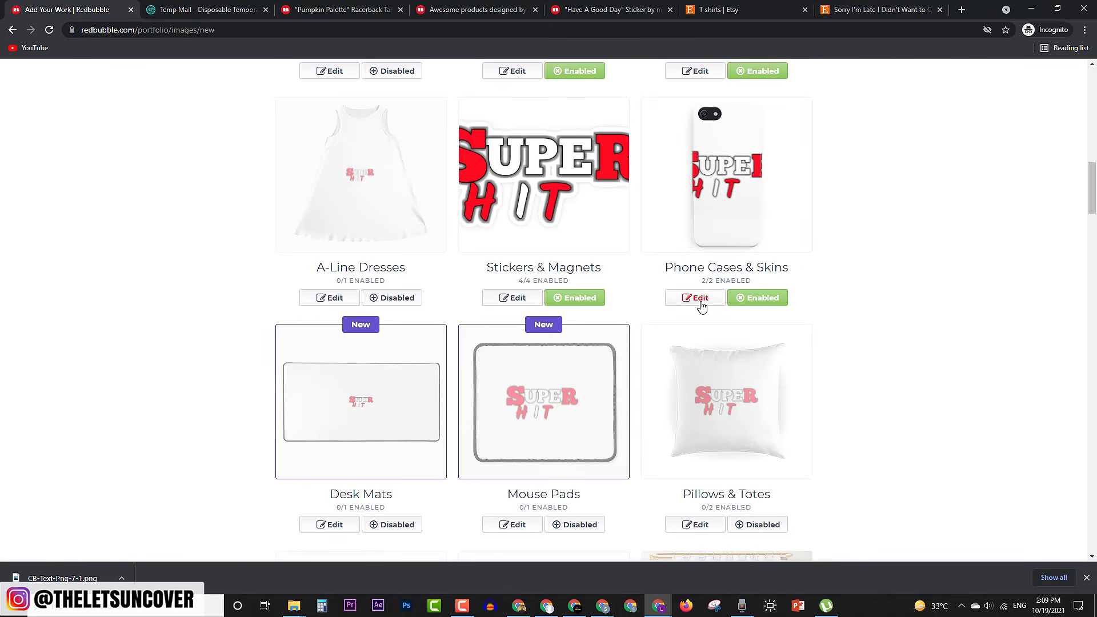
- Scale the Phone Cases & Skins design to 60% and reposition it near the middle of the case
left_click(704, 300)
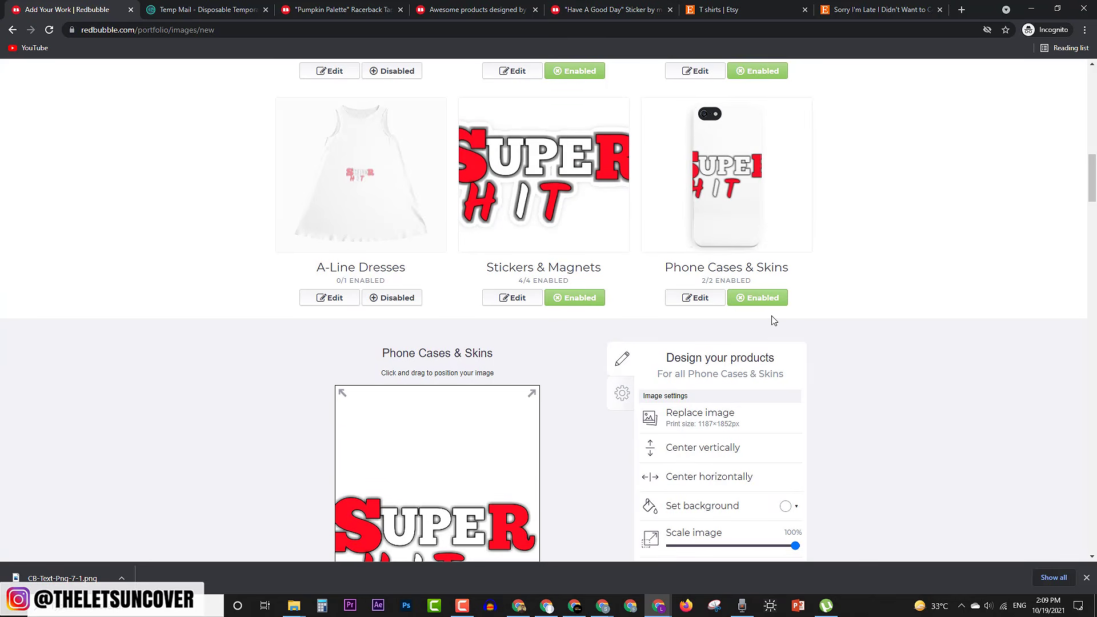
scroll(712, 316, "down", 3)
left_click_drag(792, 374, 746, 374)
left_click_drag(432, 366, 441, 367)
scroll(838, 389, "up", 2)
scroll(804, 343, "down", 1)
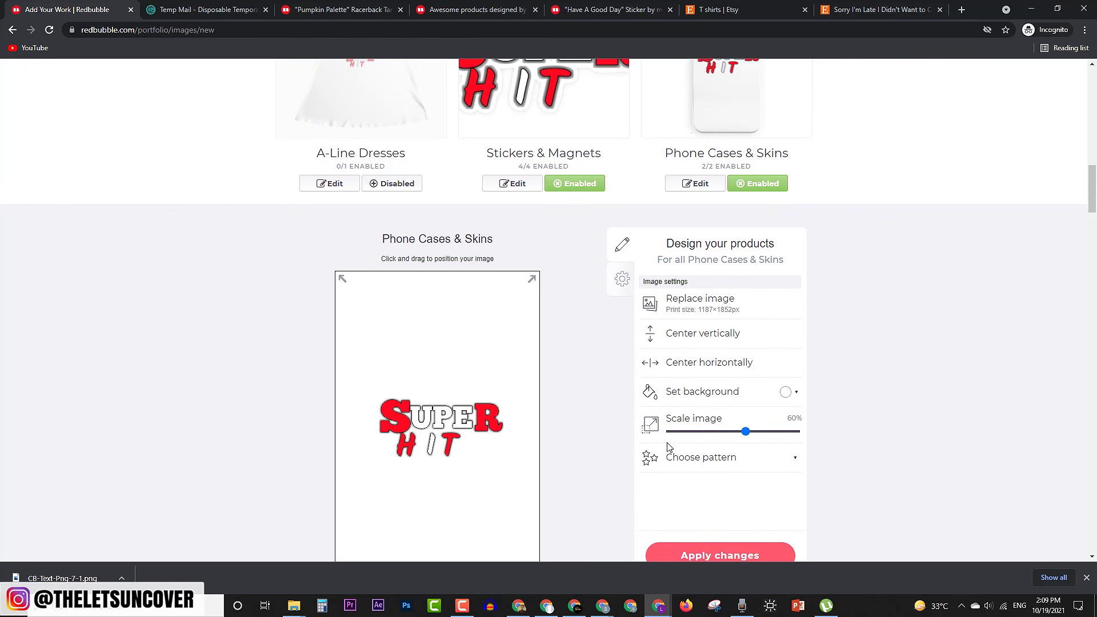
- Reduce the phone case design's scale to 51%, check it on the case preview and apply the changes
left_click_drag(745, 431, 734, 432)
scroll(857, 303, "up", 2)
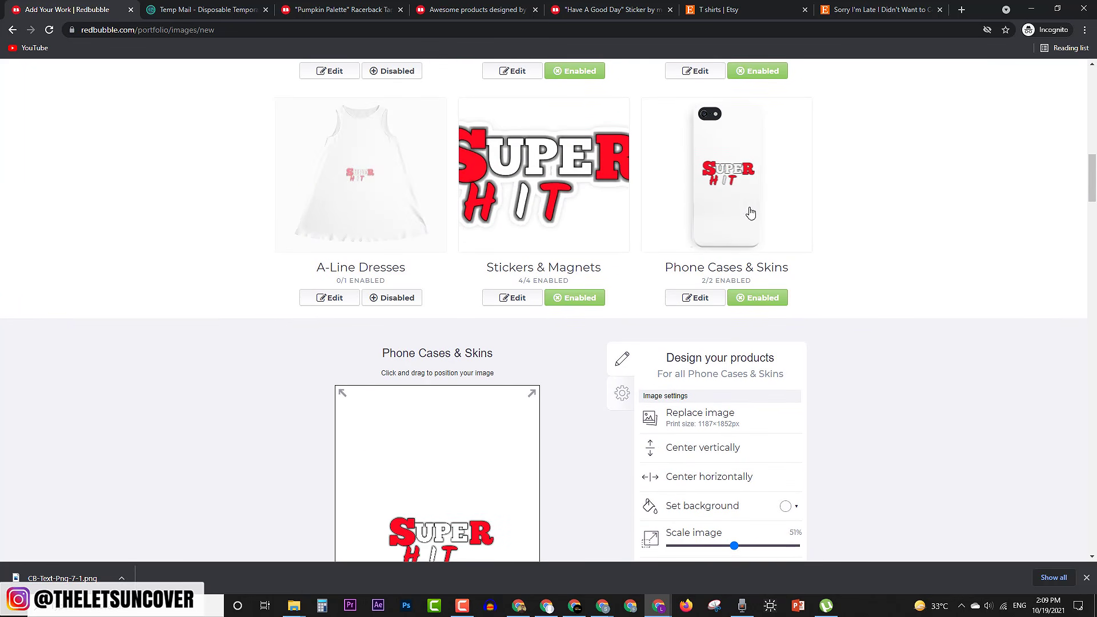
scroll(818, 303, "down", 2)
scroll(859, 406, "down", 2)
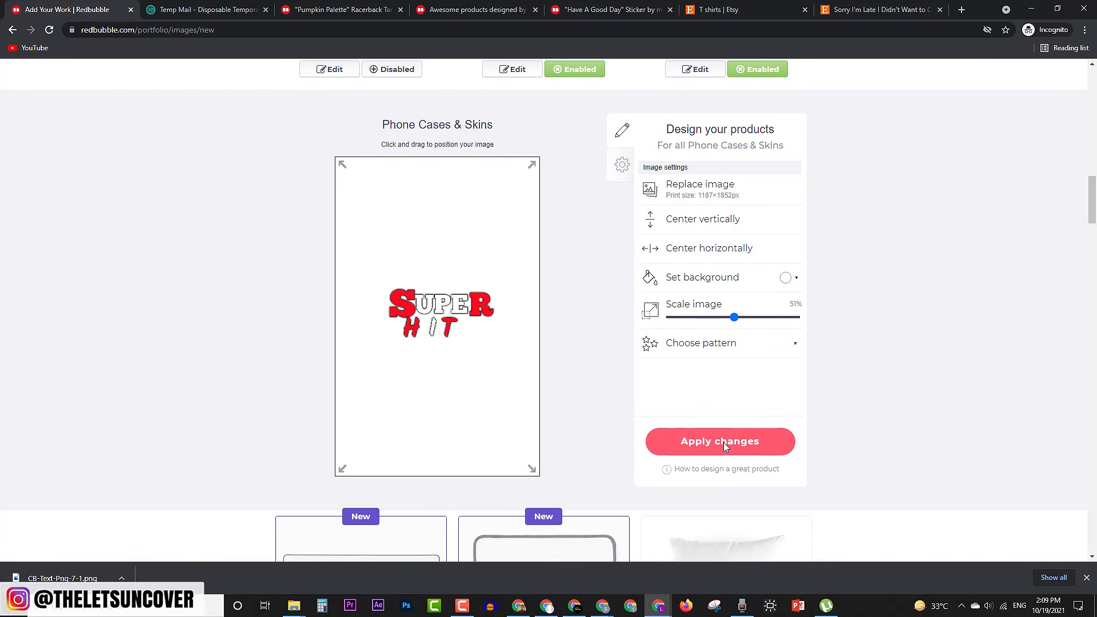
left_click(724, 442)
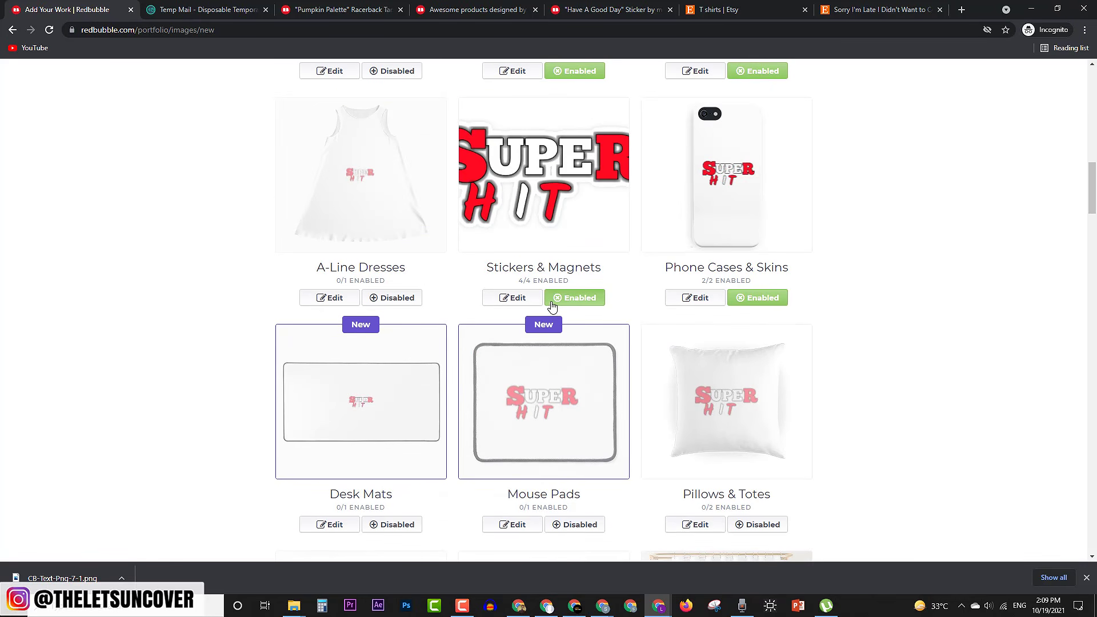
- Open the Stickers & Magnets editor and check the design and its image settings
left_click(513, 298)
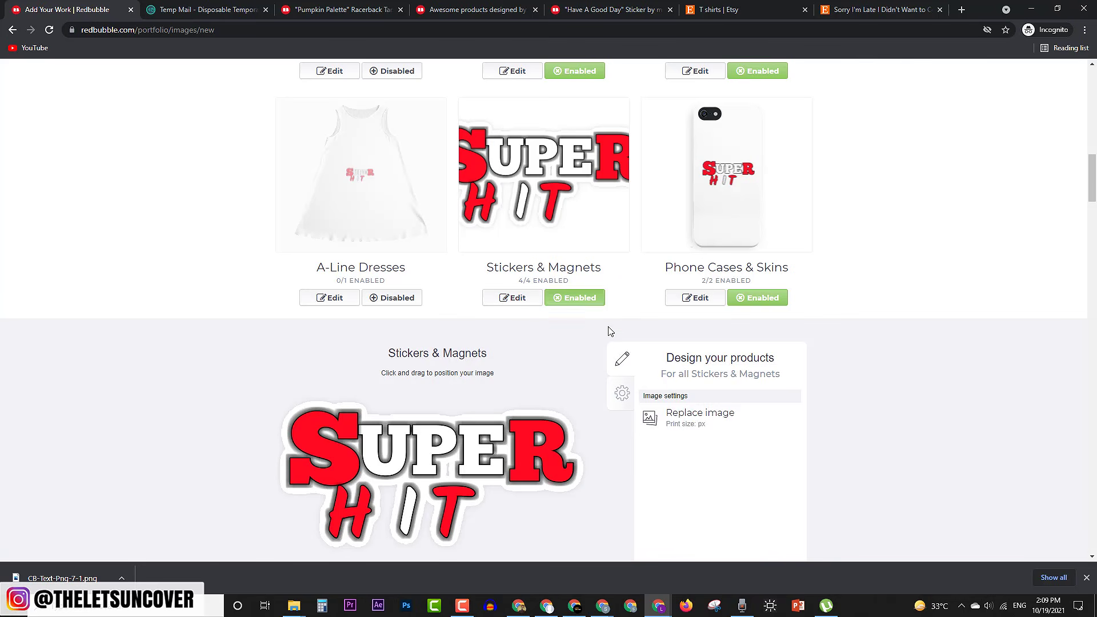
scroll(768, 384, "down", 3)
scroll(768, 384, "up", 4)
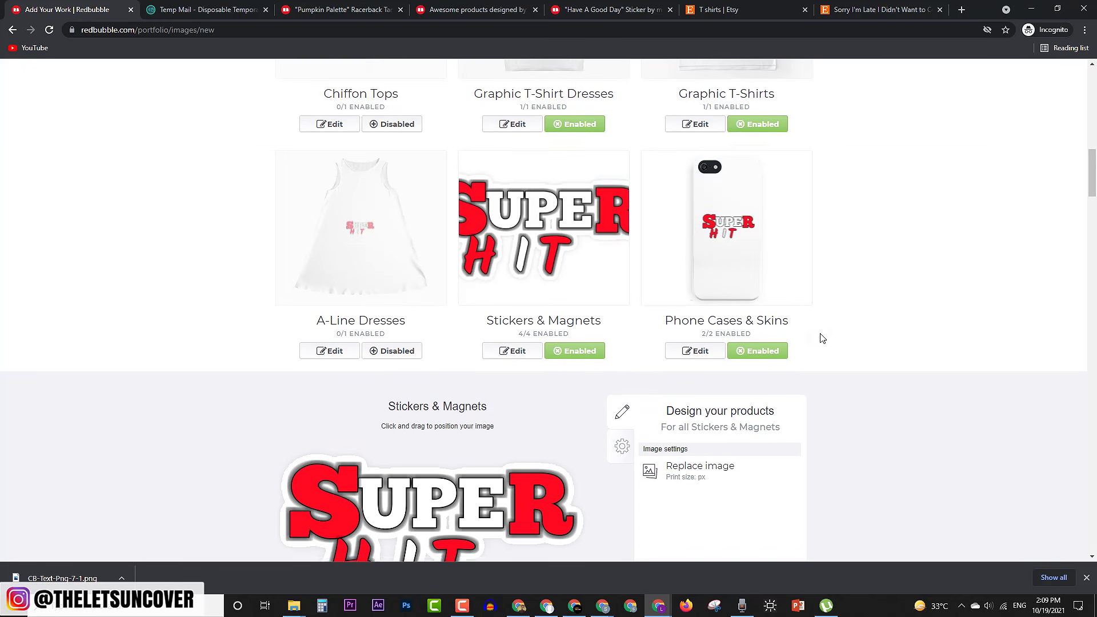
- Reopen Phone Cases & Skins for editing and show its product availability and markup settings
left_click(696, 355)
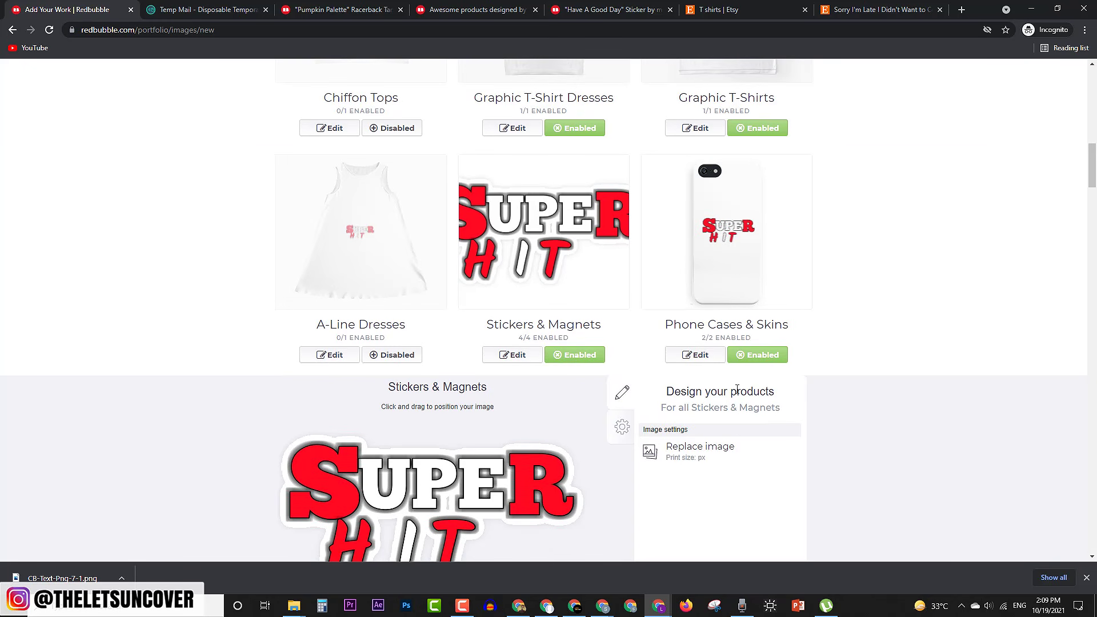
scroll(705, 320, "down", 1)
scroll(685, 302, "up", 4)
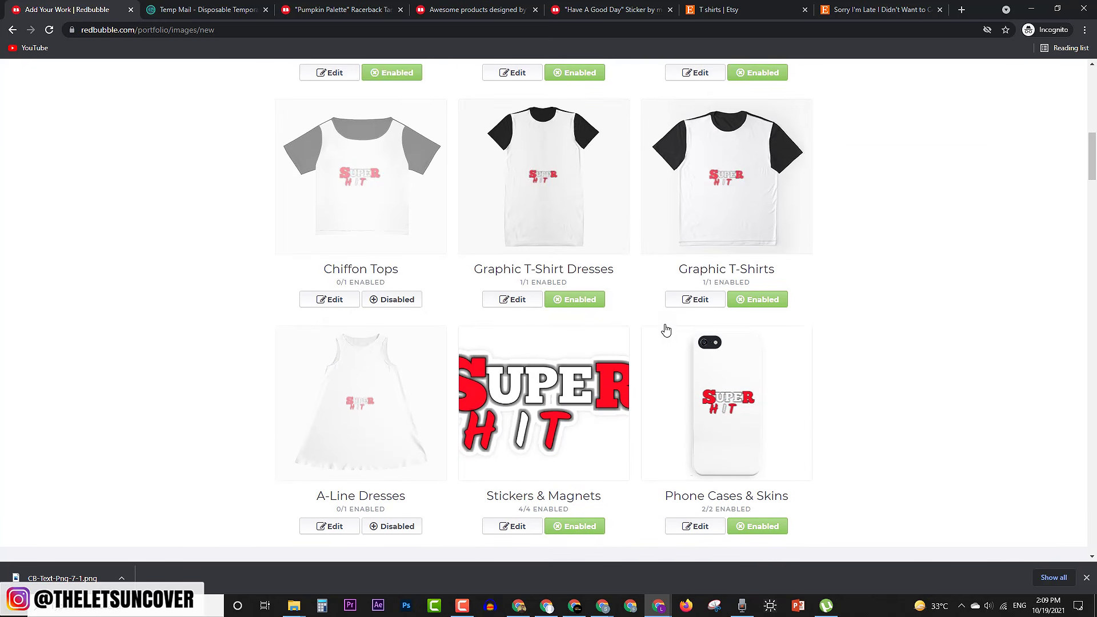
scroll(662, 326, "down", 2)
scroll(784, 392, "down", 3)
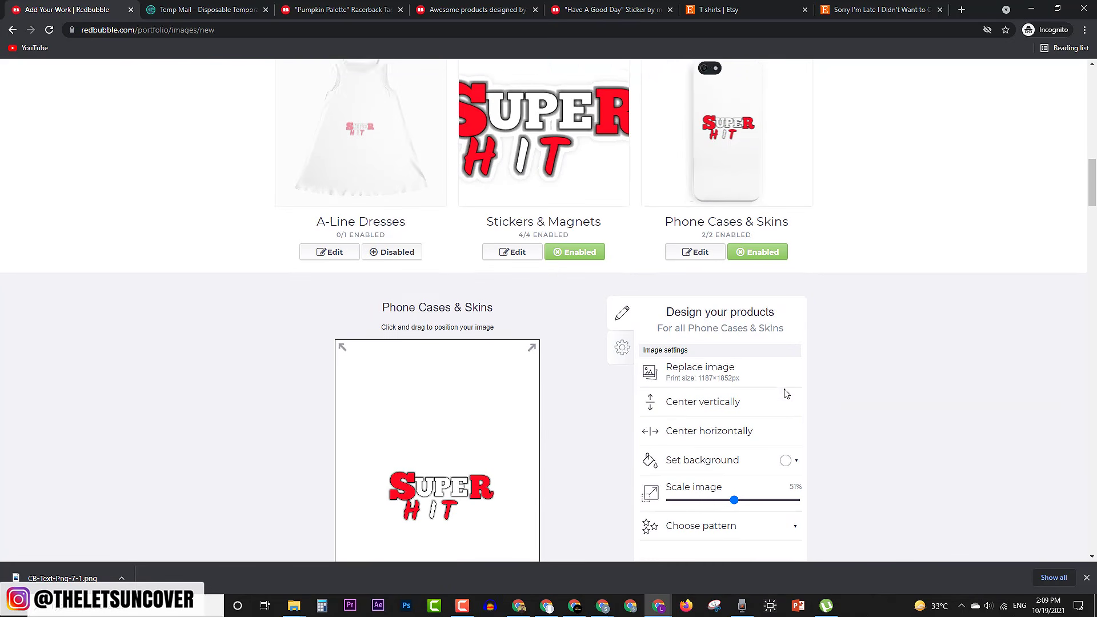
left_click(622, 336)
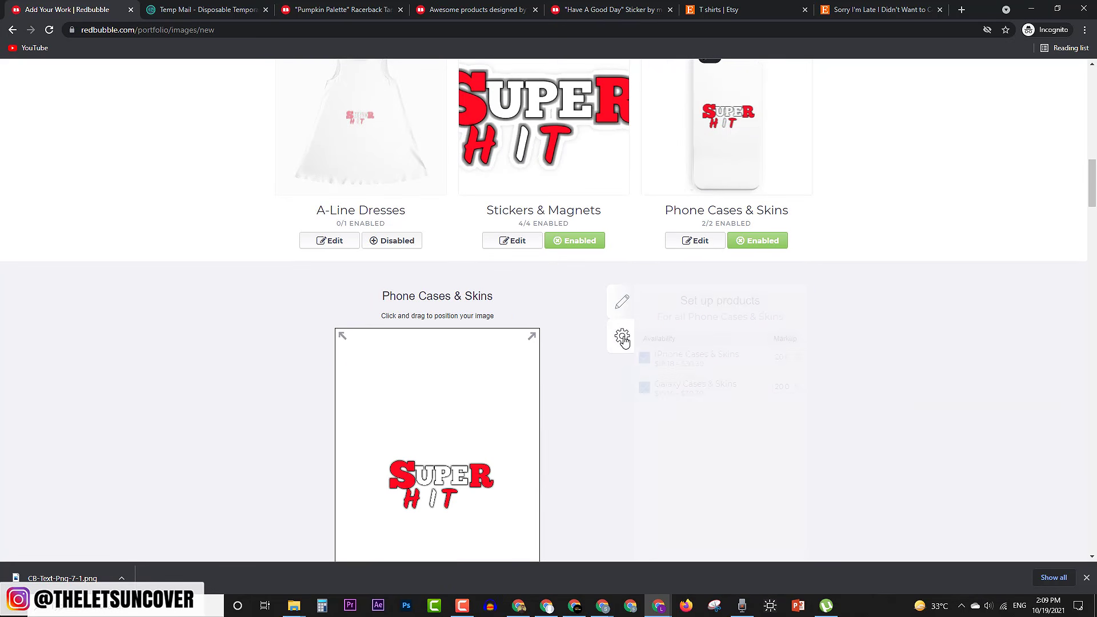
scroll(766, 342, "down", 1)
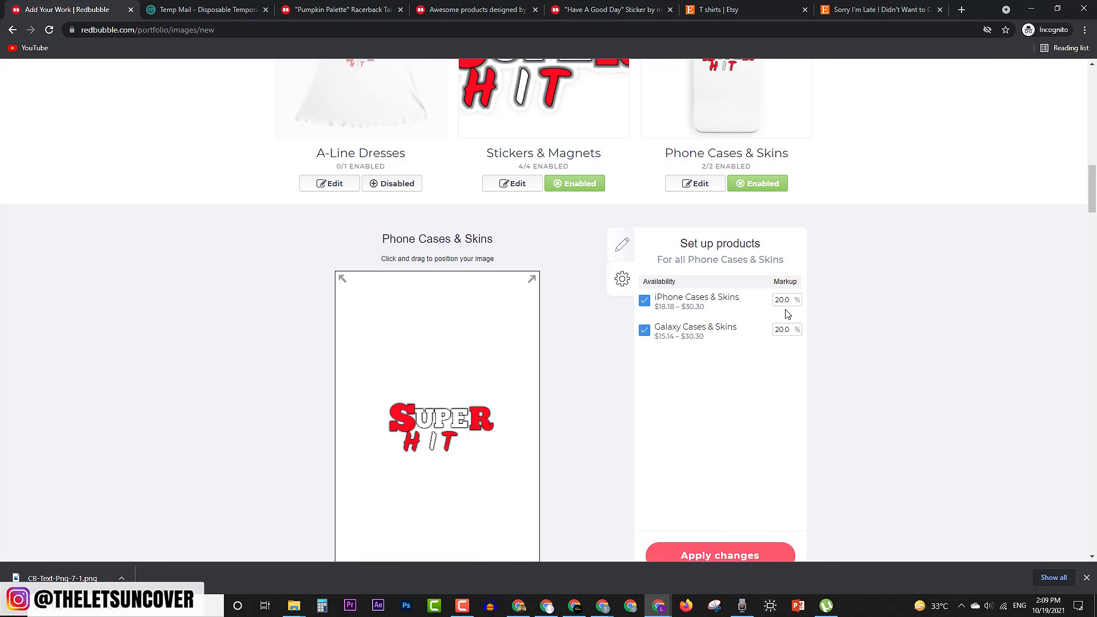
- Try a 100% markup for iPhone Cases & Skins and stay on the page without discarding the work
double_click(791, 304)
type("30")
key("Return")
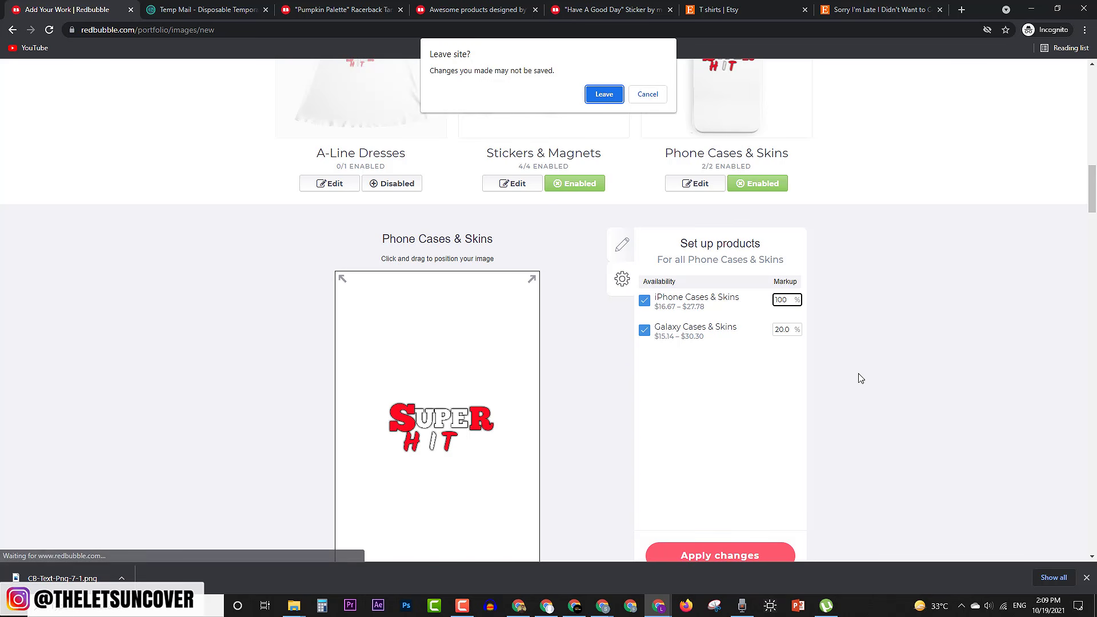
left_click(660, 94)
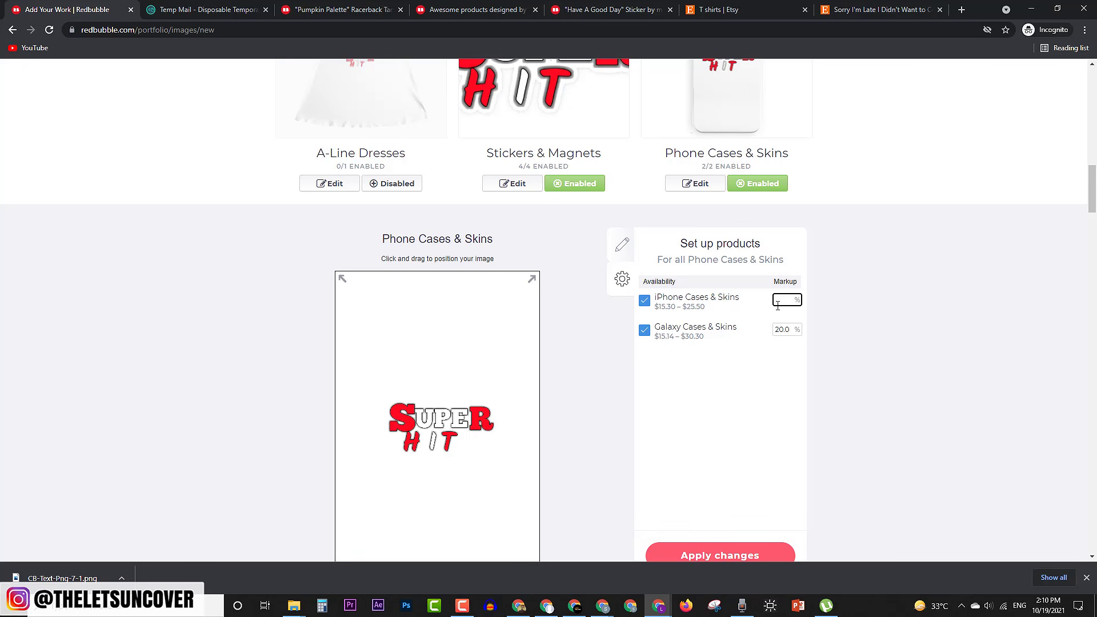
- Try a 5% markup for iPhone Cases & Skins to see its effect on the price range
type("5")
left_click(876, 310)
double_click(780, 300)
left_click(744, 389)
left_click(768, 302)
key("ctrl+a")
left_click(934, 369)
- Set the iPhone Cases & Skins markup to 15%
double_click(784, 301)
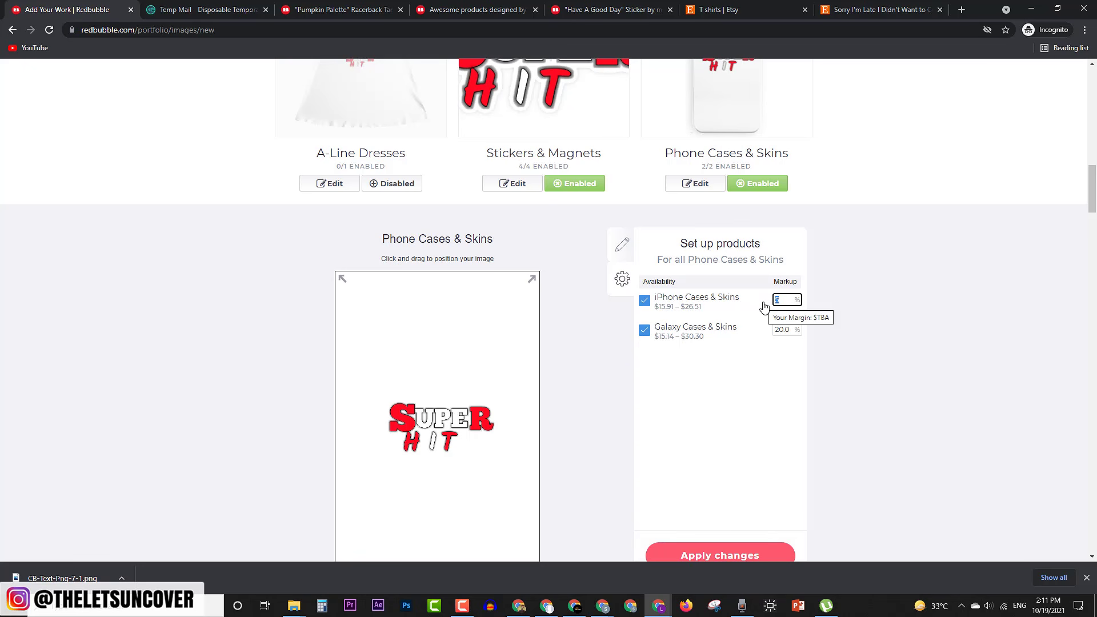
type("15")
left_click(924, 315)
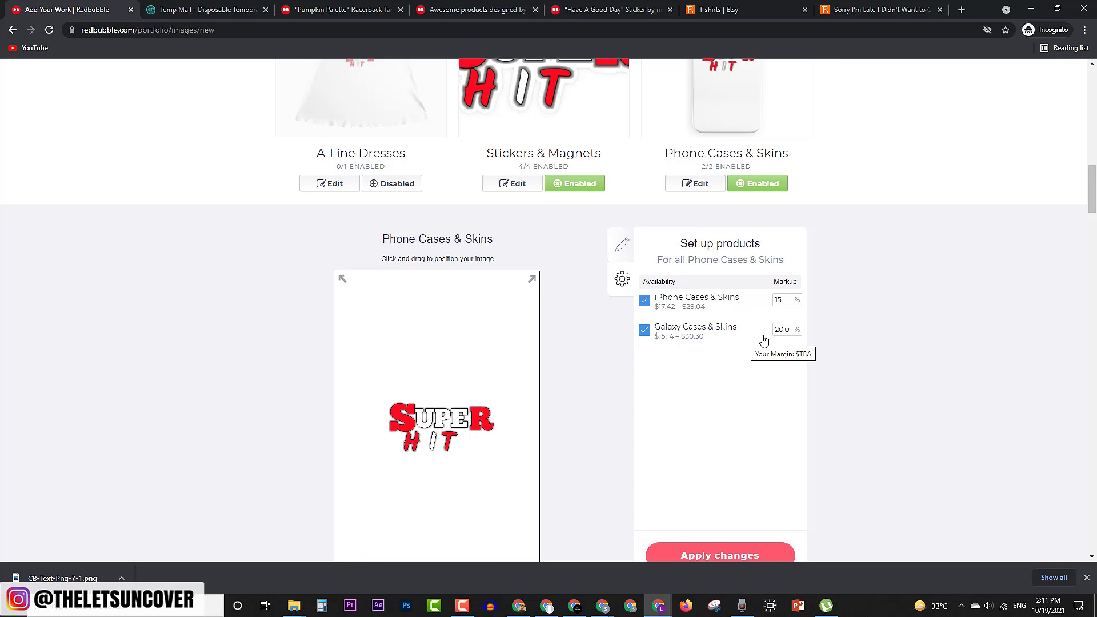
- Apply the changed markup settings to Phone Cases & Skins
scroll(743, 331, "down", 3)
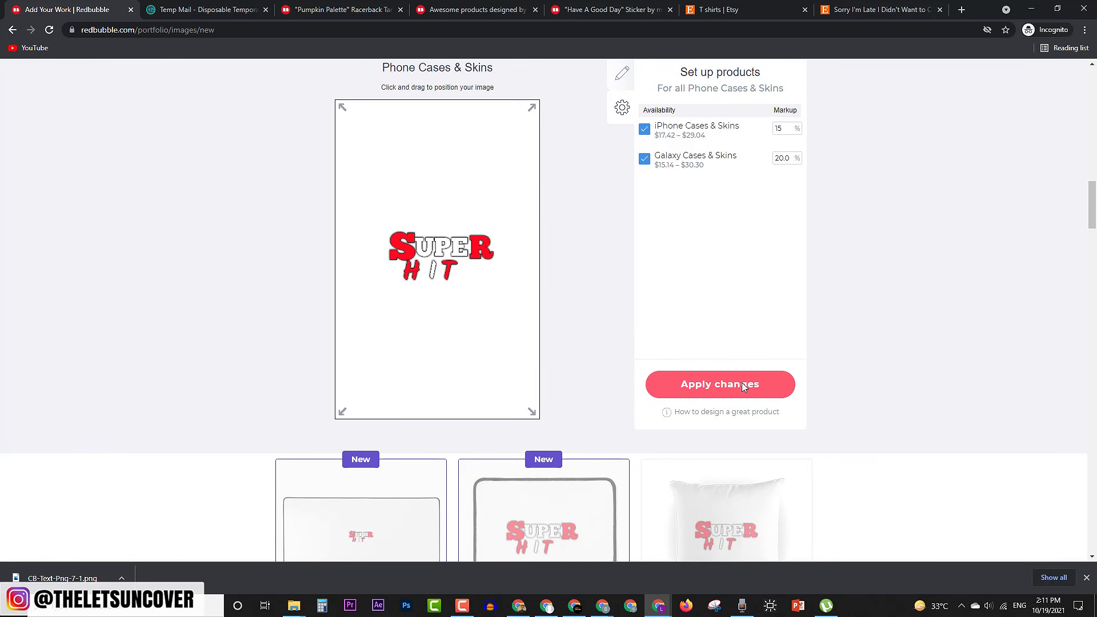
scroll(742, 382, "down", 1)
left_click(649, 394)
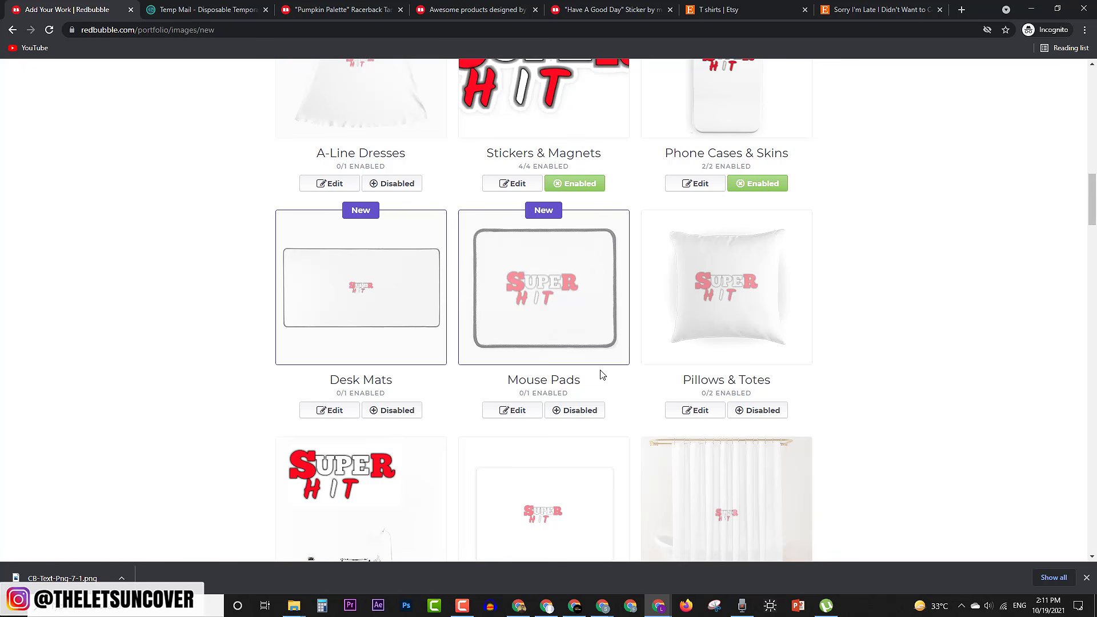
- Enable the design on Mouse Pads and on Pillows & Totes
scroll(399, 277, "up", 1)
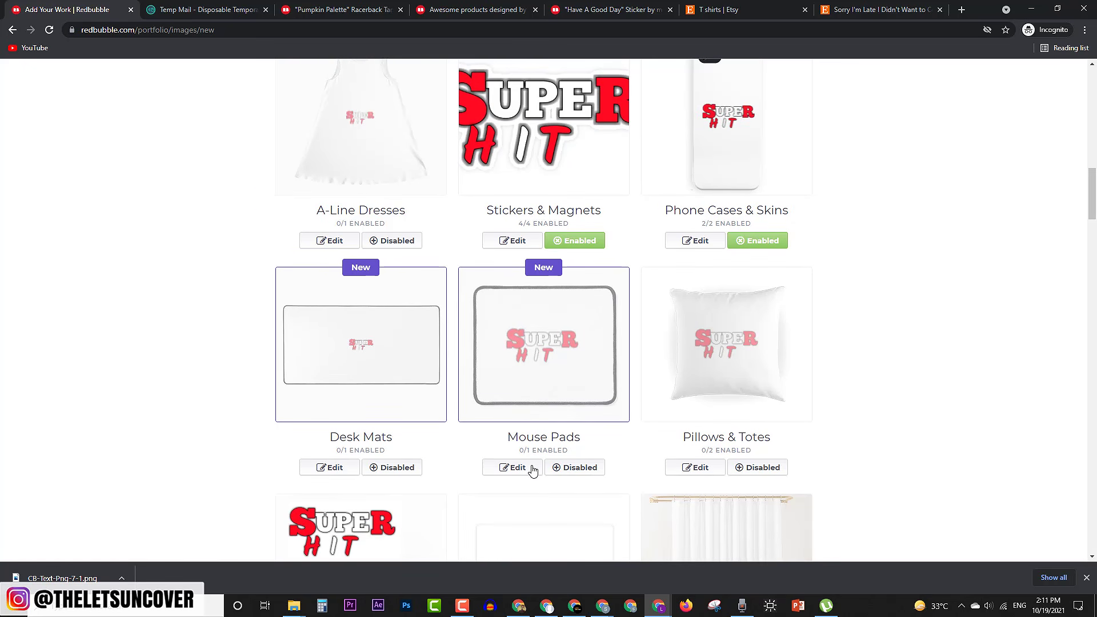
left_click(586, 471)
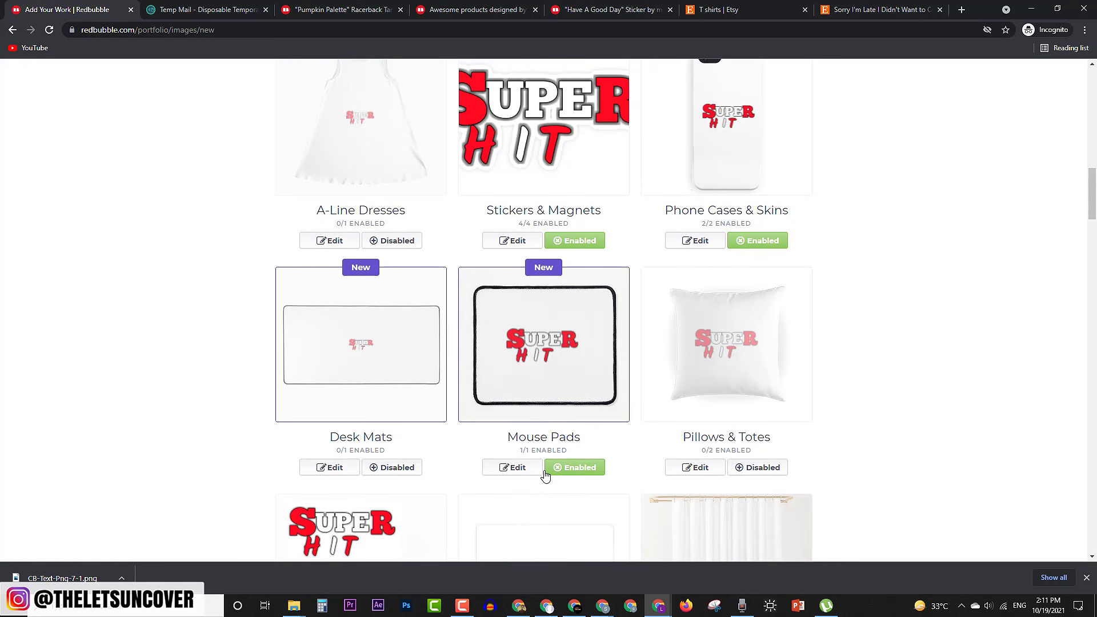
left_click(766, 468)
scroll(512, 368, "down", 5)
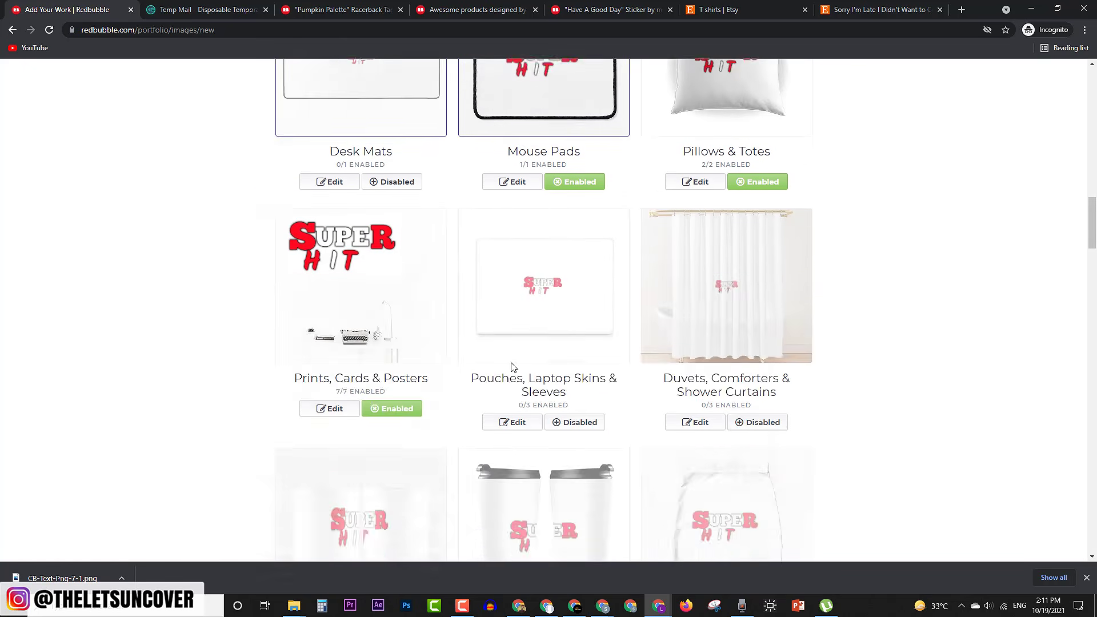
- Enable the design on Travel Mugs and on Tablet Cases & Skins
scroll(571, 425, "down", 6)
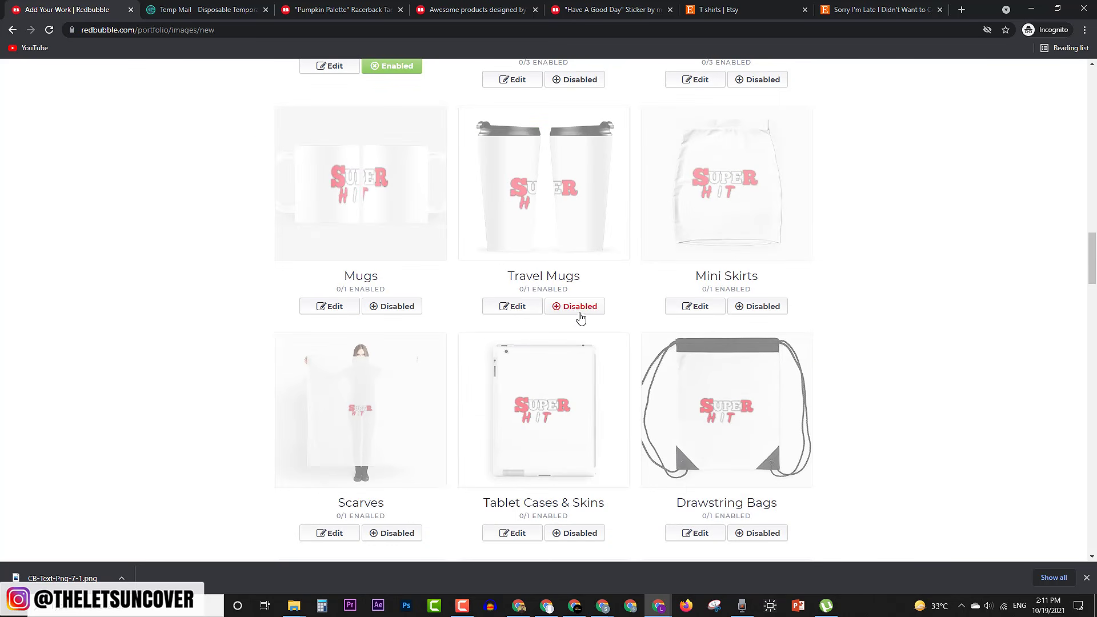
left_click(580, 308)
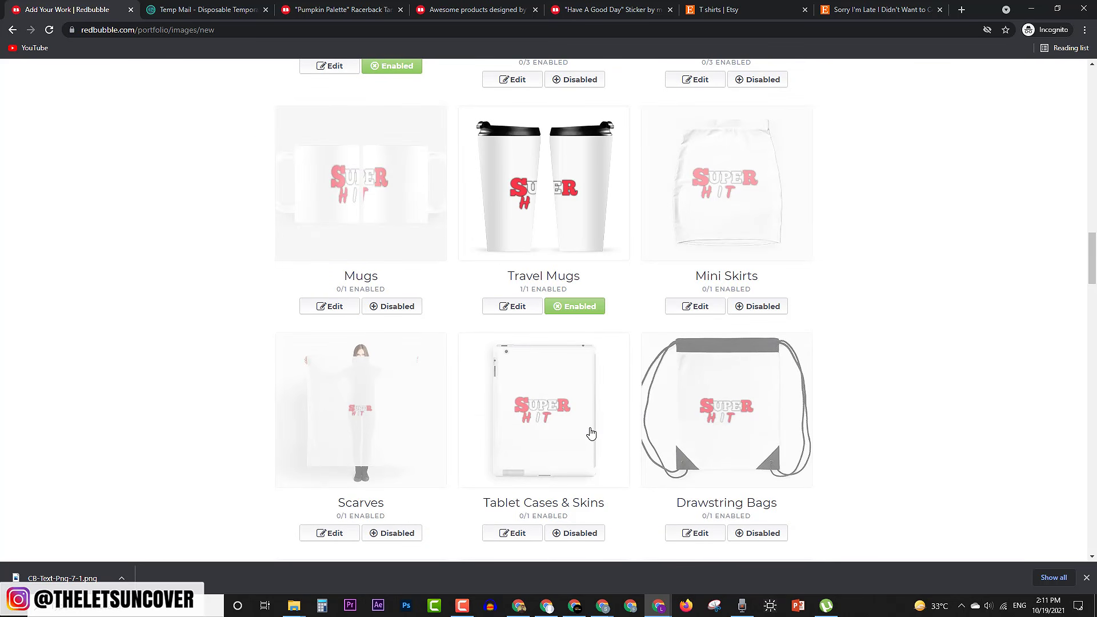
scroll(590, 434, "down", 3)
left_click(580, 361)
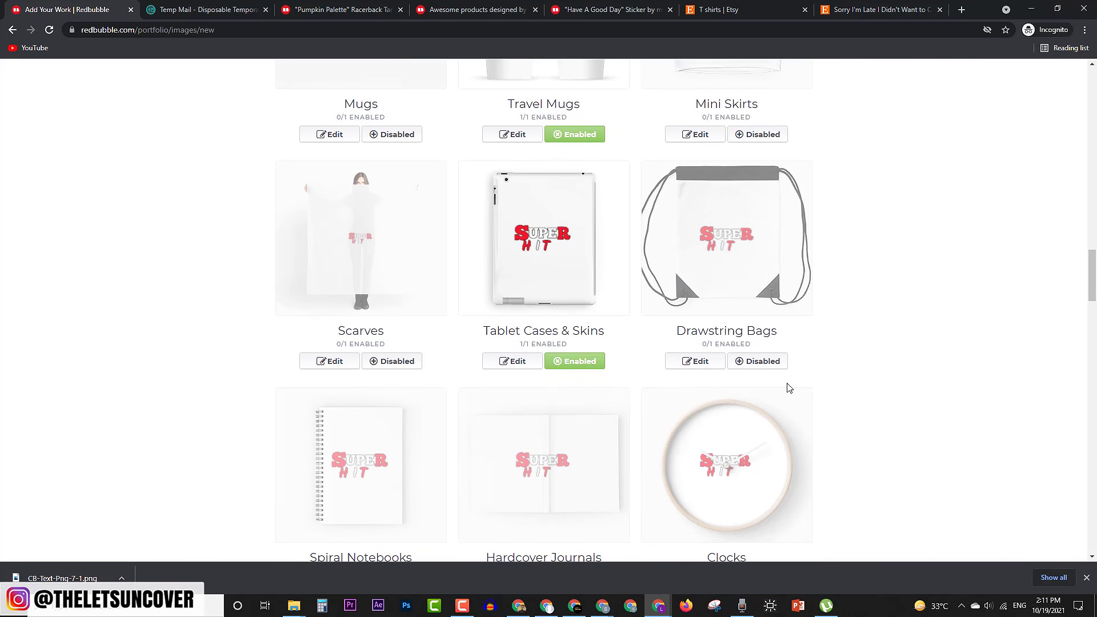
- Enable the design on Spiral Notebooks, Clocks and Water Bottles
scroll(451, 421, "down", 6)
left_click(392, 245)
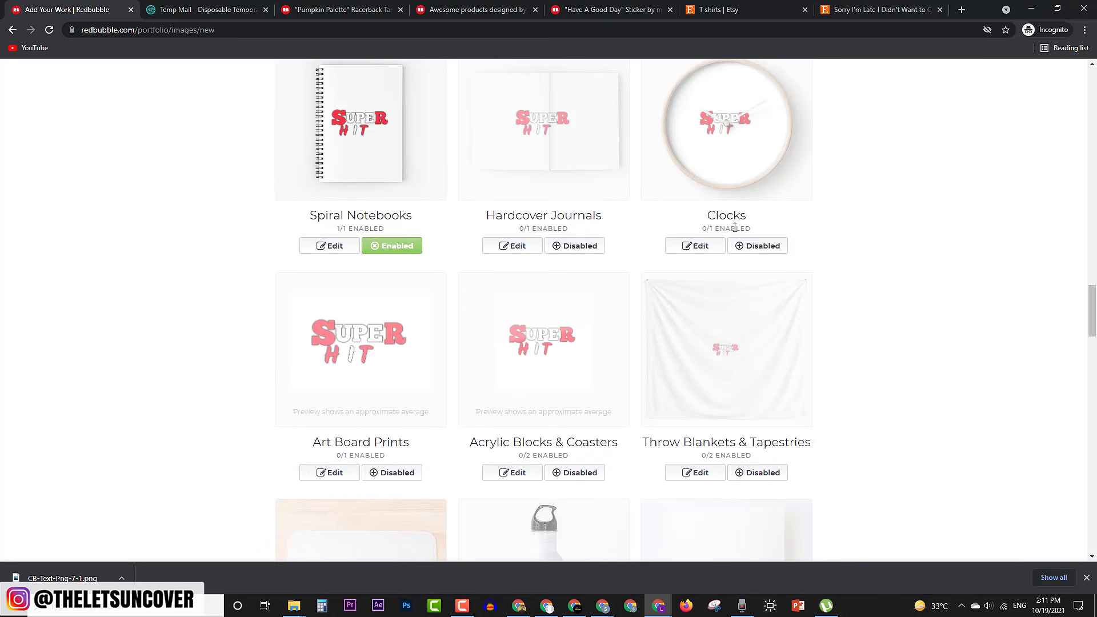
left_click(753, 249)
scroll(477, 338, "down", 10)
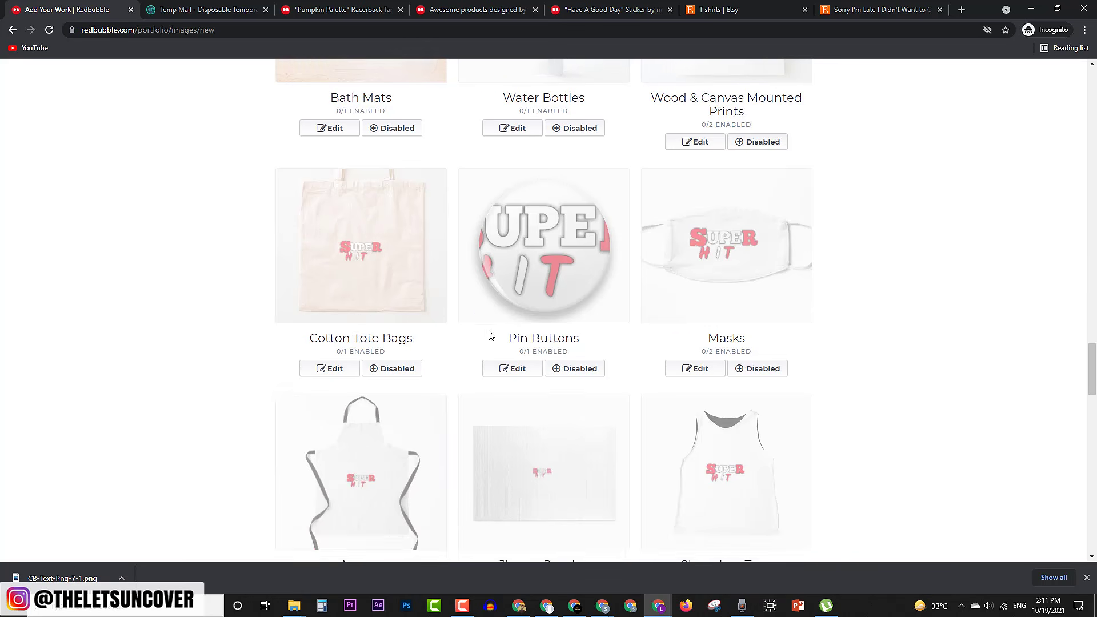
scroll(548, 275, "up", 5)
left_click(579, 412)
scroll(574, 263, "down", 7)
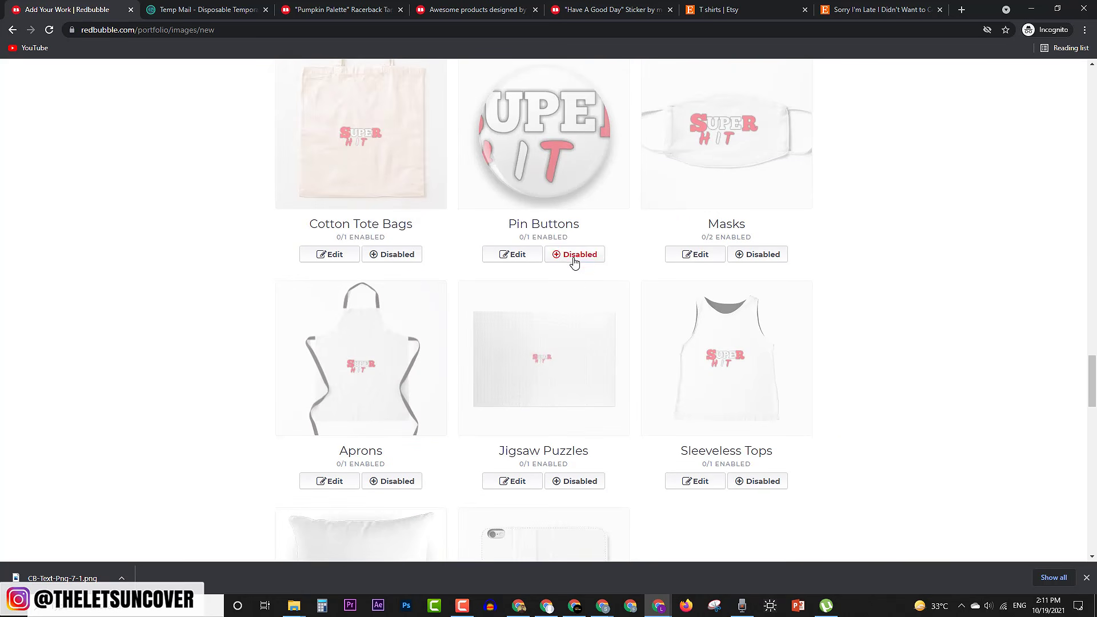
- Enable the design on Cotton Tote Bags, Masks and Phone Wallets, leaving Pin Buttons disabled
left_click(574, 260)
left_click(569, 260)
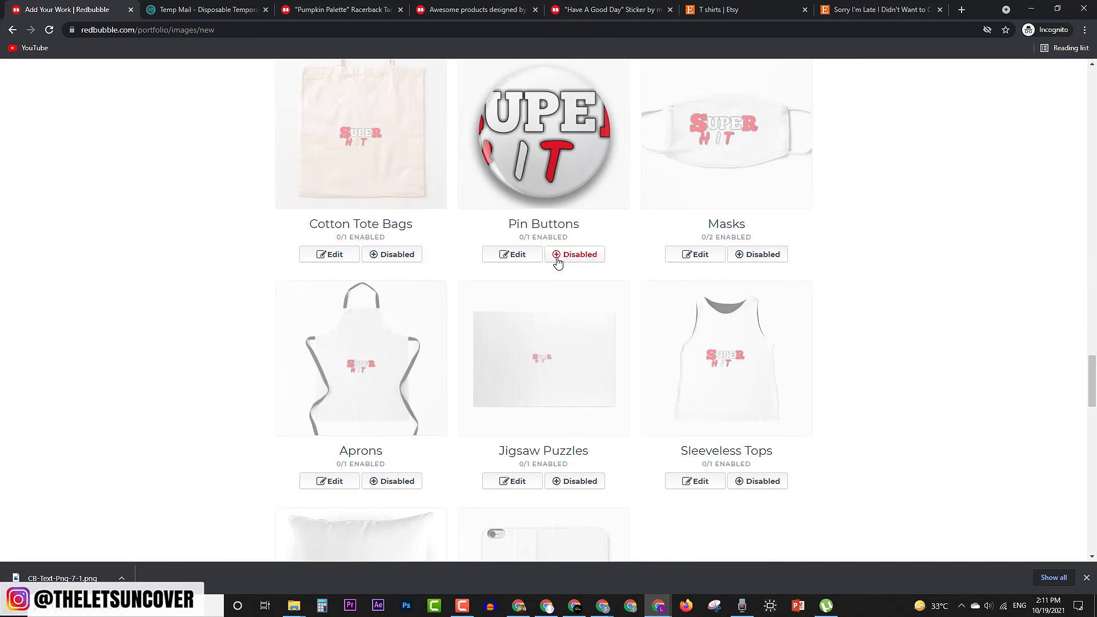
left_click(402, 253)
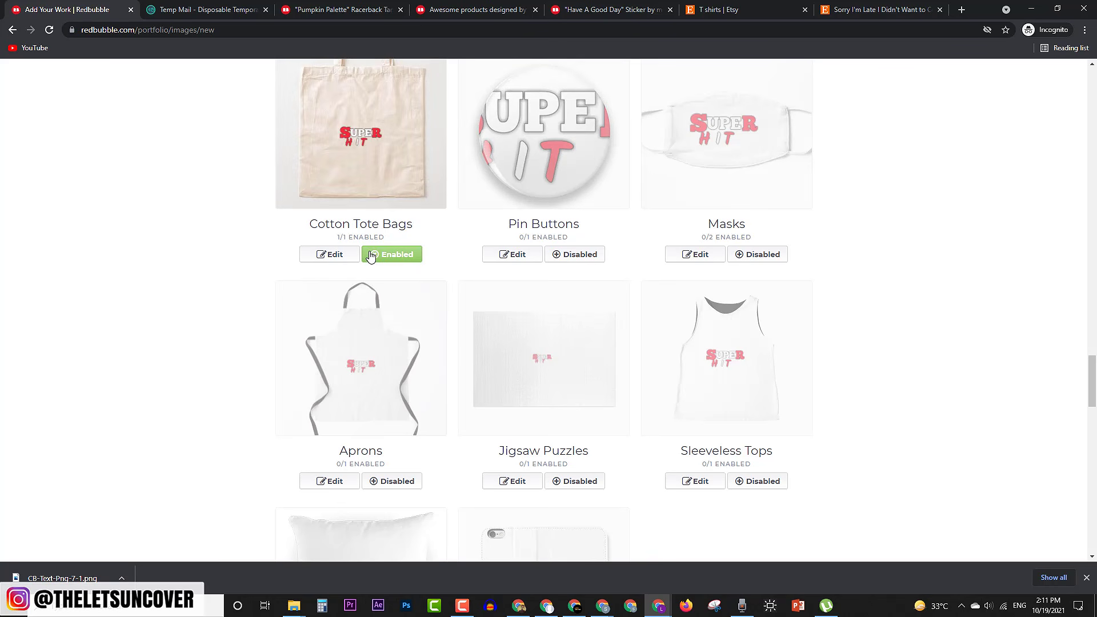
left_click(768, 262)
scroll(686, 320, "down", 5)
left_click(590, 422)
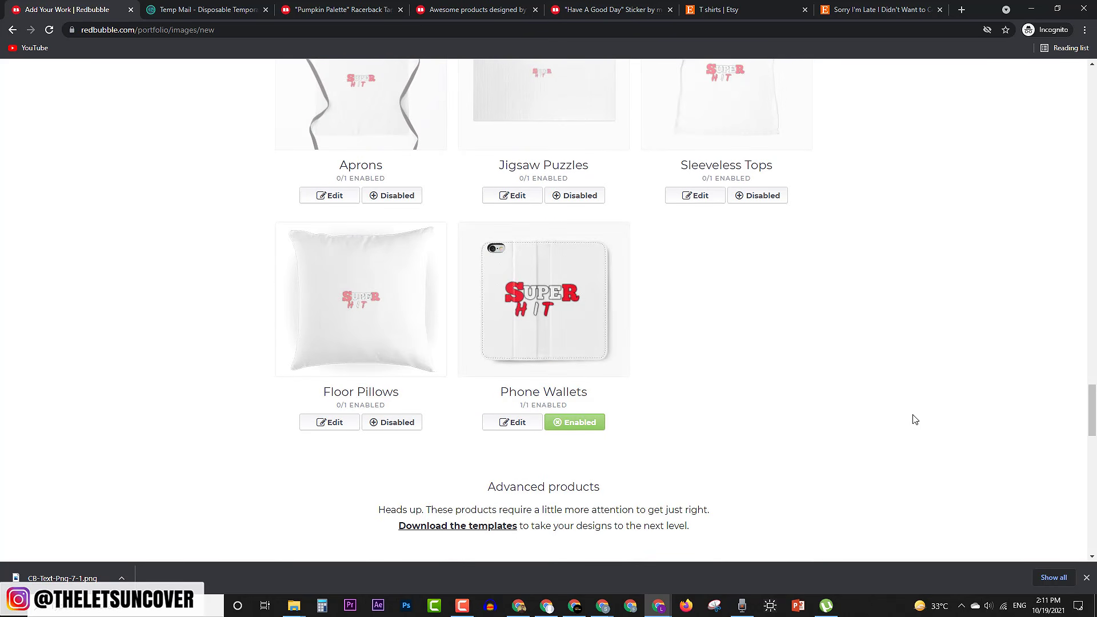
- Enter "Super Hit" as the English title of the new work
left_click_drag(1092, 402, 1092, 80)
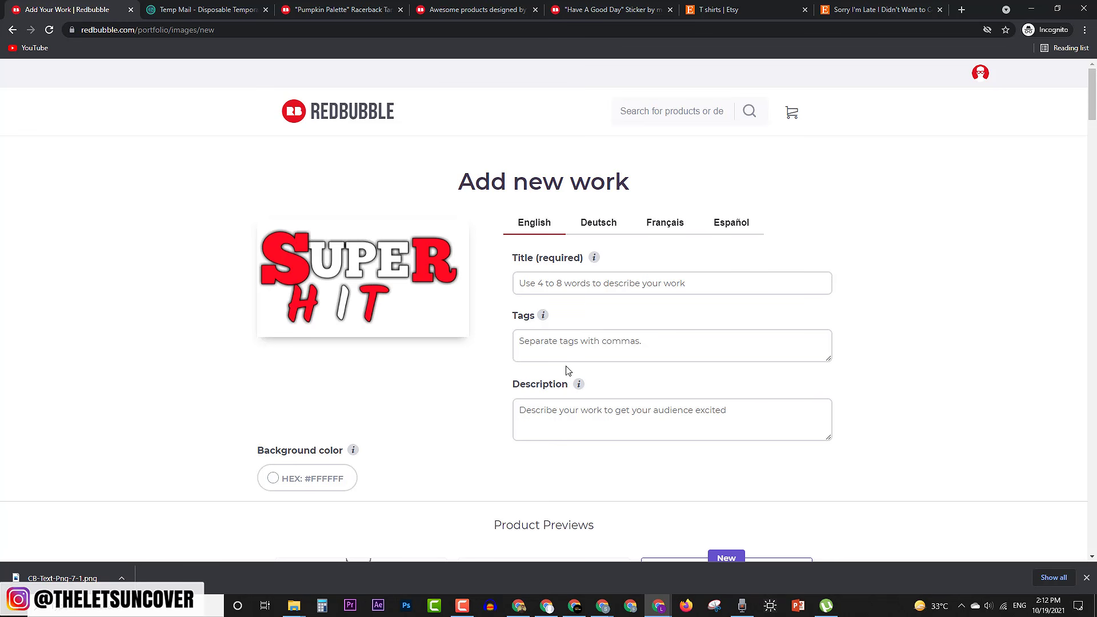
left_click(581, 284)
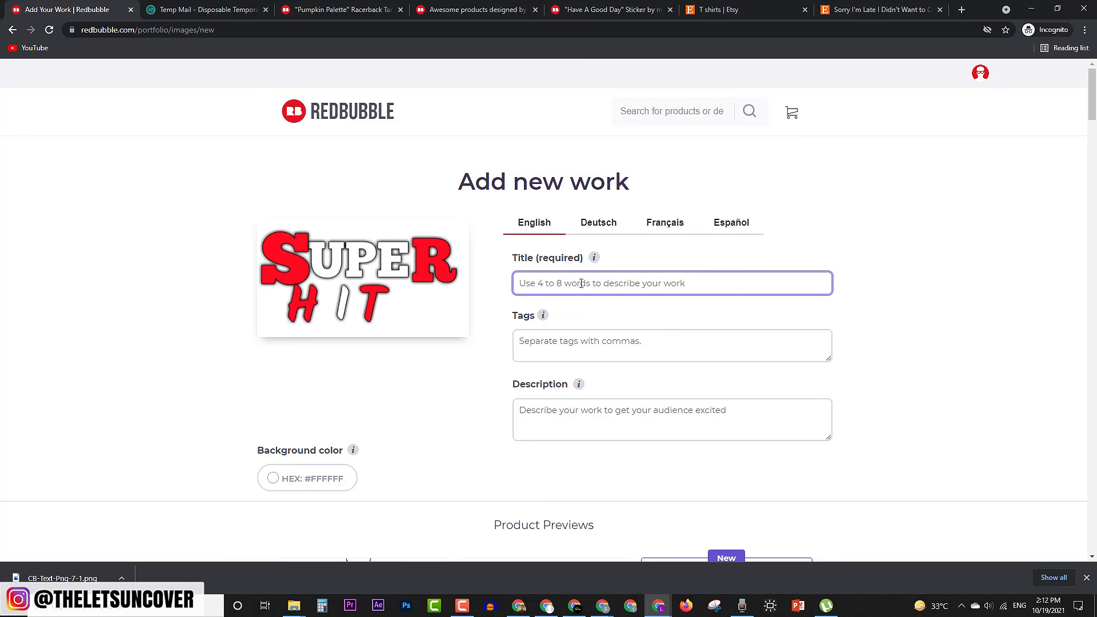
type("Super Hit")
- Examine the product previews to judge whether the title suits every enabled product
scroll(572, 320, "down", 3)
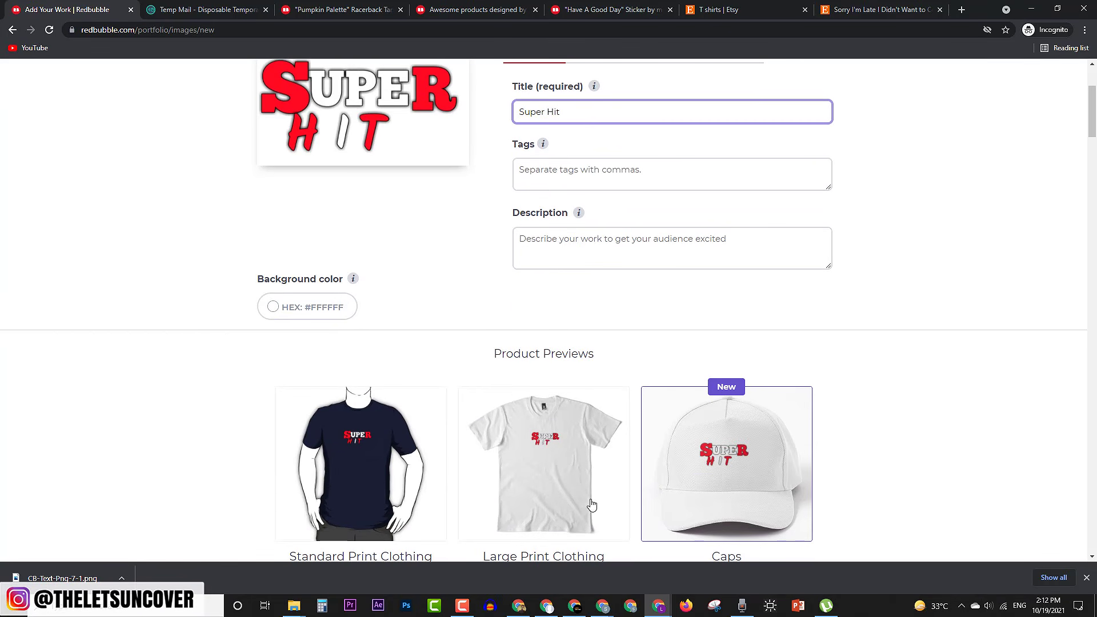
scroll(591, 505, "down", 2)
scroll(563, 272, "up", 5)
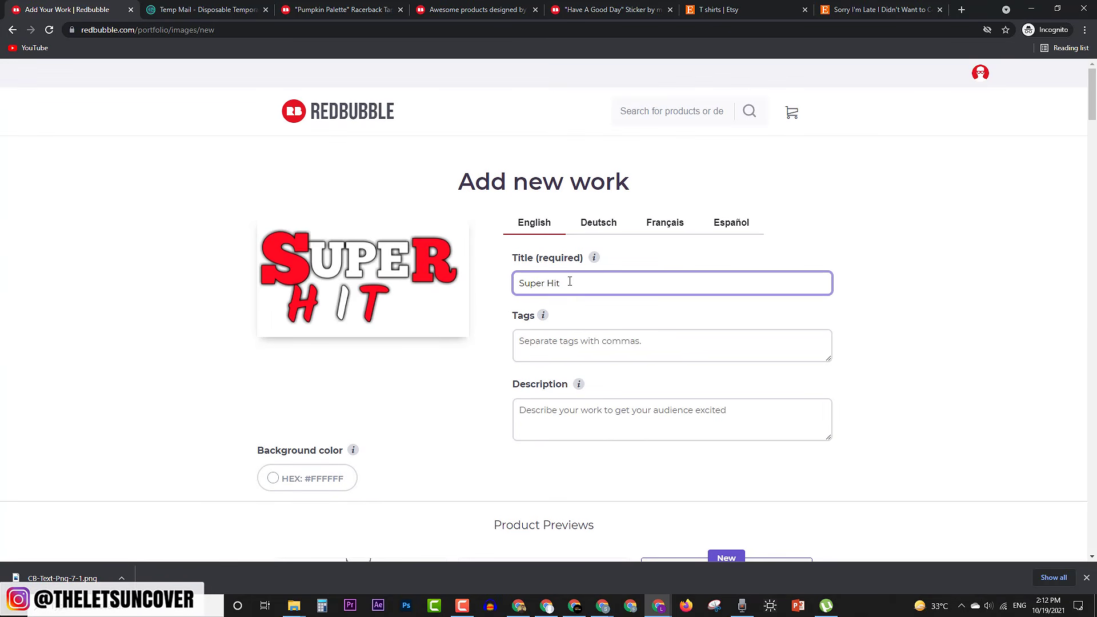
key("ctrl+a")
scroll(629, 396, "down", 6)
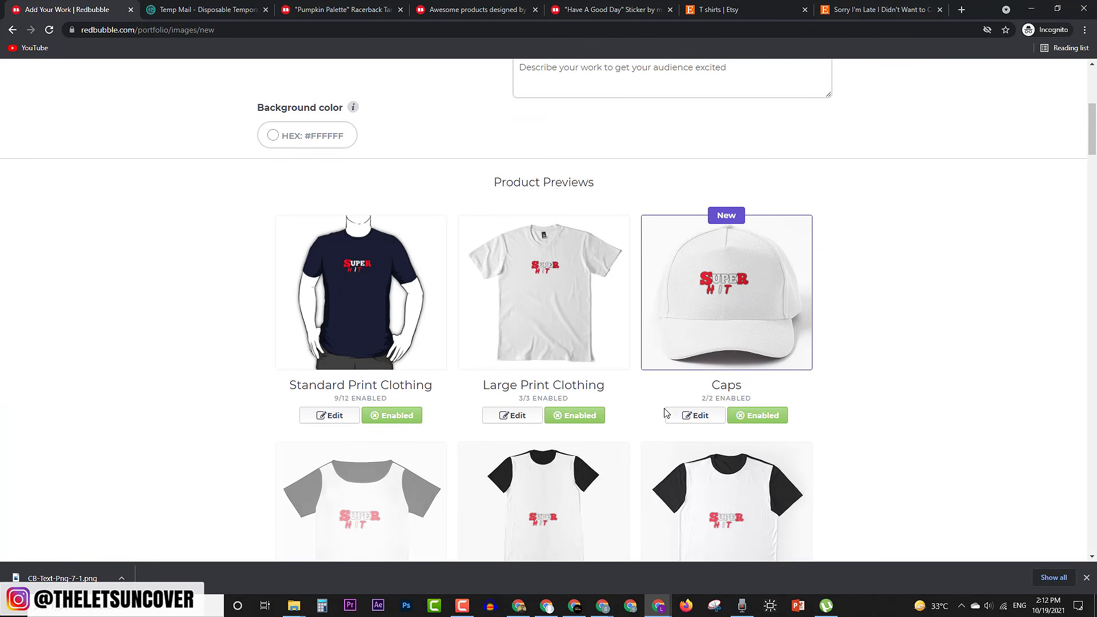
scroll(742, 397, "down", 1)
scroll(608, 392, "up", 4)
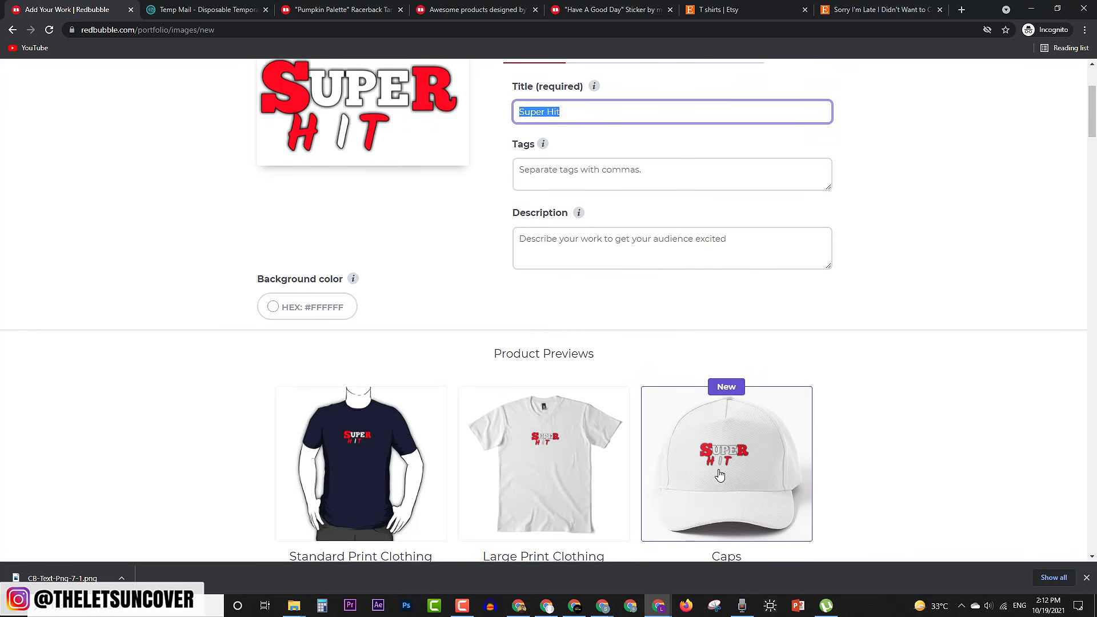
scroll(634, 305, "up", 3)
left_click(595, 281)
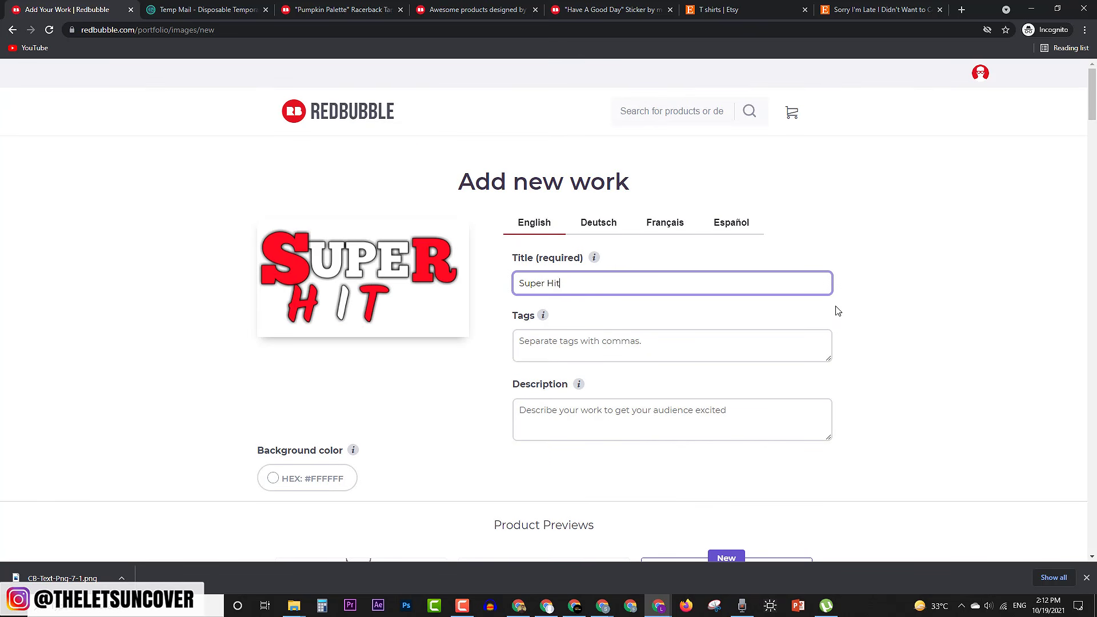
- Try the title "Super Hit t shirt" and compare it with the product types in the previews
triple_click(558, 285)
key("Right")
type("t shirt")
left_click_drag(599, 284, 497, 283)
scroll(685, 357, "down", 6)
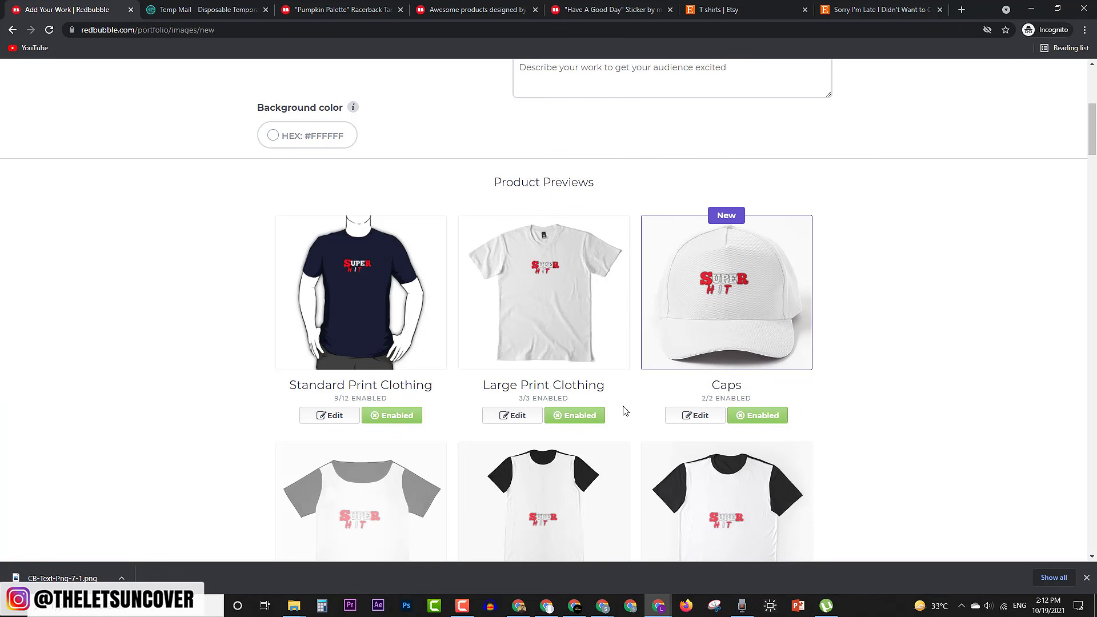
scroll(558, 286, "up", 5)
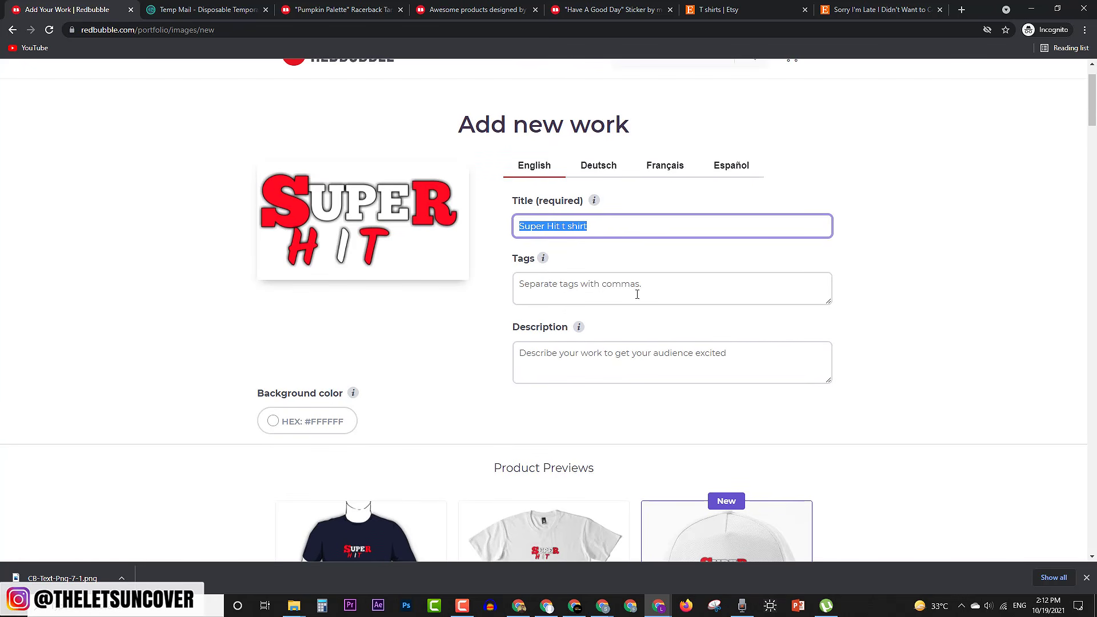
scroll(632, 289, "down", 5)
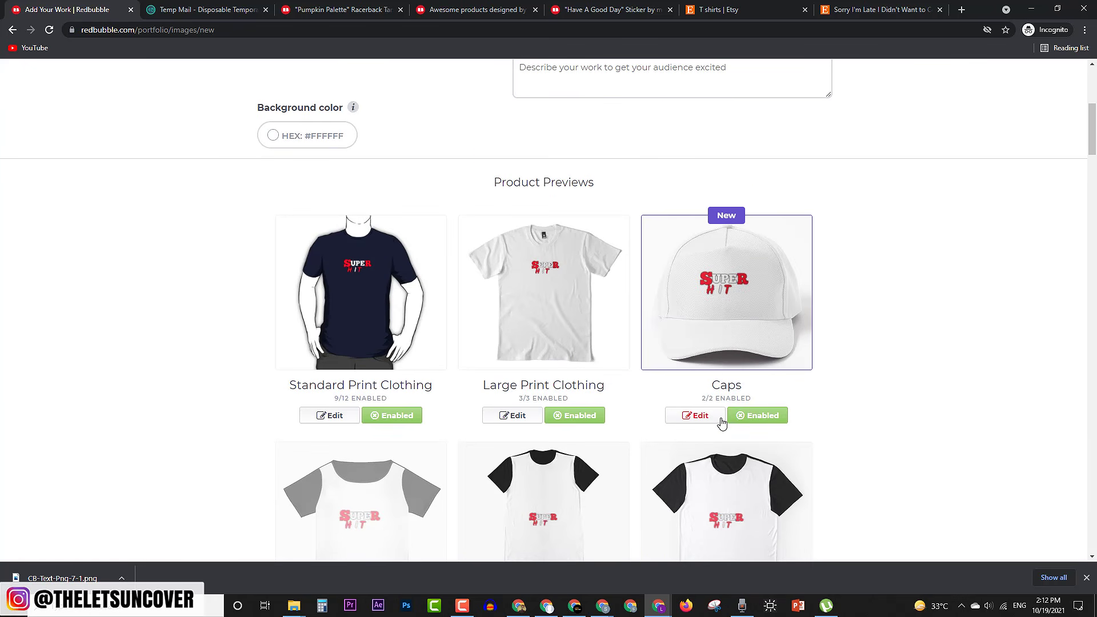
scroll(723, 422, "up", 6)
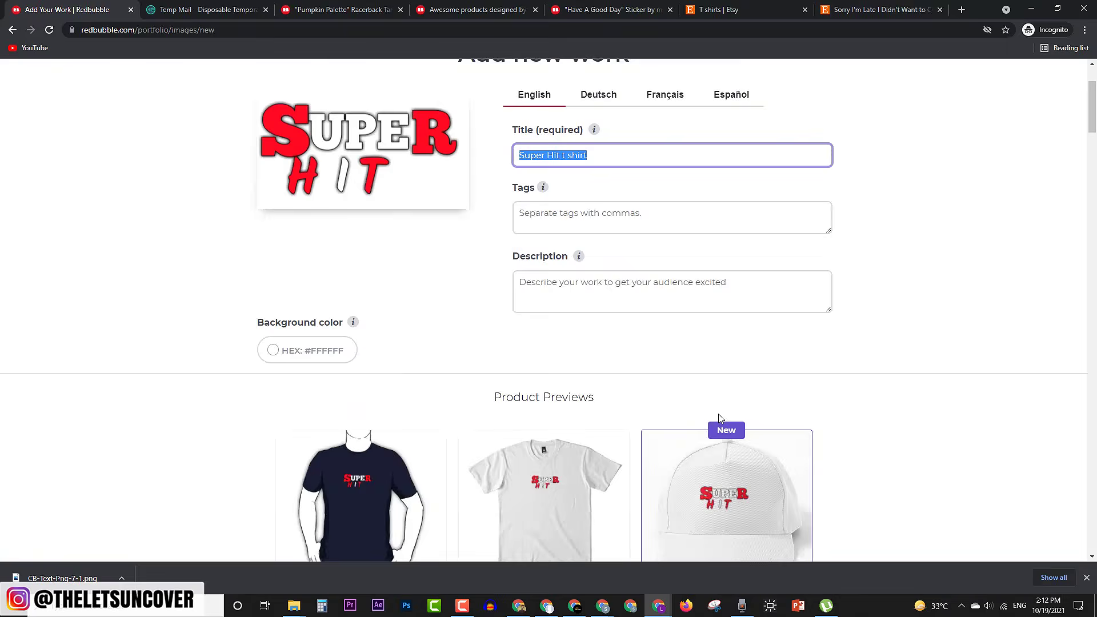
- Remove "t shirt" from the title, leaving only "Super Hit"
left_click(558, 287)
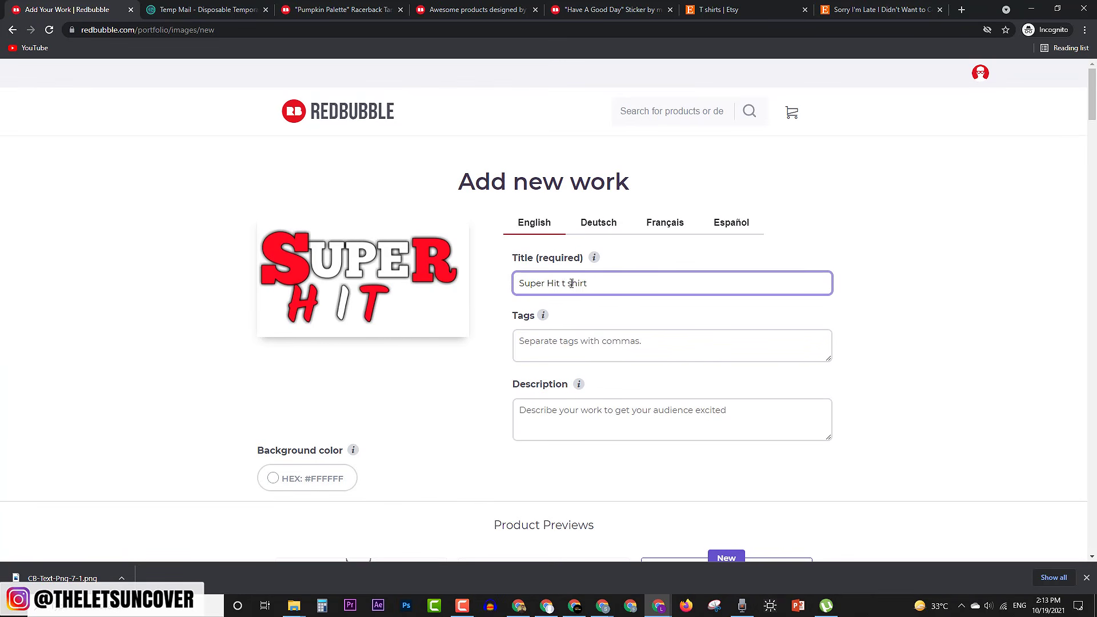
key("shift+End")
key("BackSpace")
- Try appending ", hallow" to the title, undo the addition and move to the tags
scroll(732, 308, "down", 2)
left_click(686, 223)
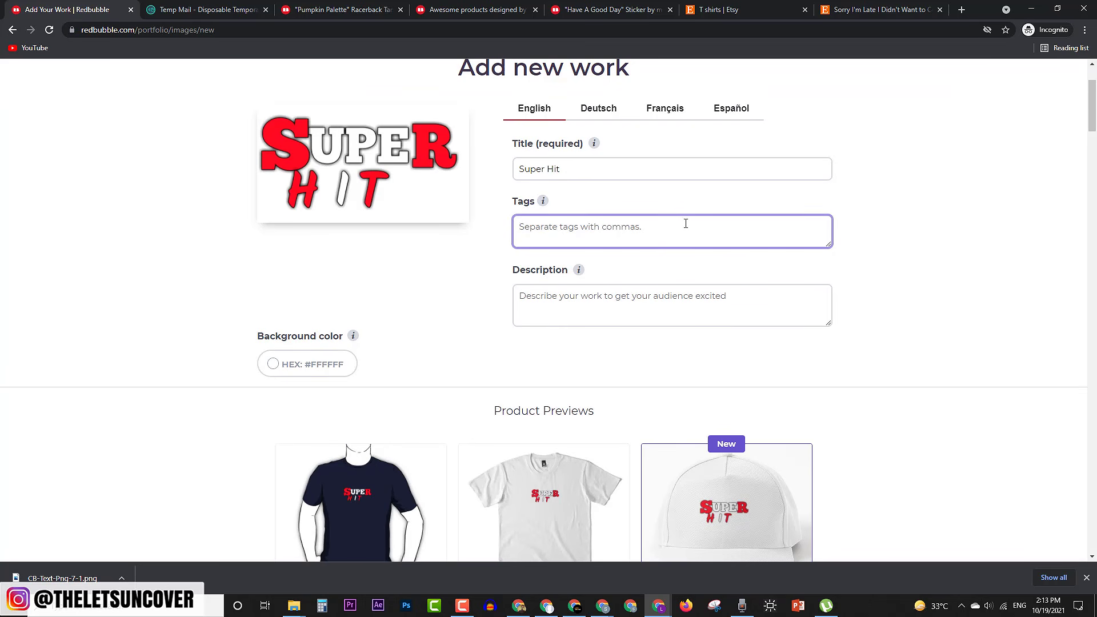
left_click(713, 170)
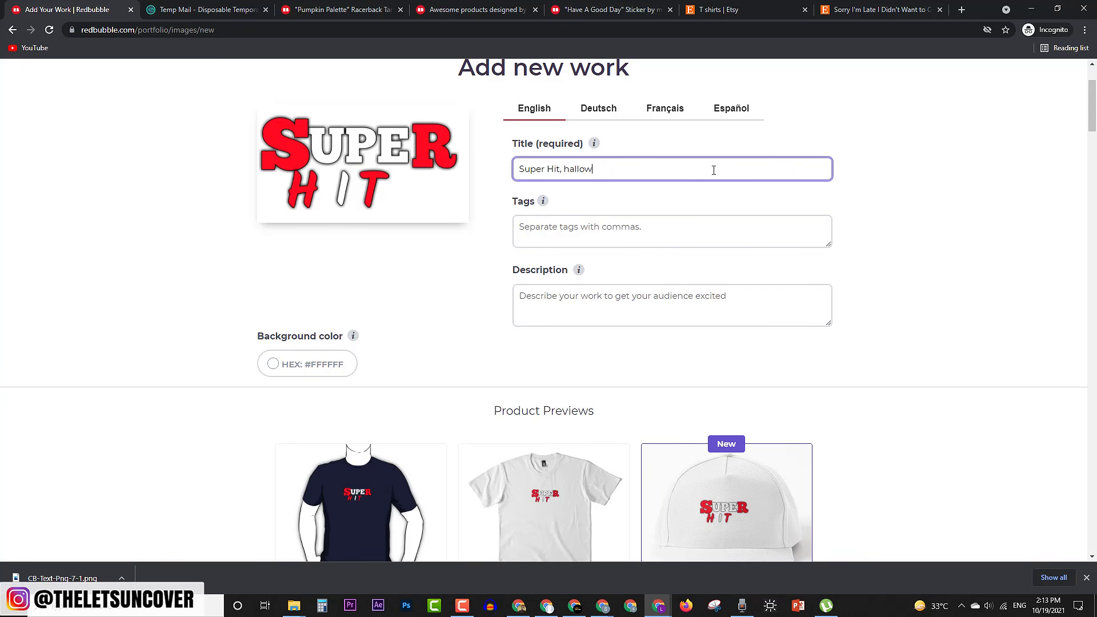
key("ctrl+z")
left_click(605, 240)
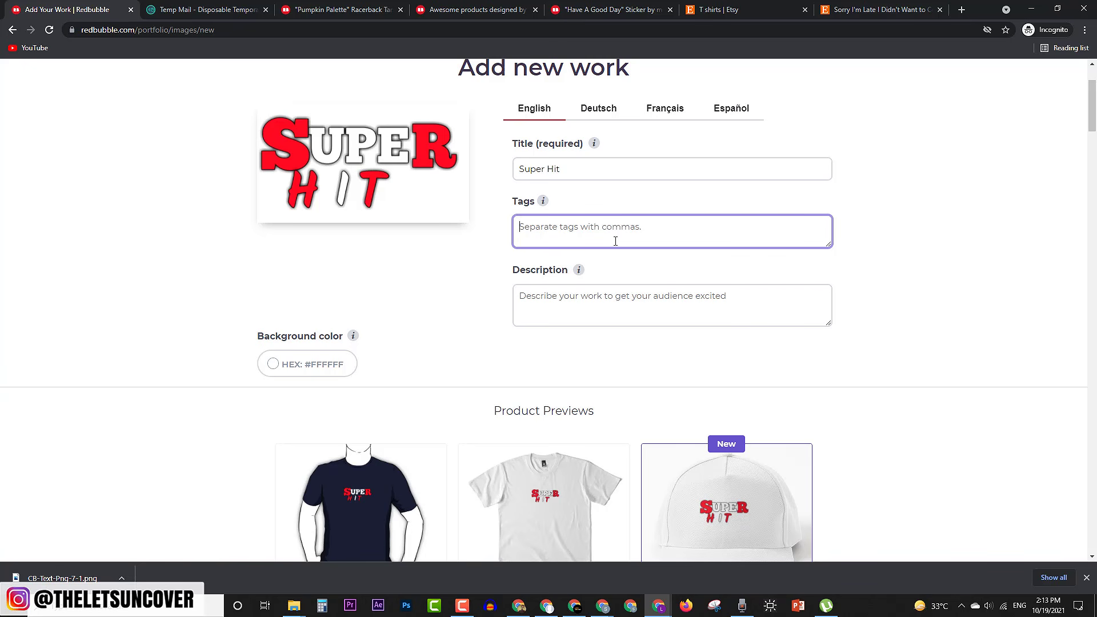
- Search Google for "redbubble tags" in a new browser tab
left_click(962, 9)
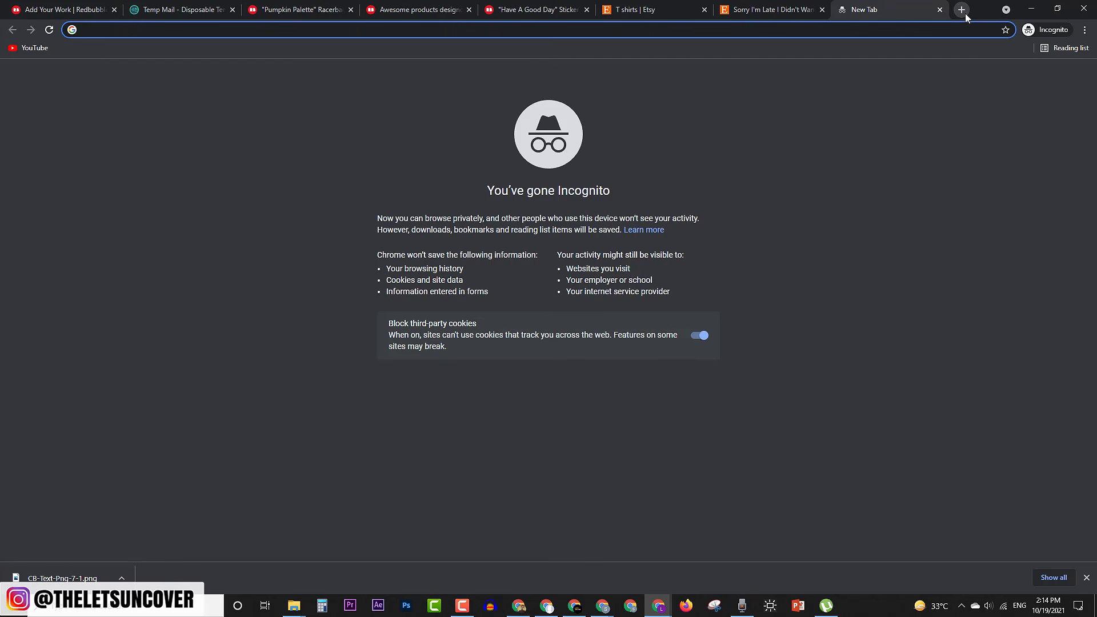
type("redbubble tags")
key("Return")
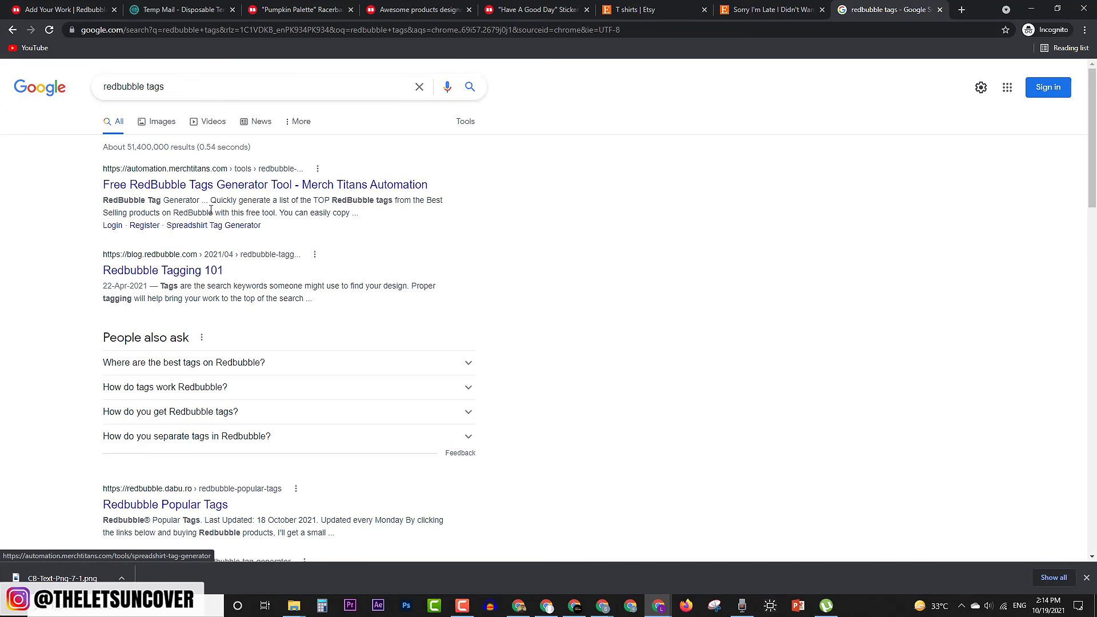
- Open Aeroxer's Redbubble Tag Generator from the search results and search it for the main tag "halloween"
scroll(211, 210, "down", 4)
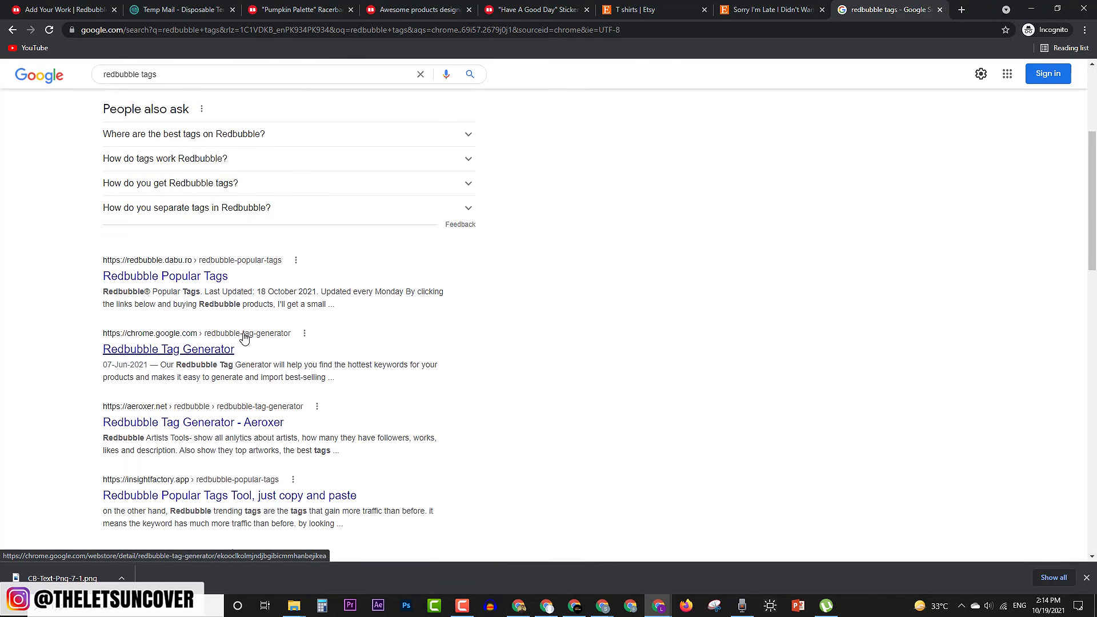
scroll(223, 358, "down", 1)
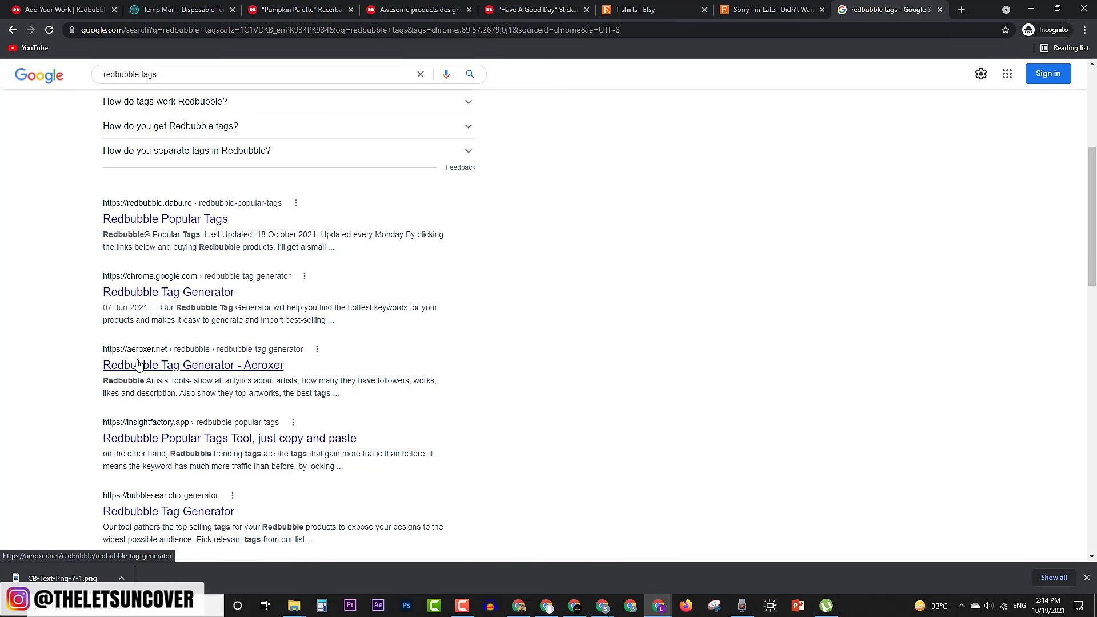
left_click(170, 369)
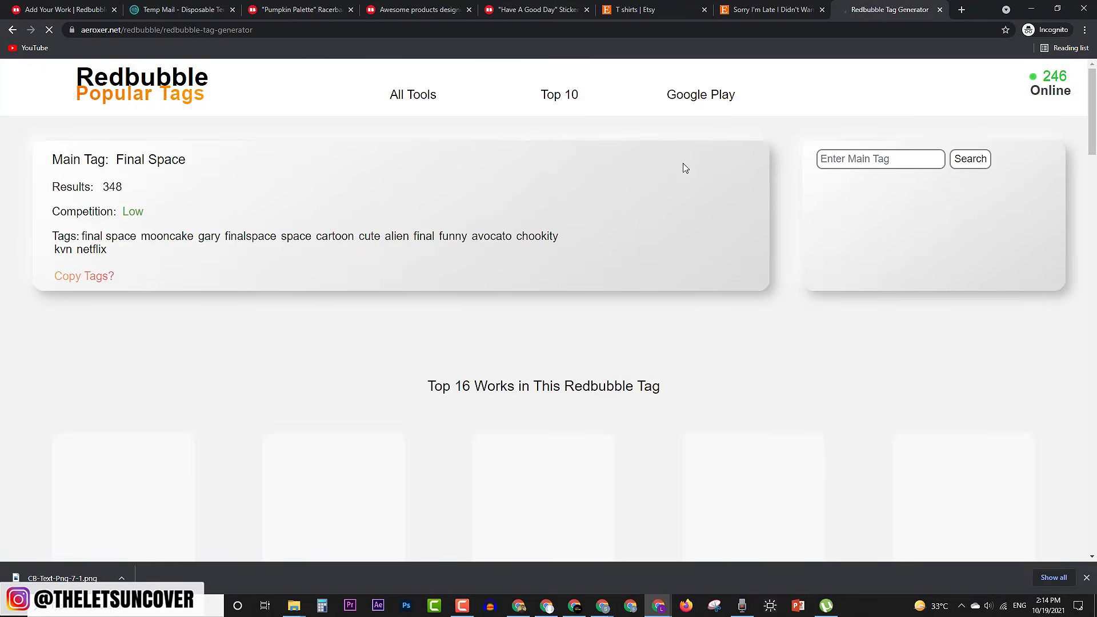
left_click(868, 159)
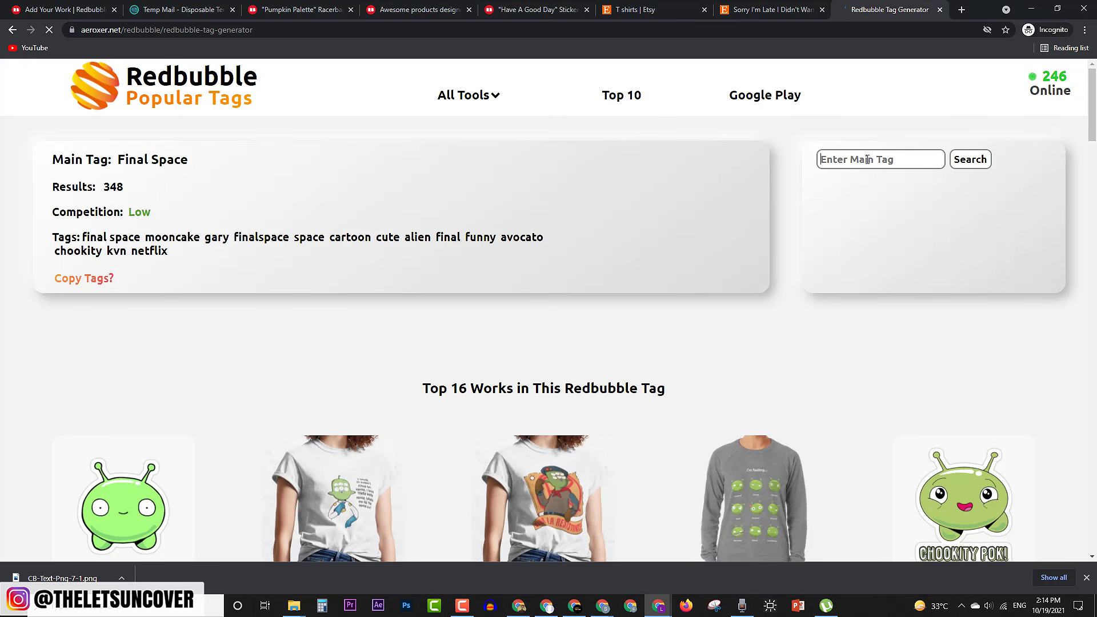
type("halloween")
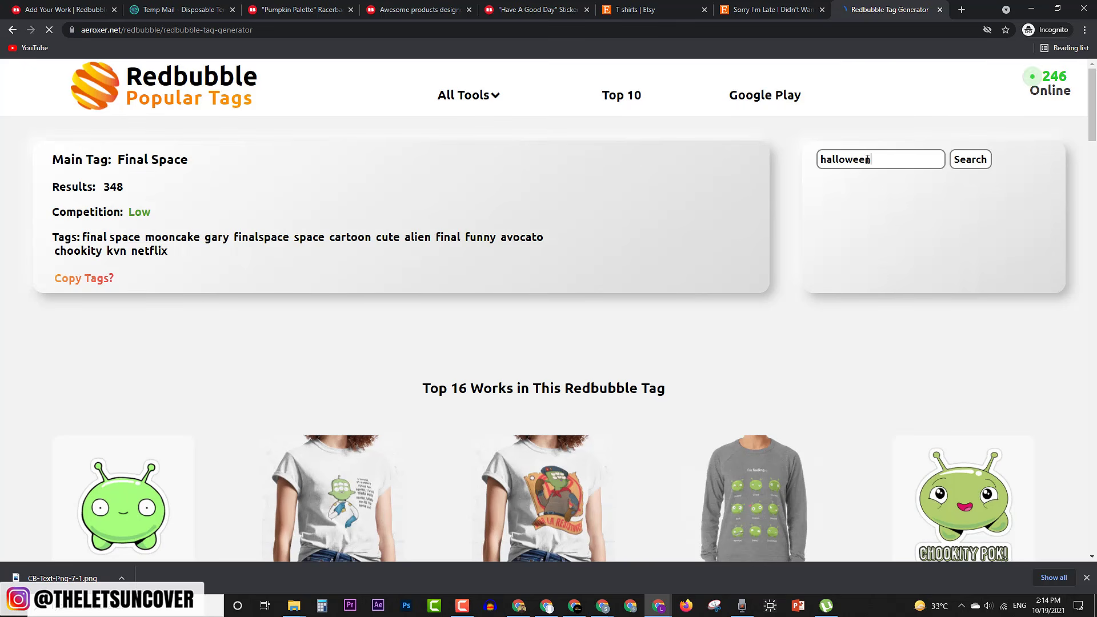
left_click(971, 161)
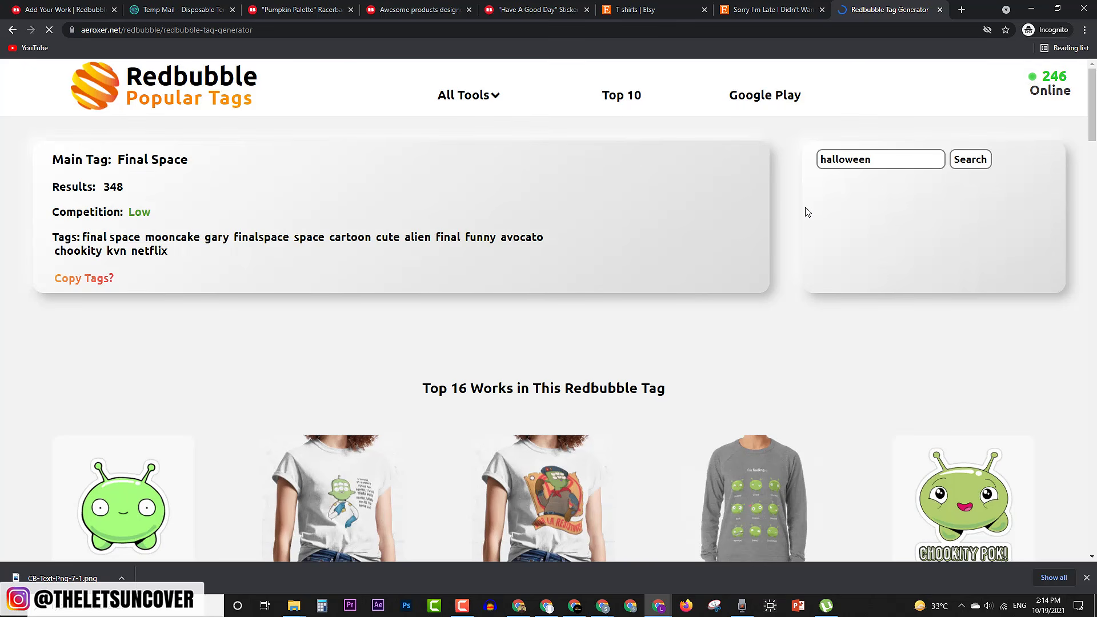
left_click(981, 164)
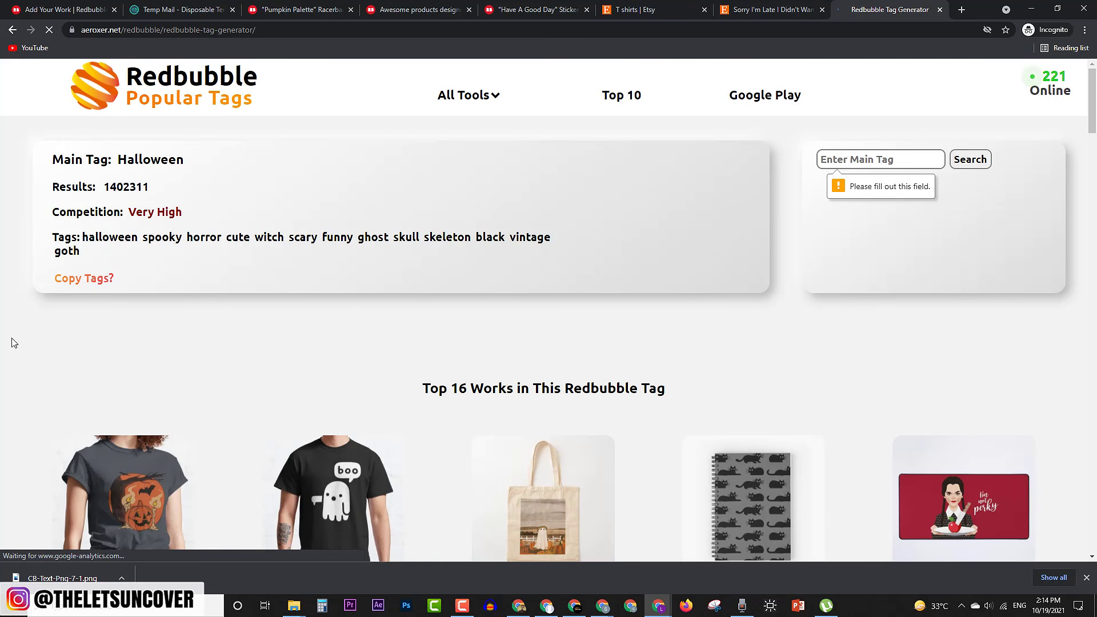
- Copy all the generated halloween tags and paste them into the Tags field of the Redbubble work
left_click_drag(82, 236, 90, 255)
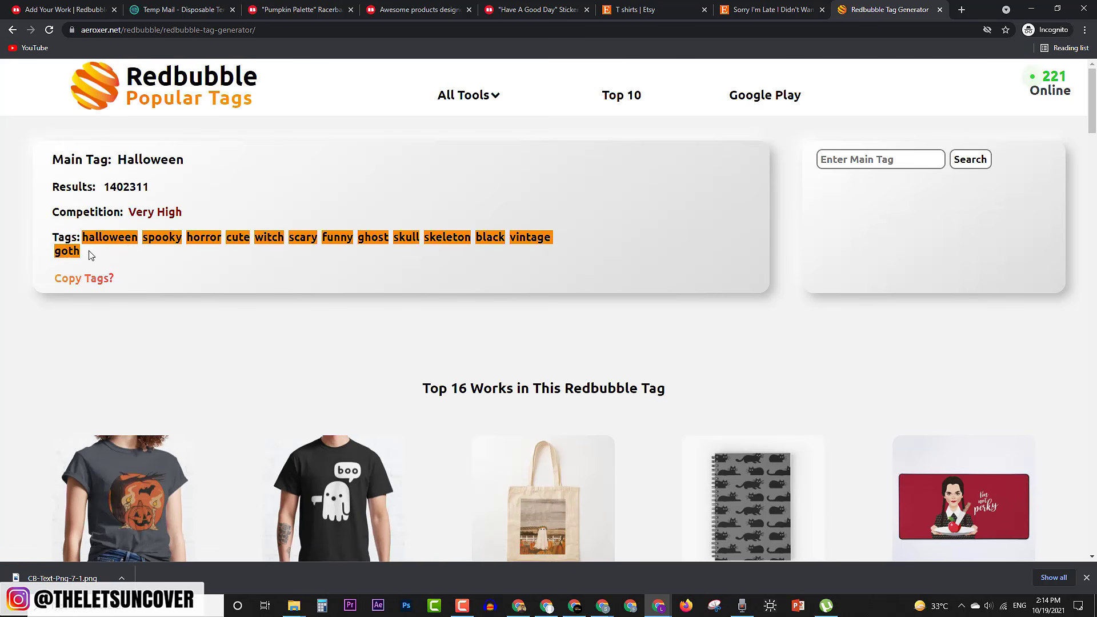
left_click(92, 279)
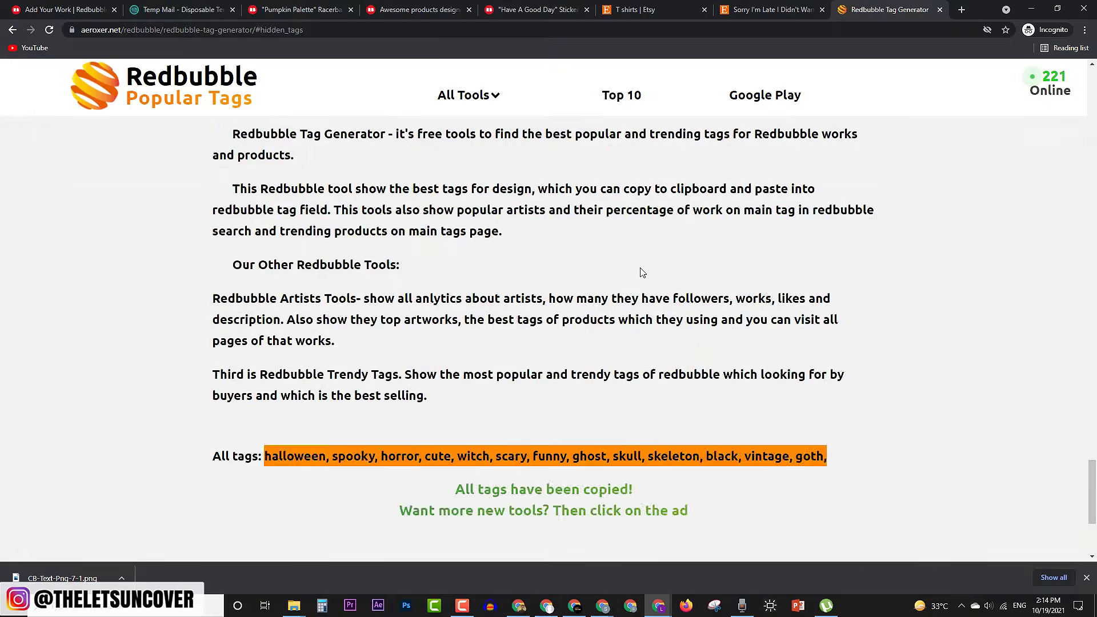
scroll(481, 305, "down", 4)
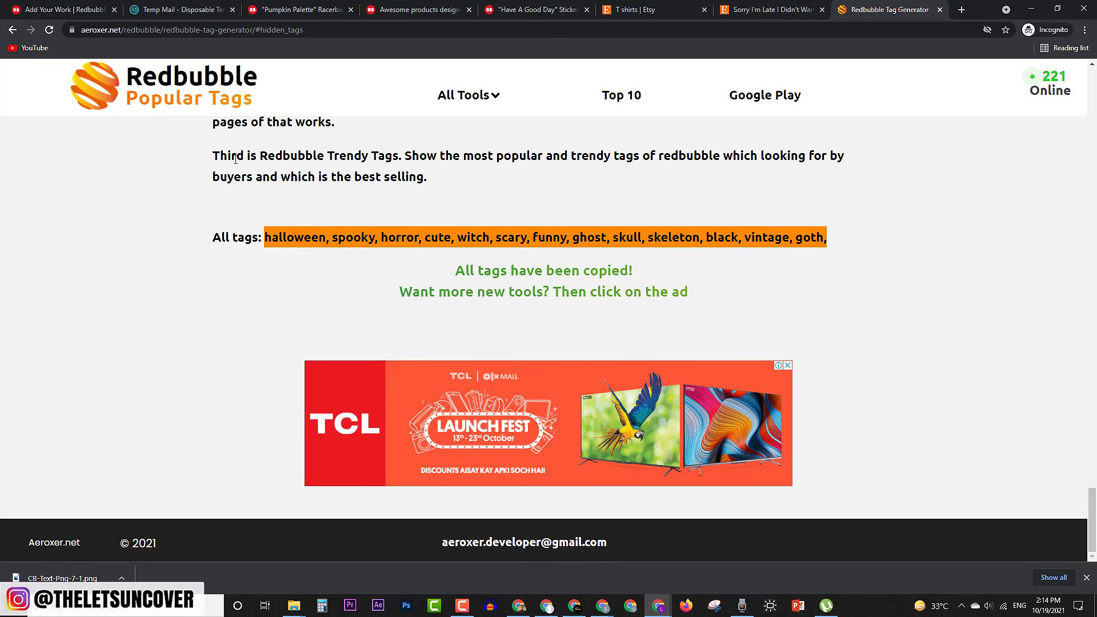
left_click(75, 9)
key("ctrl+v")
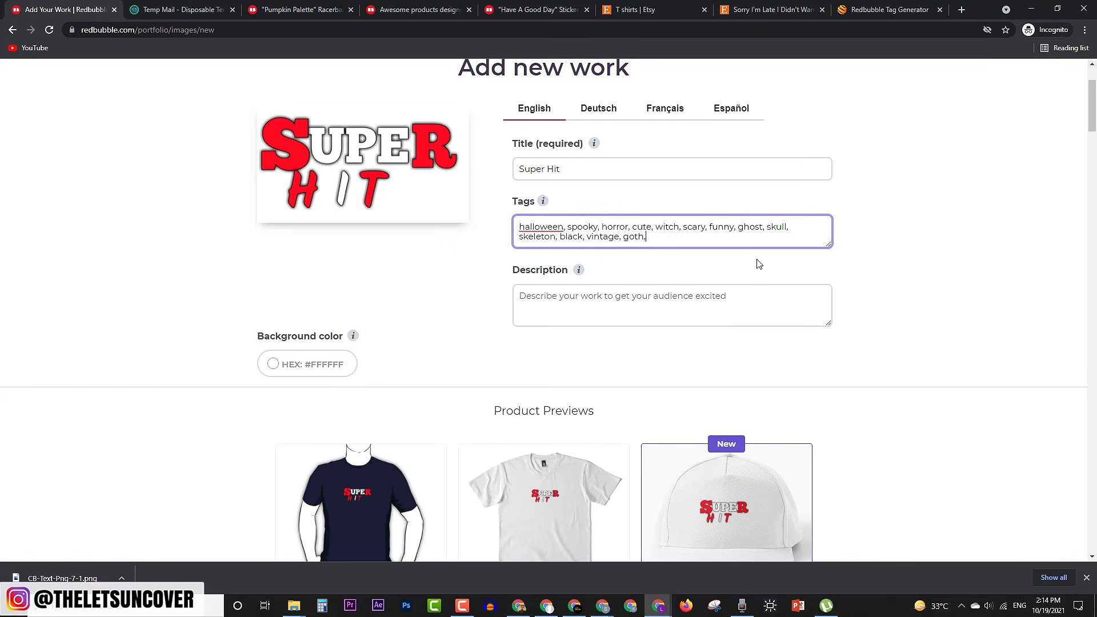
left_click(868, 274)
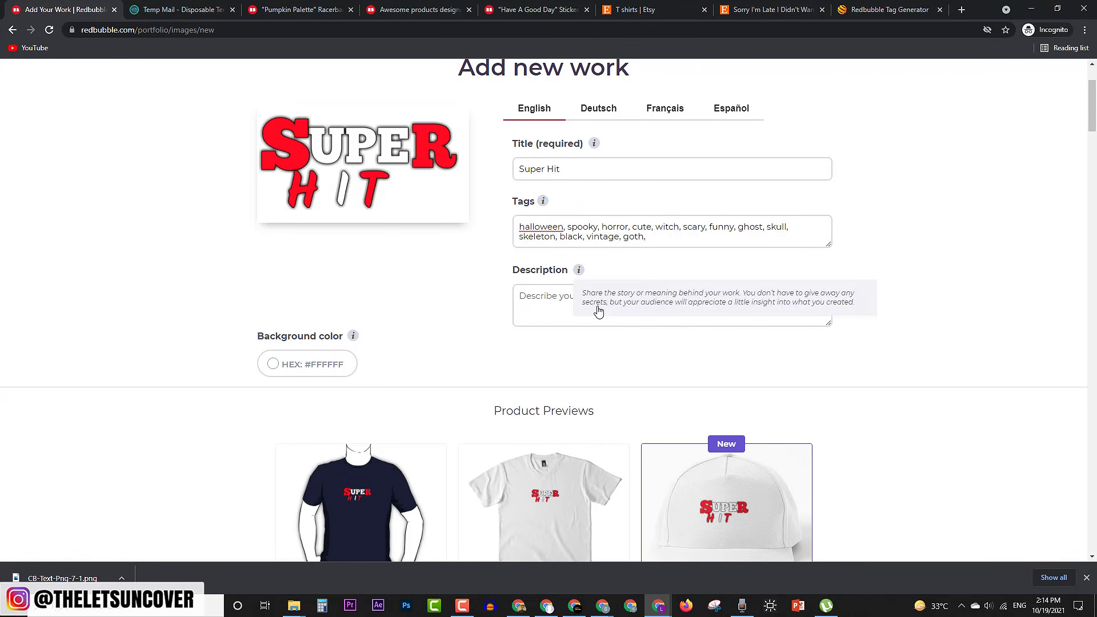
- Enter "Halloween Shirt" as the description and enlarge the description box downward
left_click(834, 311)
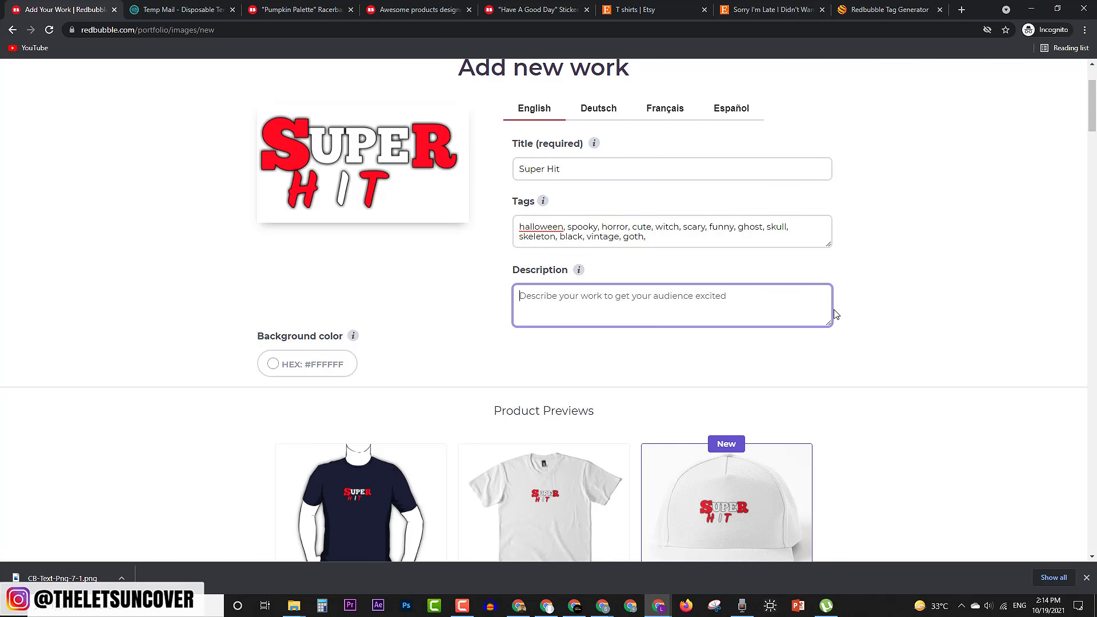
type("Halloween Shirt")
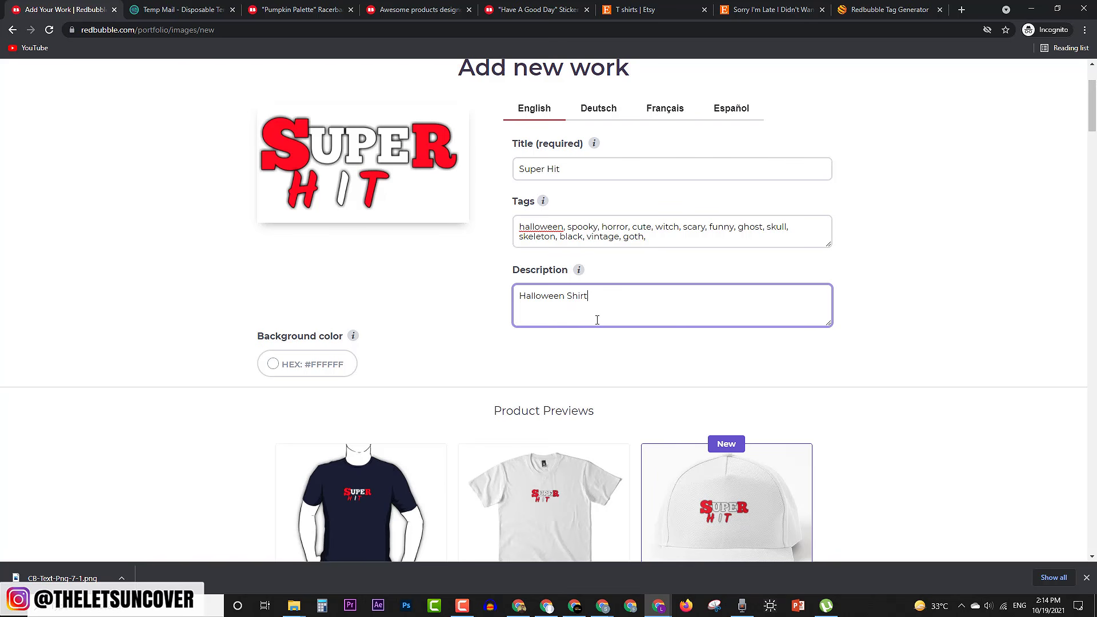
left_click(941, 324)
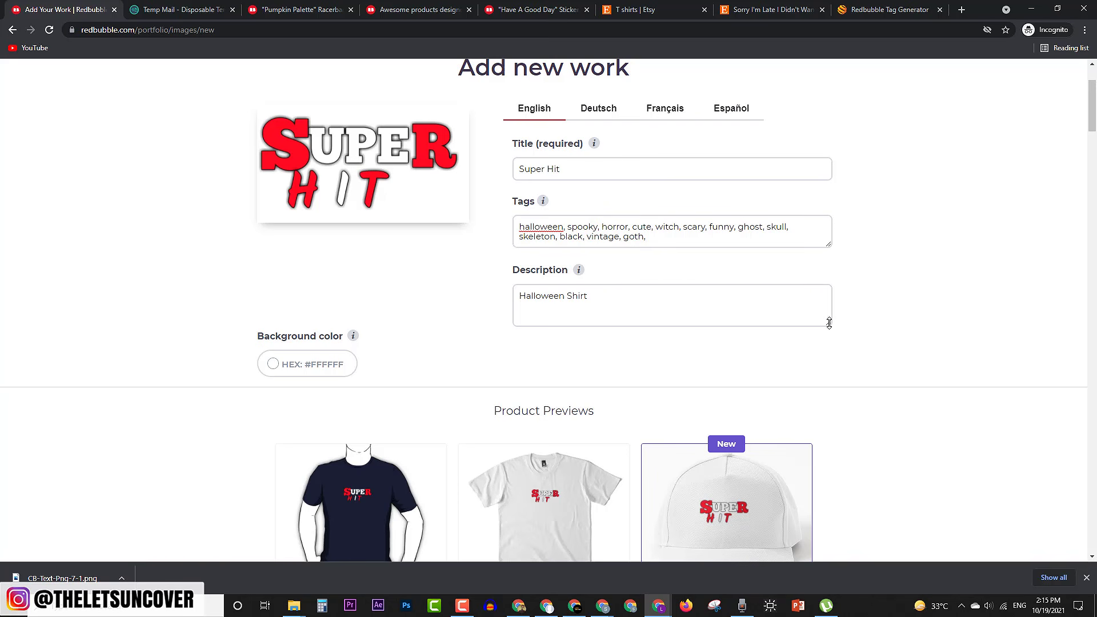
left_click_drag(829, 323, 829, 366)
- Edit Backpacks under the advanced products, move the design onto the front panel above the hatched area, and check the preview
left_click_drag(1094, 109, 1096, 114)
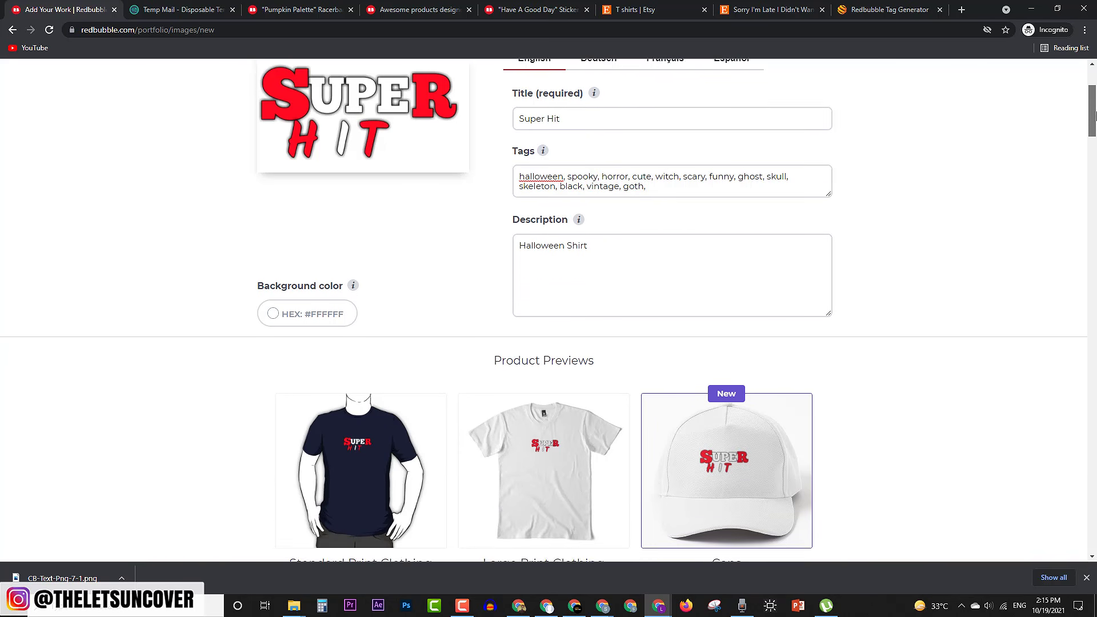
scroll(432, 220, "down", 10)
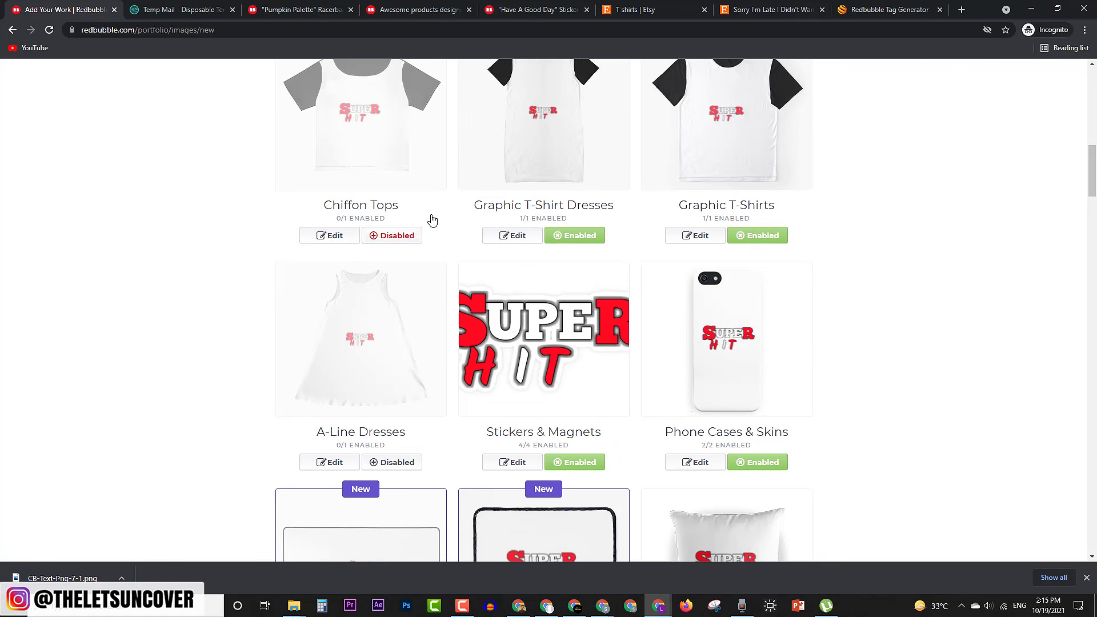
left_click_drag(1096, 200, 1067, 451)
scroll(1034, 429, "down", 1)
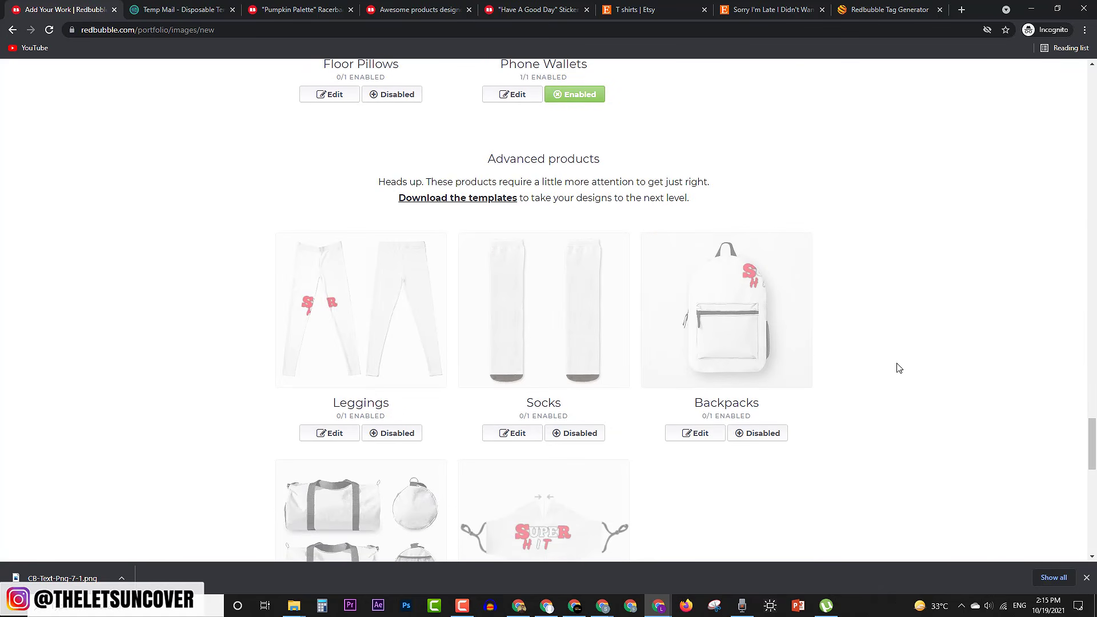
scroll(734, 362, "down", 7)
scroll(507, 220, "up", 6)
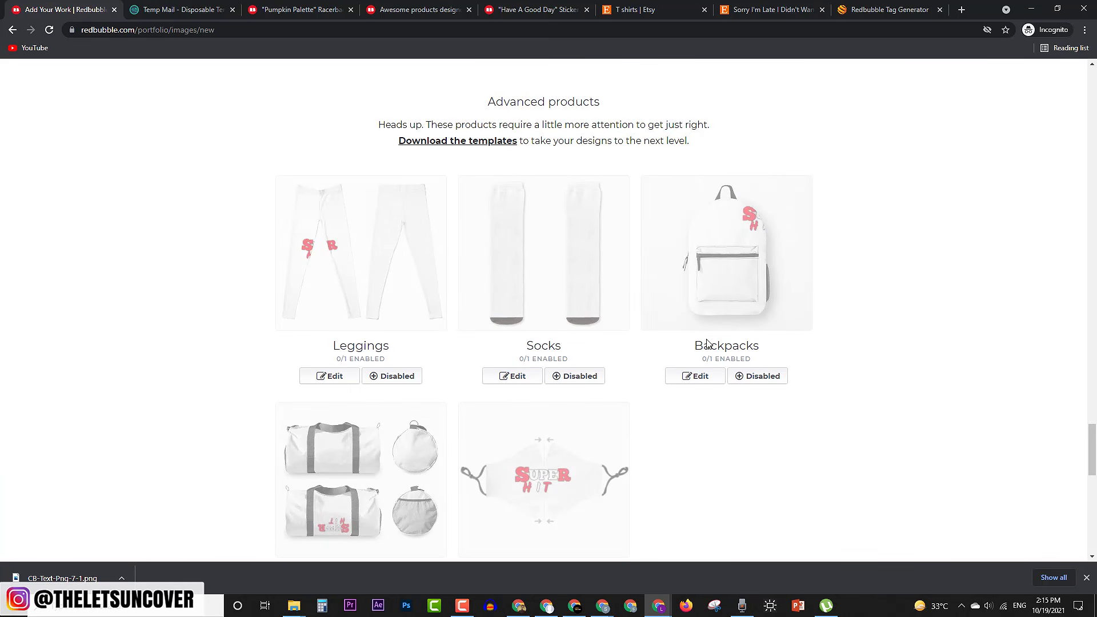
scroll(707, 343, "down", 3)
left_click(695, 205)
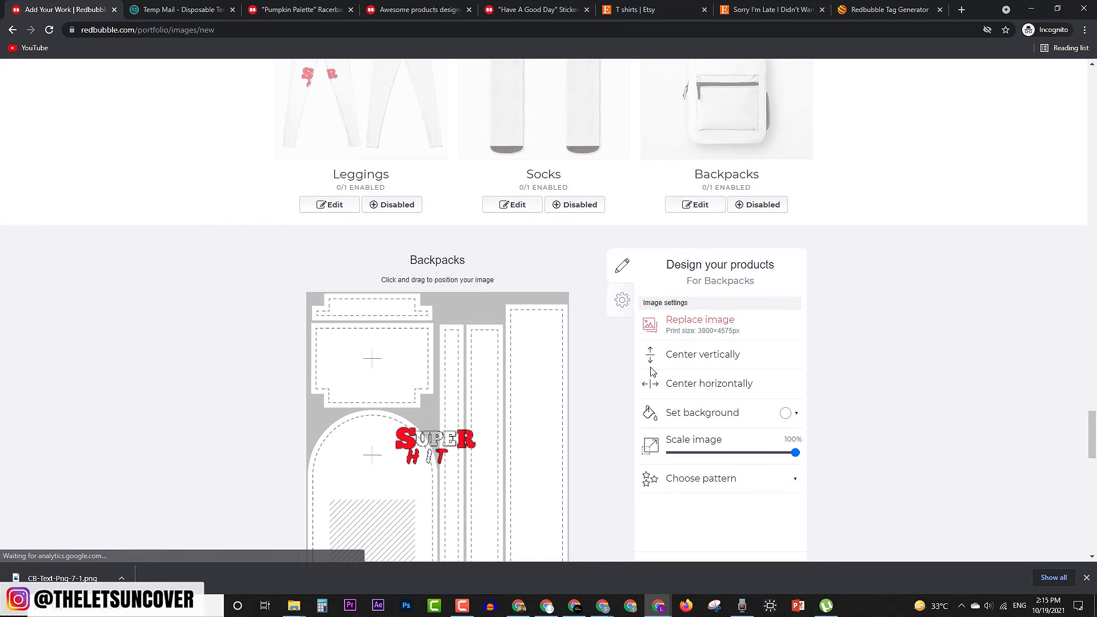
scroll(533, 424, "down", 3)
left_click_drag(451, 270, 392, 287)
scroll(835, 365, "up", 5)
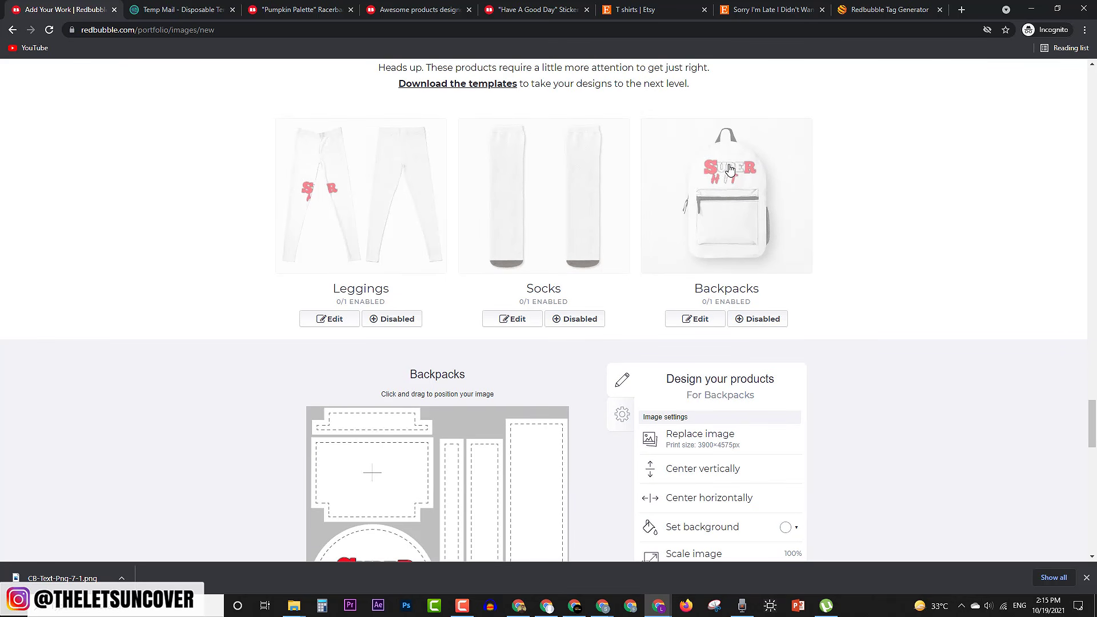
- Fine-tune the design's position on the backpack's front panel, apply the changes and enable Backpacks
scroll(551, 343, "down", 5)
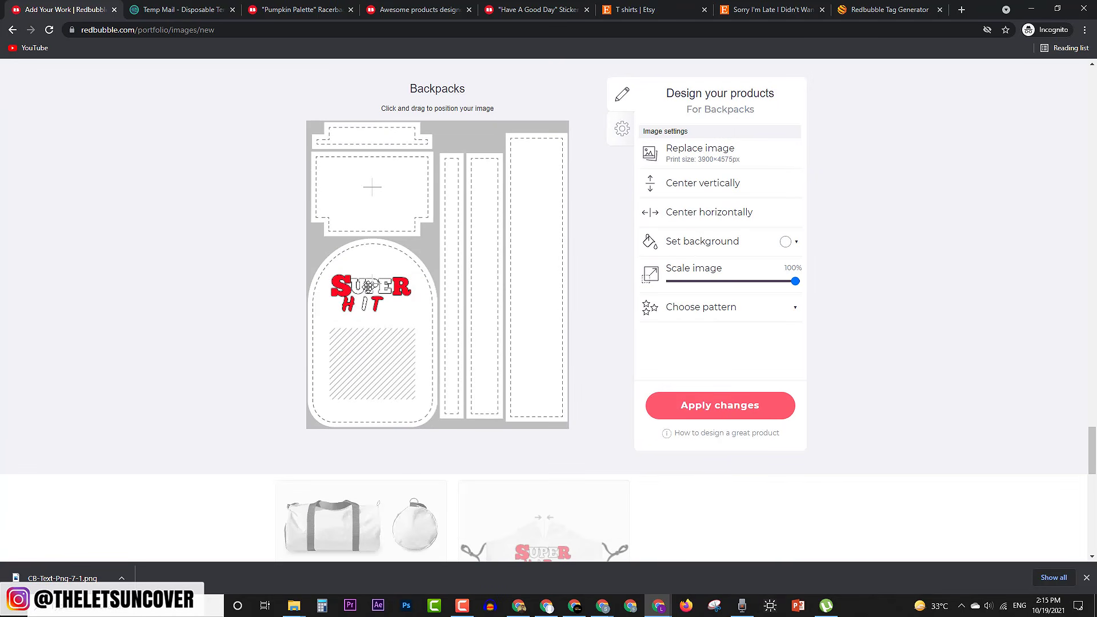
left_click_drag(368, 287, 373, 285)
left_click(721, 410)
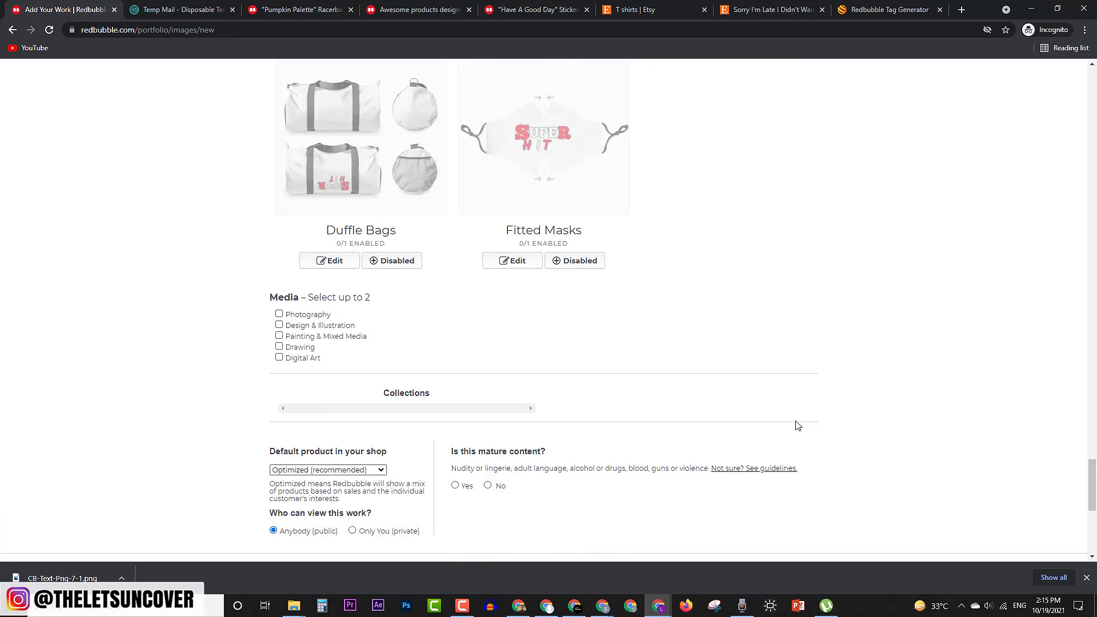
scroll(789, 400, "up", 5)
left_click(758, 324)
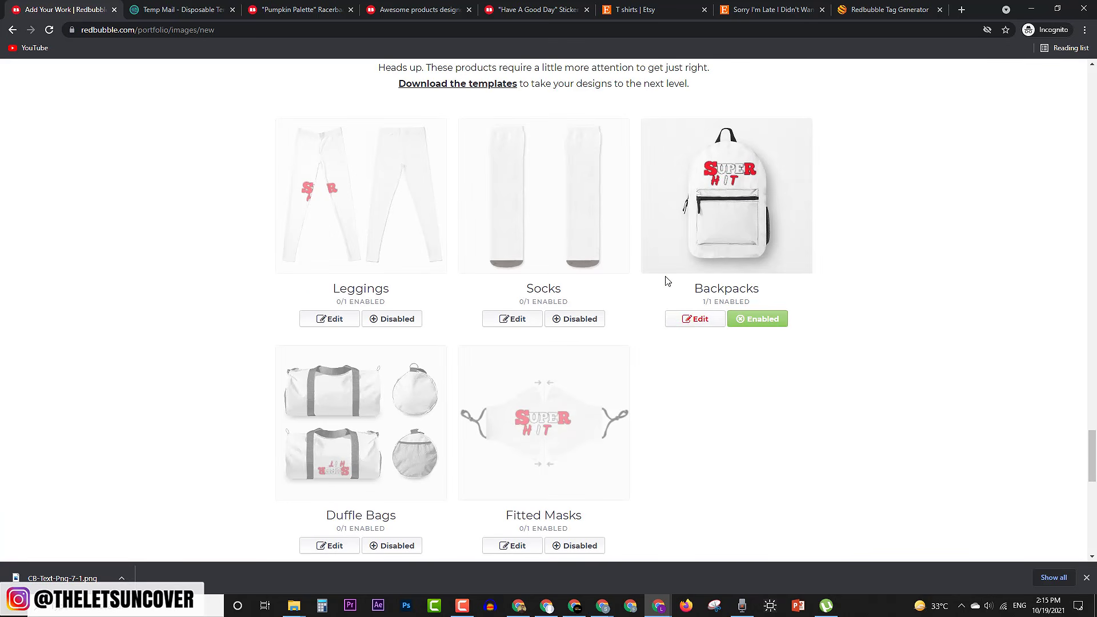
- Select Design & Illustration and Digital Art as the media types for the work
scroll(657, 343, "down", 4)
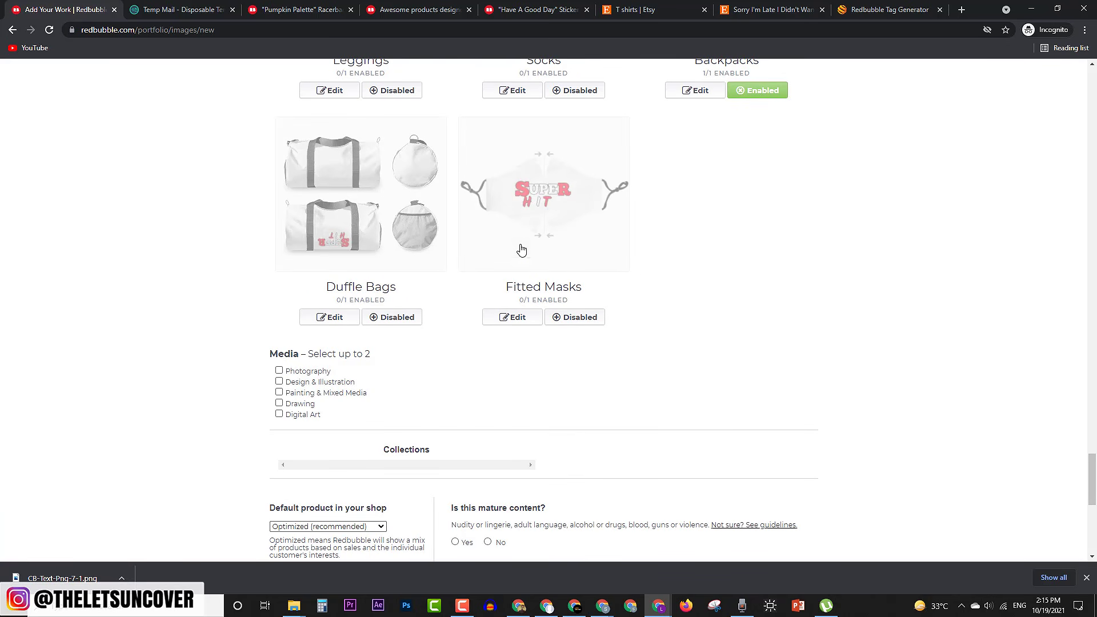
scroll(497, 303, "down", 3)
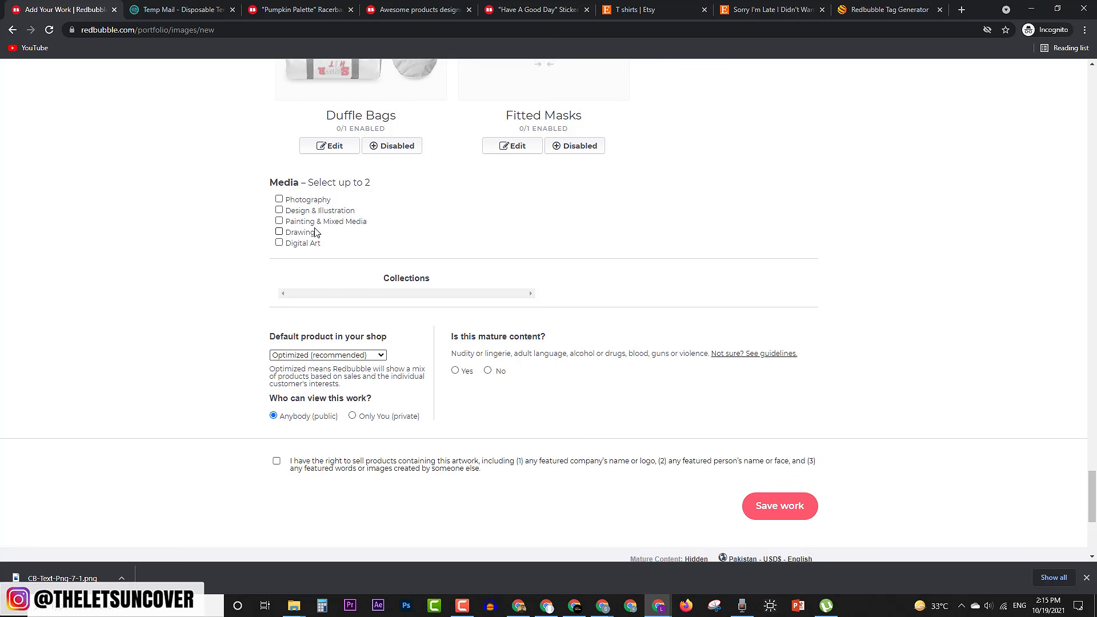
left_click(279, 212)
left_click(279, 243)
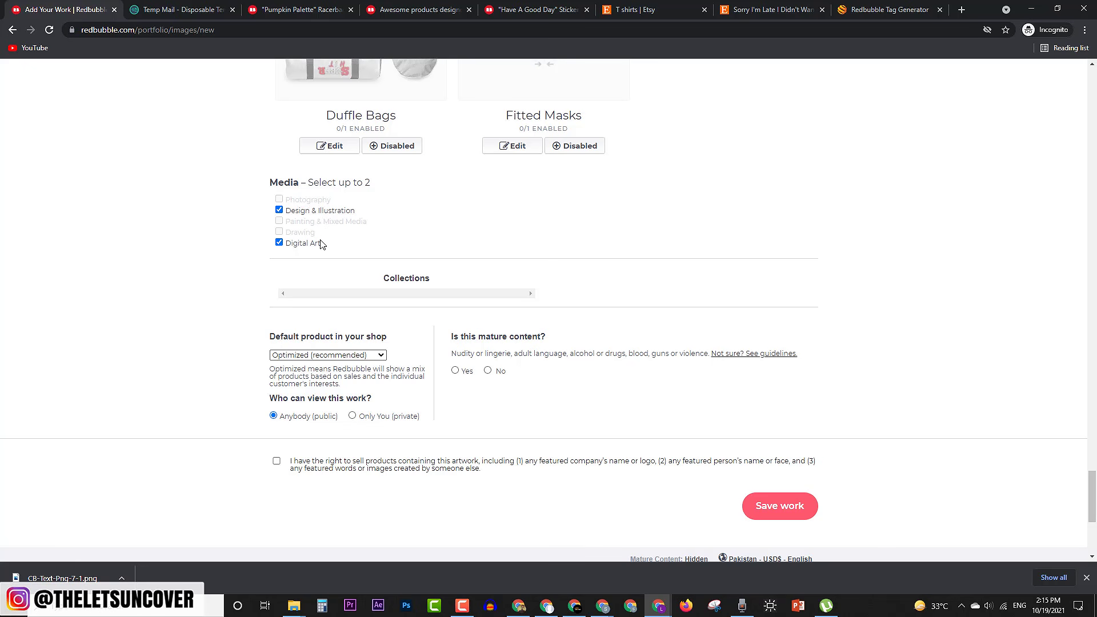
- Review the enabled products and set the default product in the shop to iPhone Case
scroll(316, 303, "down", 2)
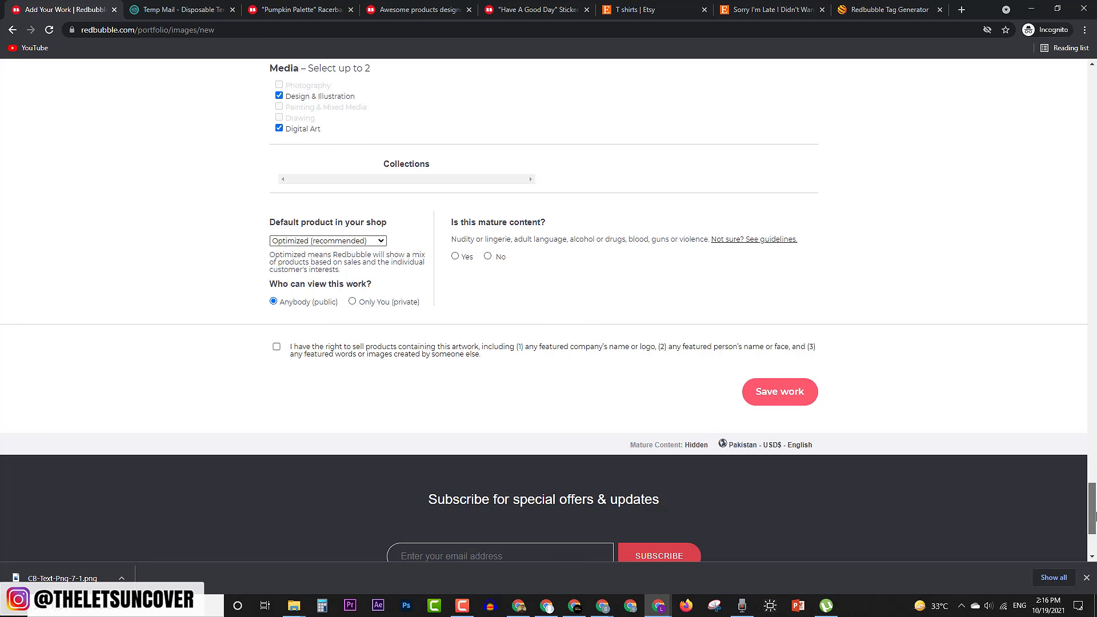
left_click_drag(1092, 505, 1095, 232)
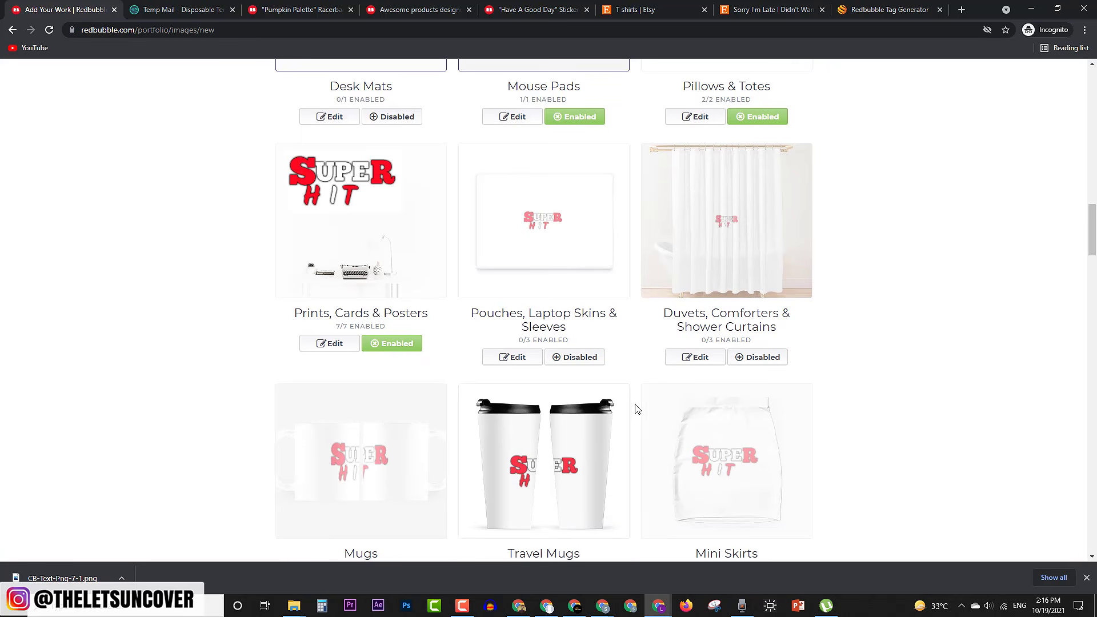
scroll(632, 404, "down", 4)
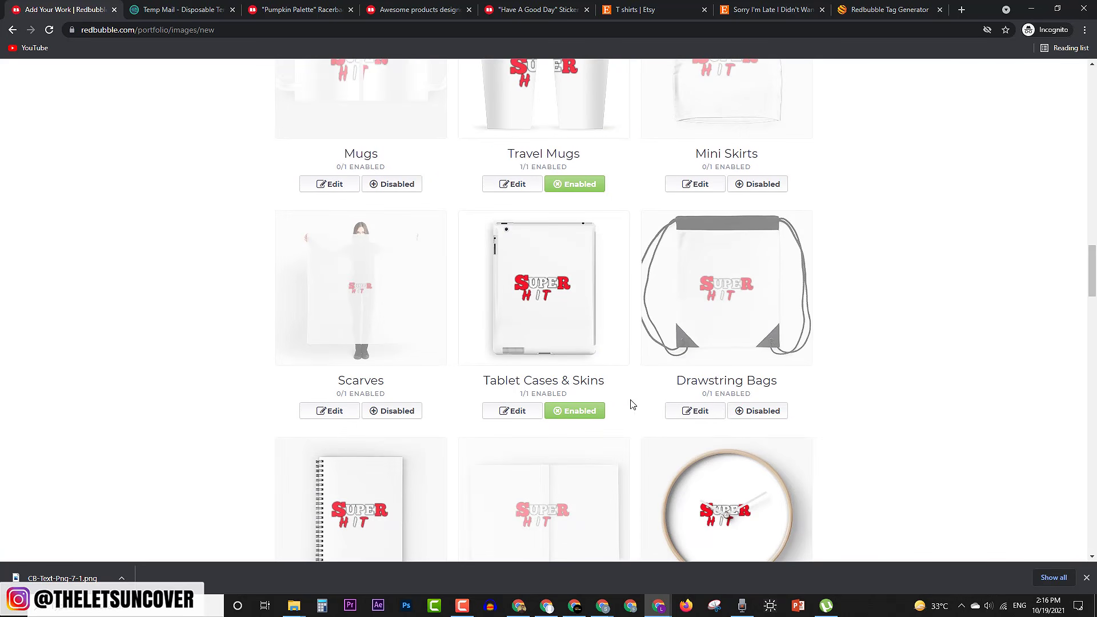
left_click_drag(1094, 266, 1085, 485)
scroll(350, 337, "up", 2)
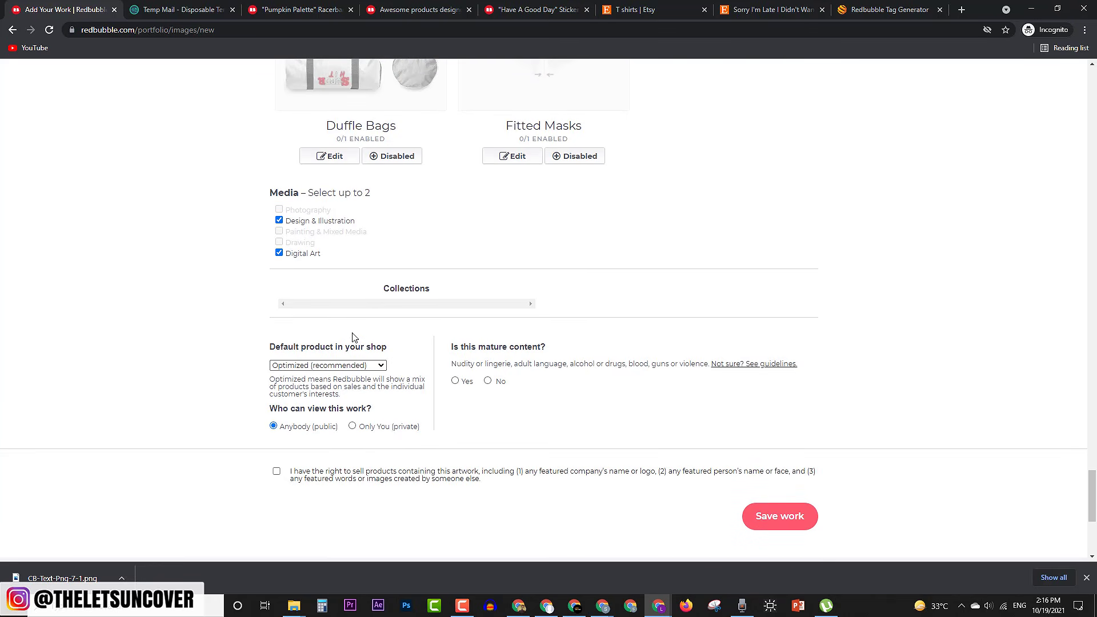
left_click(329, 369)
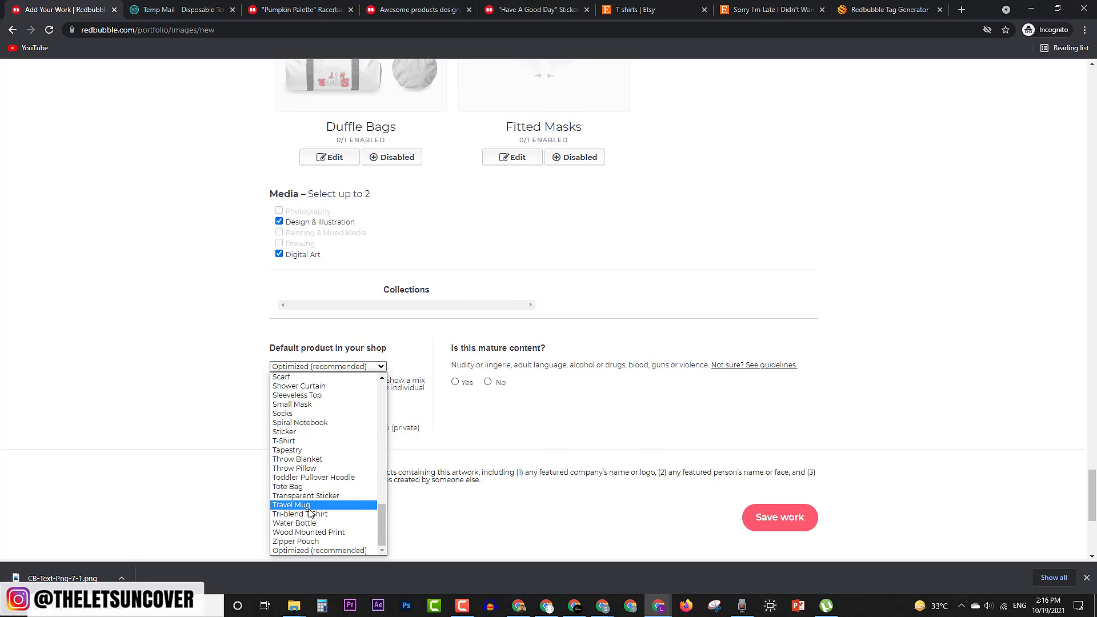
scroll(311, 514, "up", 10)
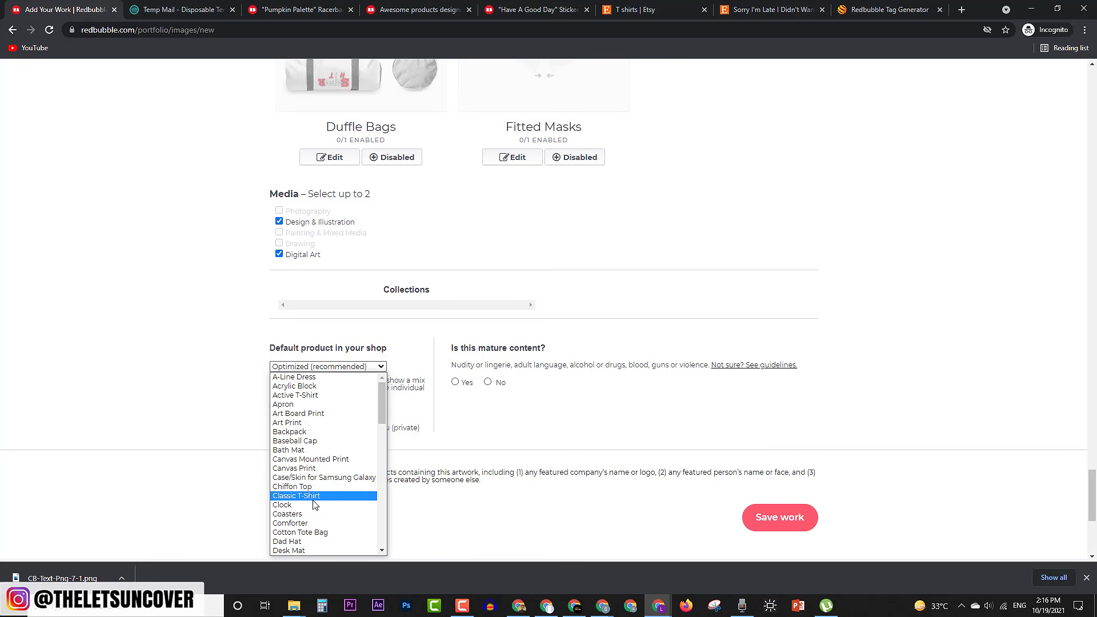
scroll(320, 491, "down", 12)
scroll(322, 484, "up", 8)
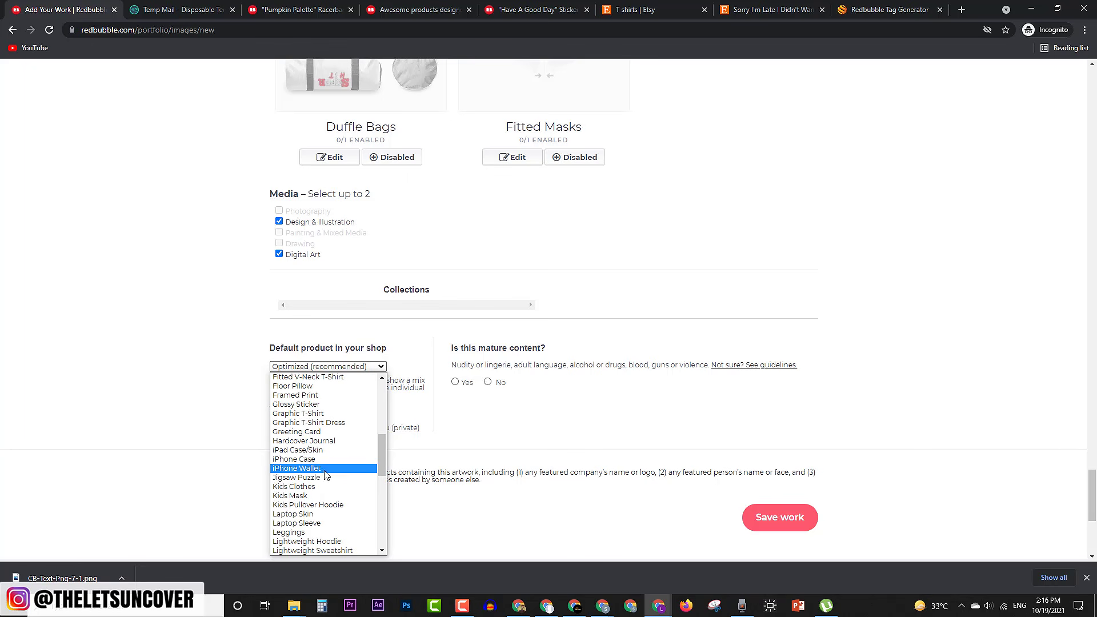
left_click(355, 459)
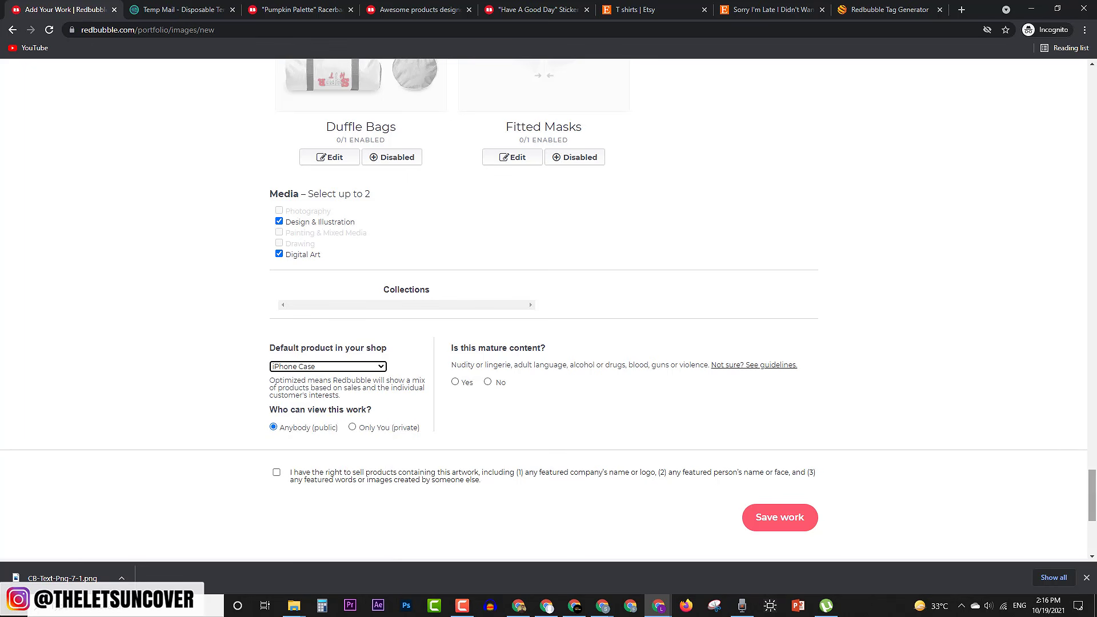
- Review the product list on the upload form and mark the work as not containing mature content
scroll(1095, 496, "down", 5)
left_click_drag(1094, 496, 1095, 154)
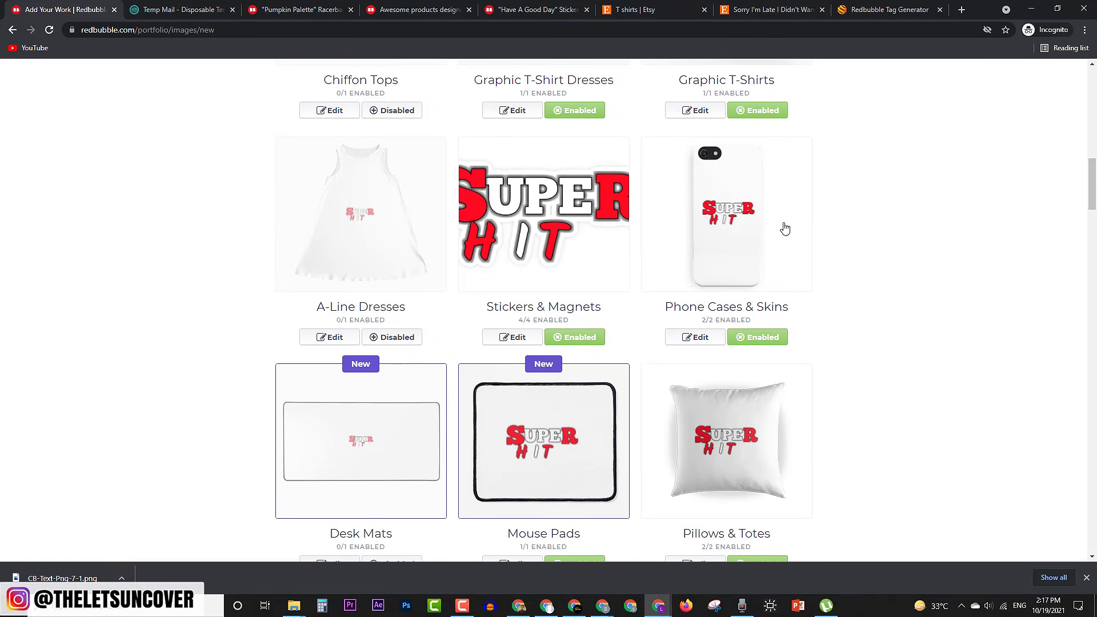
left_click_drag(1091, 194, 1090, 452)
scroll(641, 460, "down", 8)
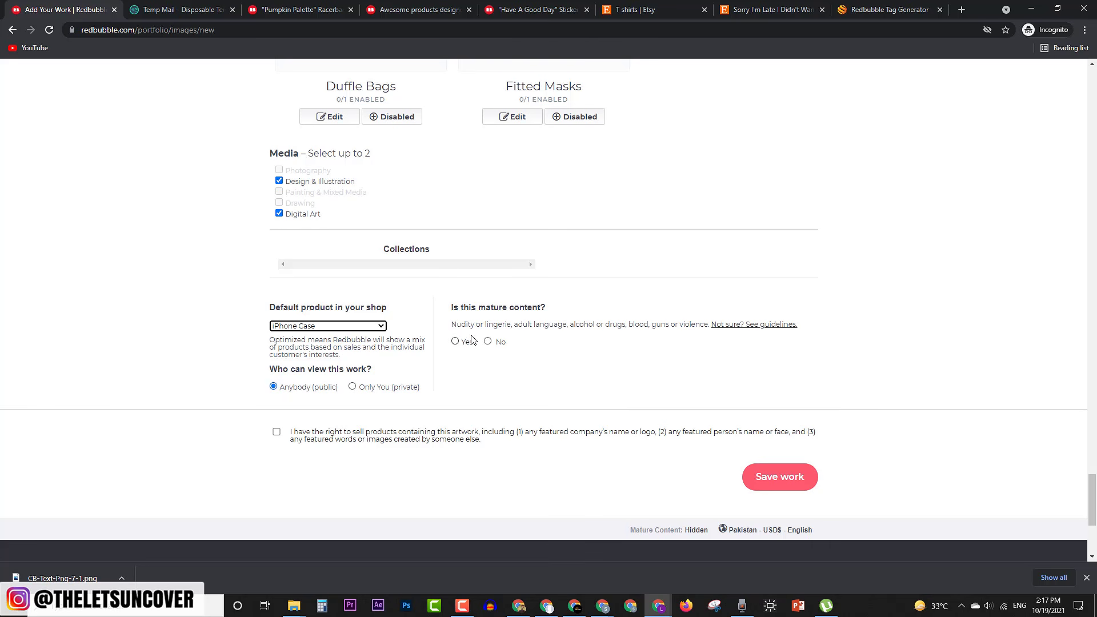
left_click(489, 341)
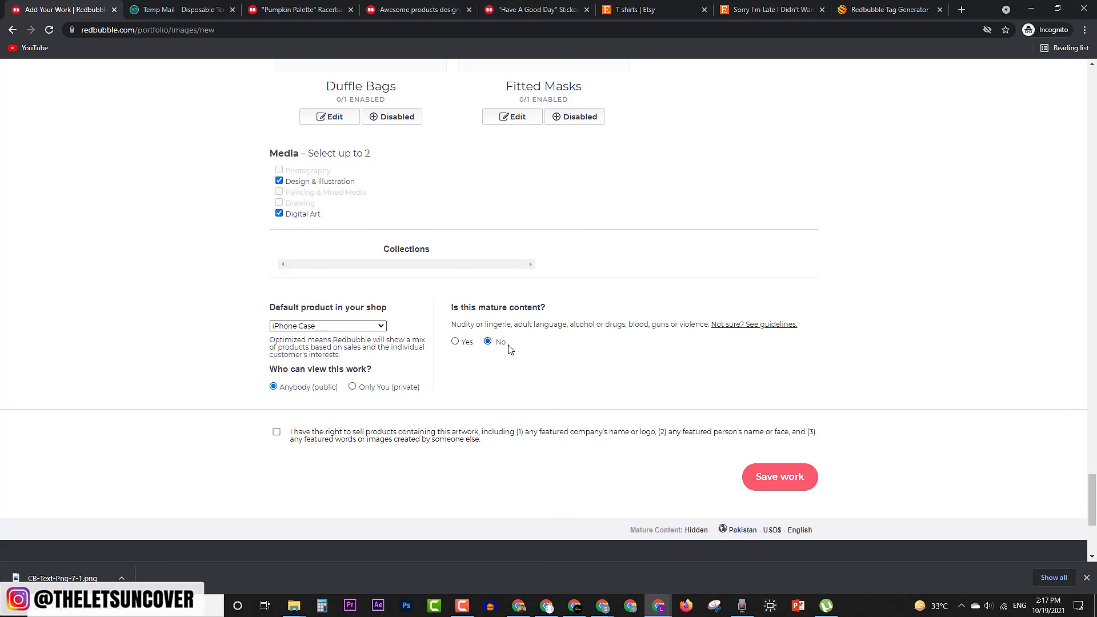
- Confirm the right to sell products containing this artwork and save the work
left_click(289, 437)
left_click(779, 477)
scroll(650, 438, "up", 3)
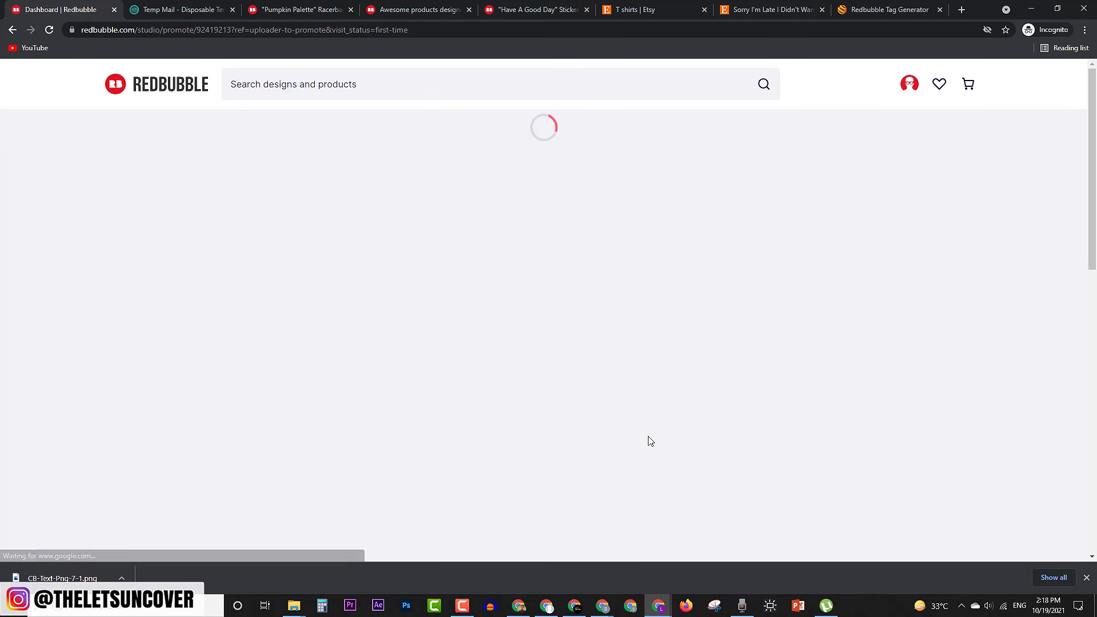
- Open the payment details page in a separate tab and look through the products on Super Hit's shop page
left_click(909, 84)
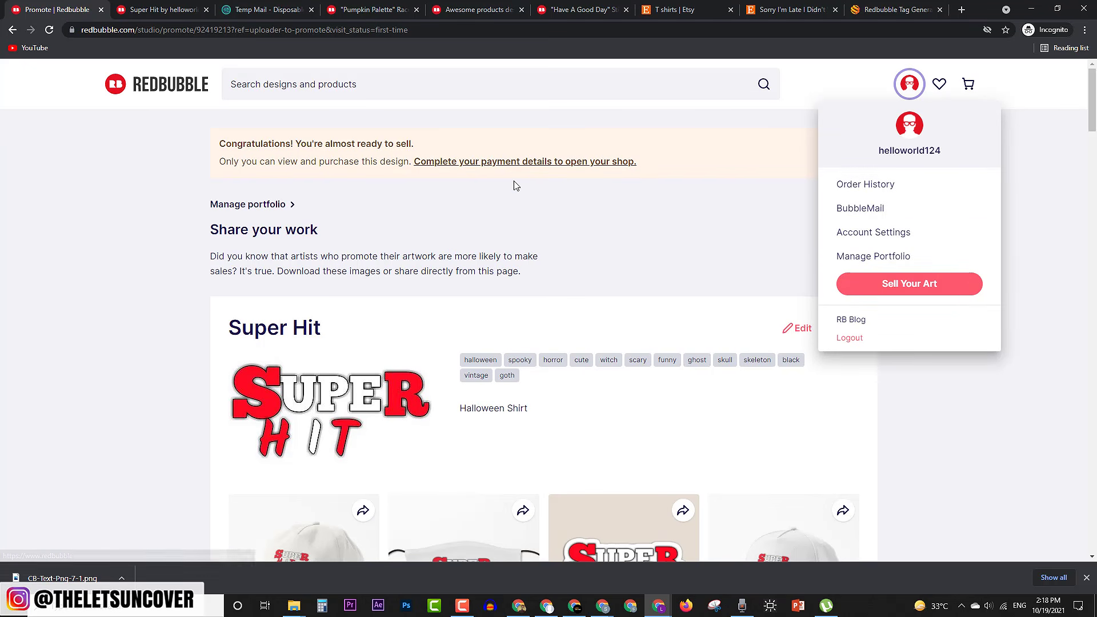
middle_click(502, 164)
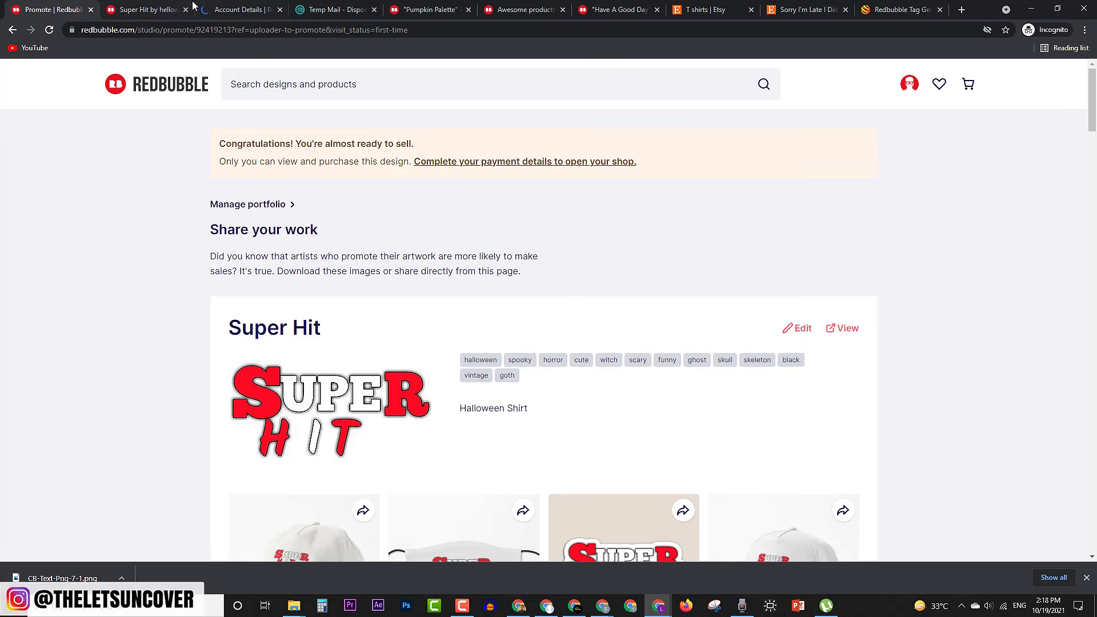
left_click(157, 4)
scroll(399, 393, "down", 7)
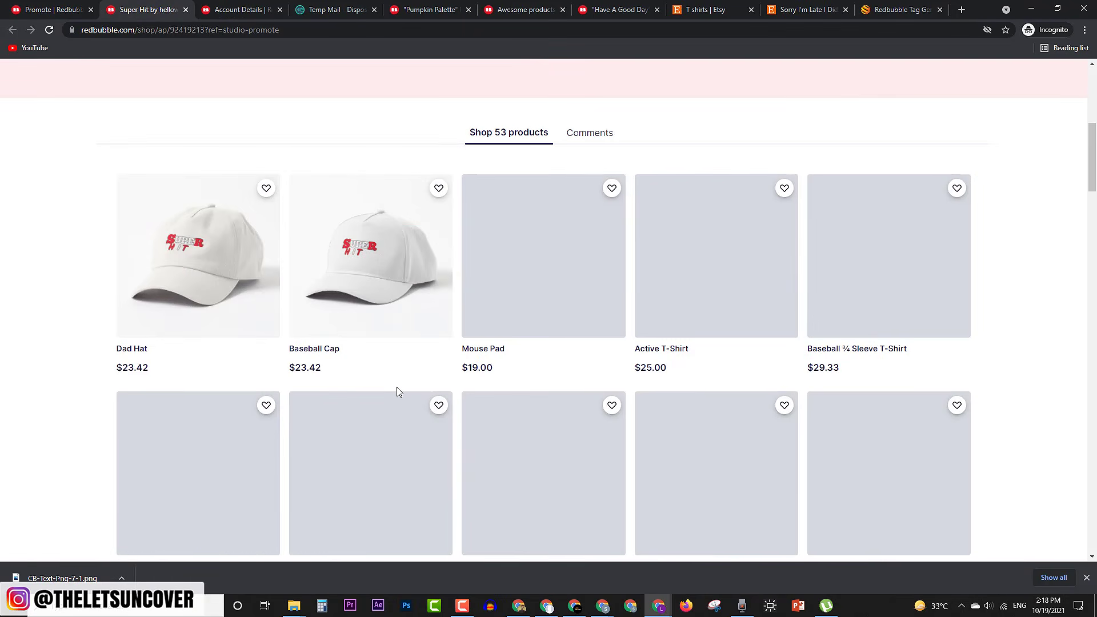
scroll(525, 385, "down", 12)
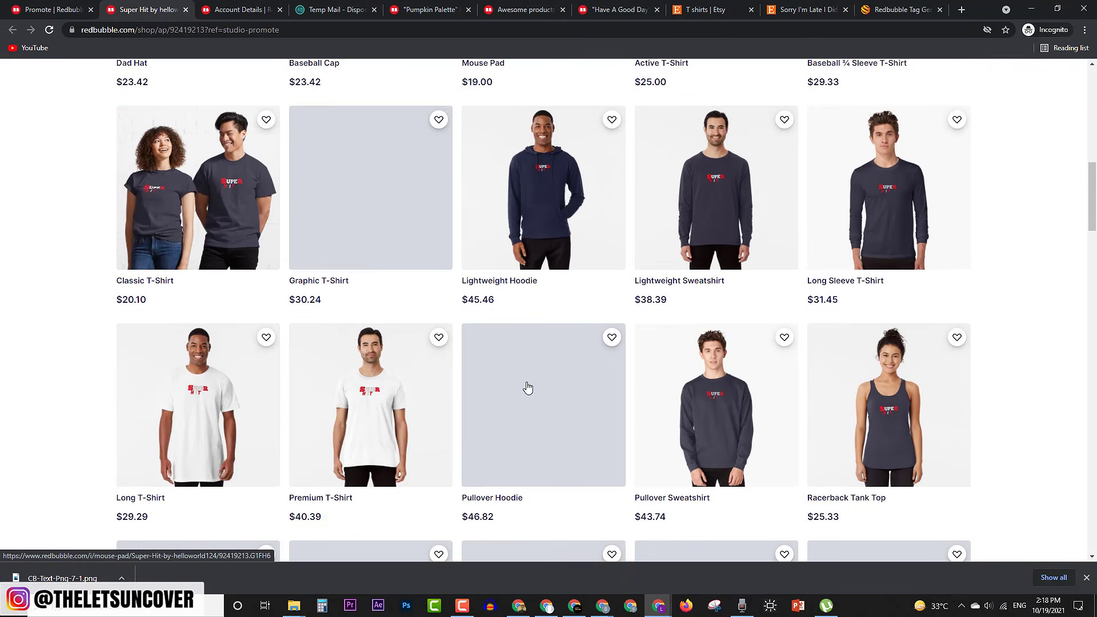
scroll(776, 426, "down", 13)
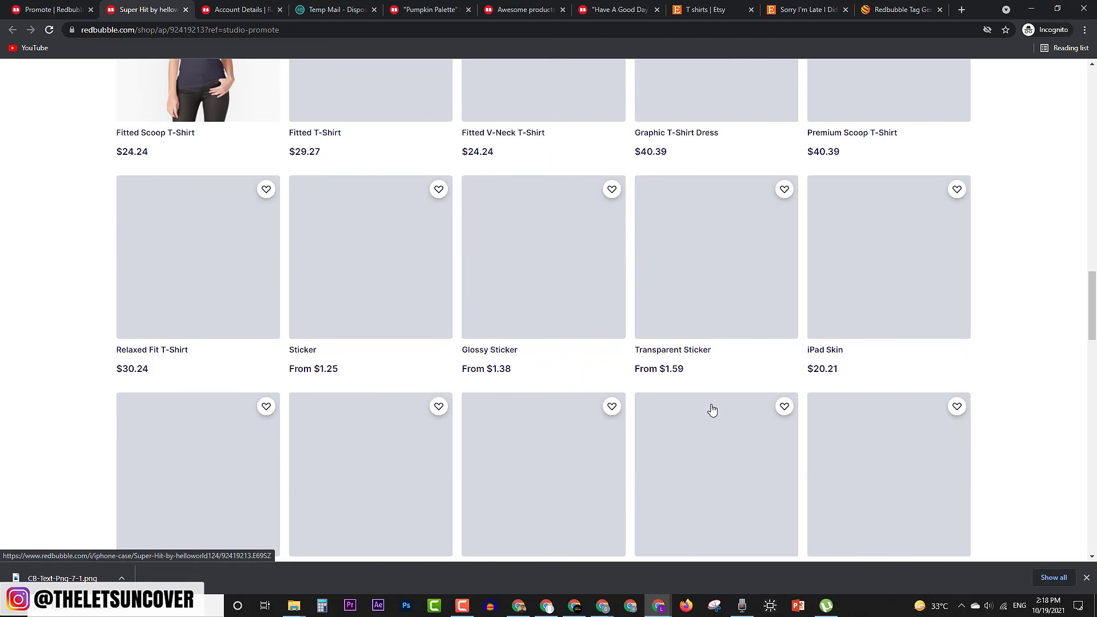
left_click_drag(1094, 302, 1096, 101)
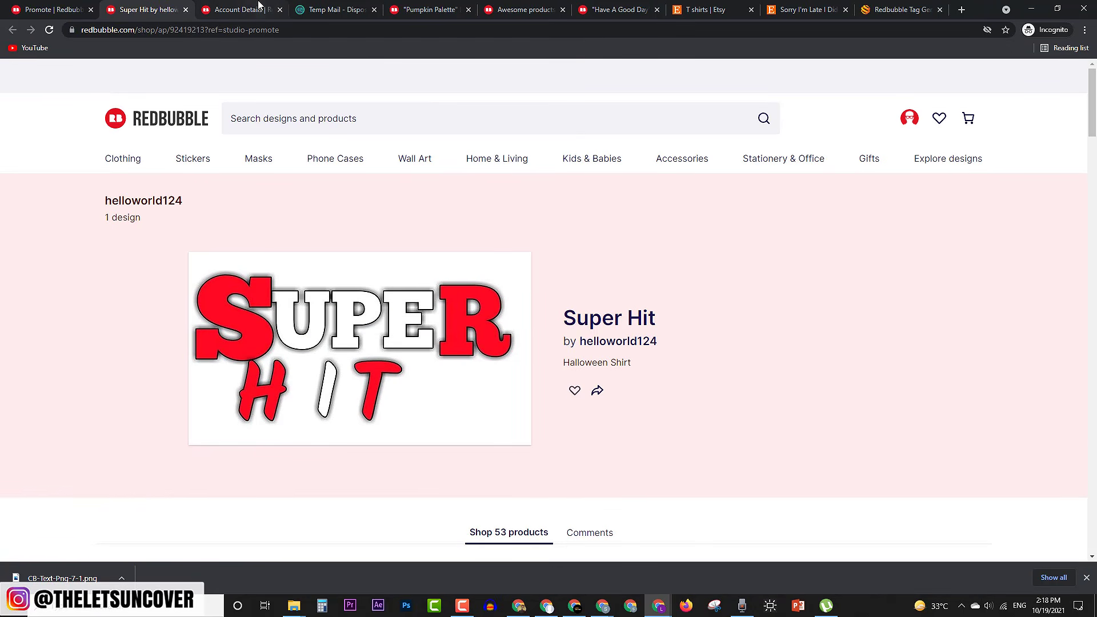
- Return to the Super Hit promotion page and open the account settings
left_click(52, 9)
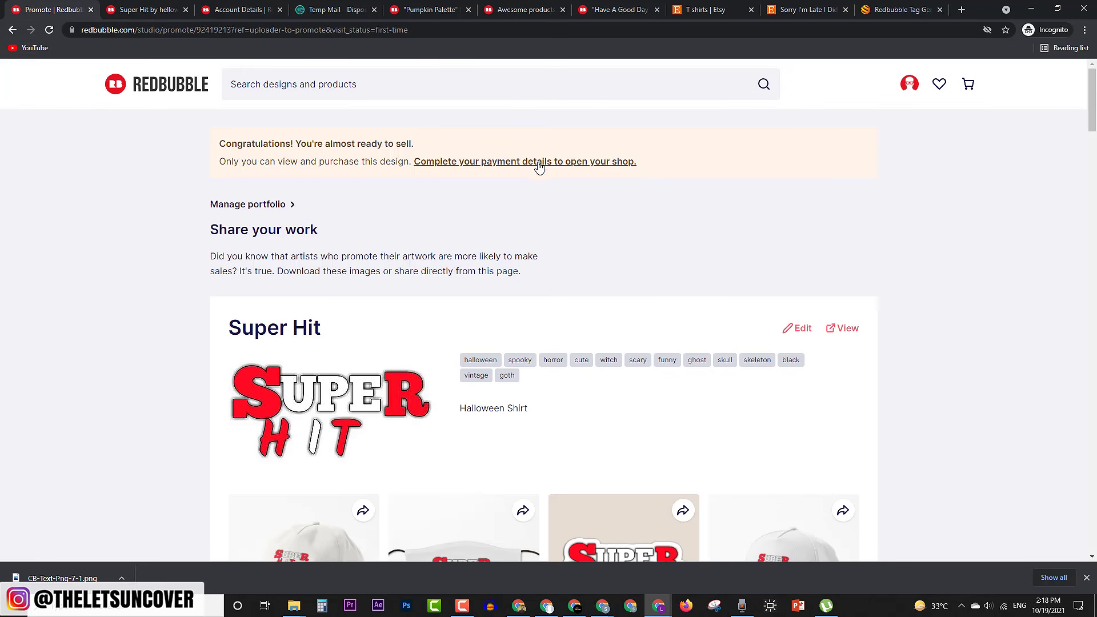
left_click(909, 84)
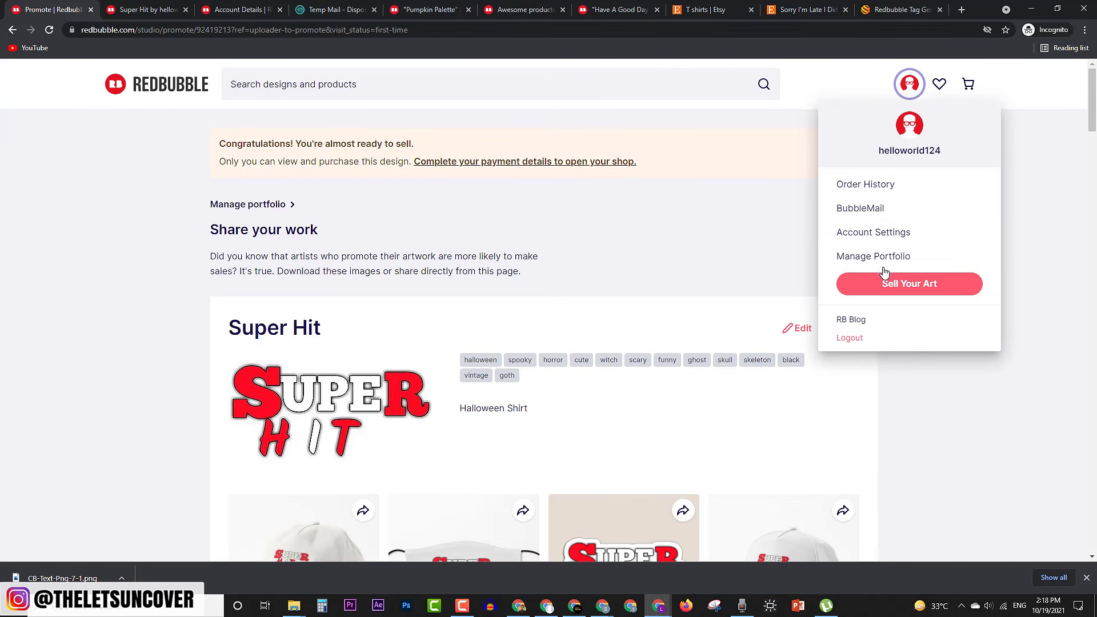
left_click(944, 237)
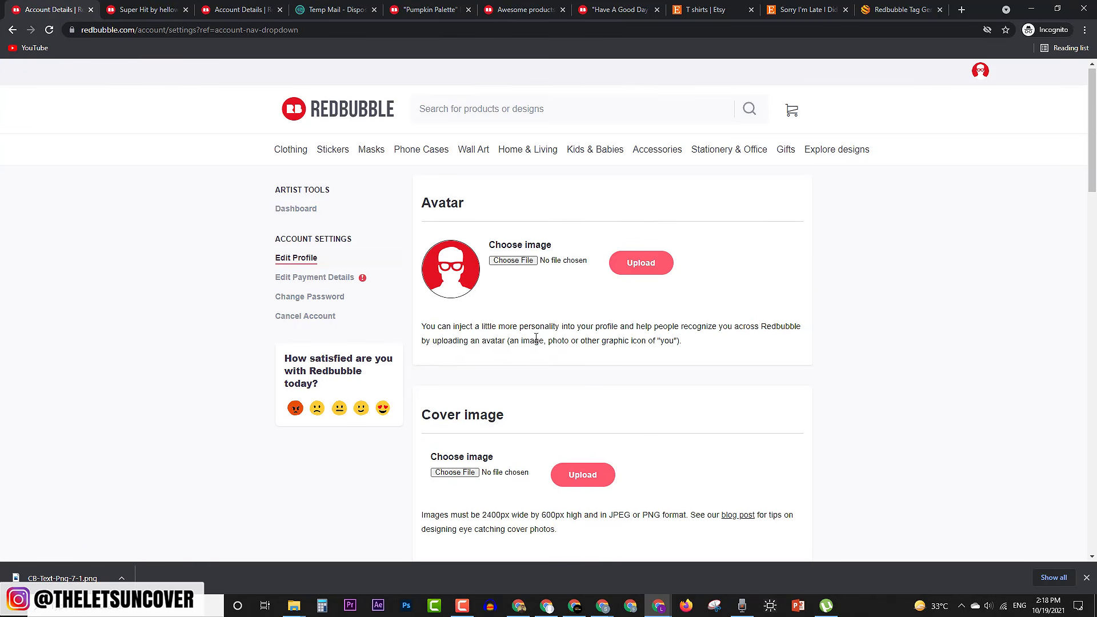
- Look through the account settings, from the avatar and profile sections down to notifications, copyright, off-site marketing and image settings
scroll(461, 243, "down", 4)
scroll(532, 307, "down", 4)
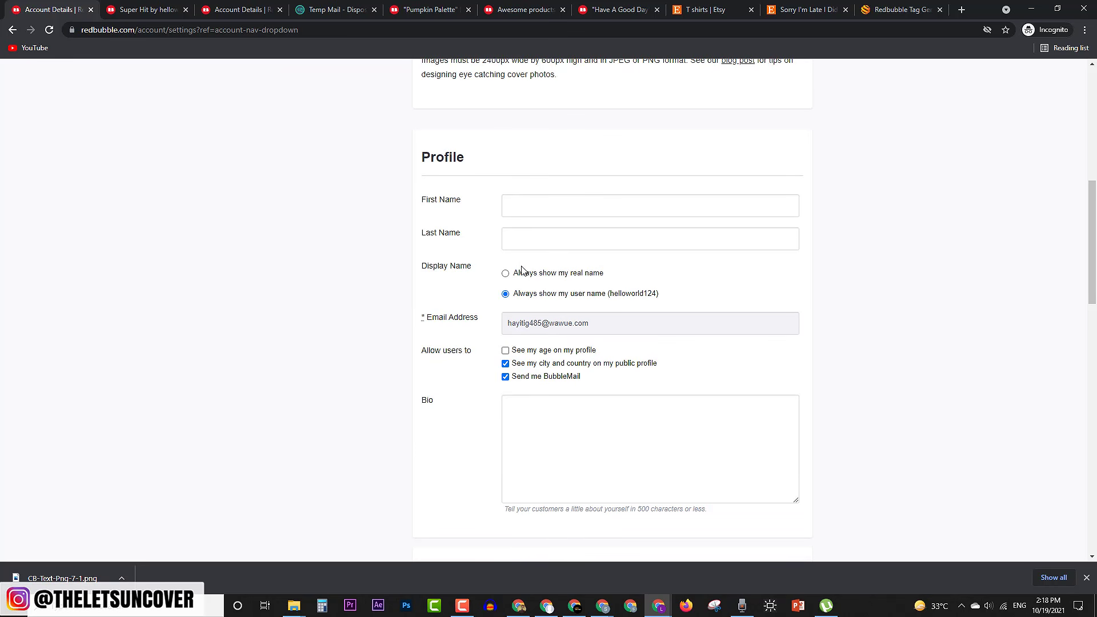
scroll(522, 270, "down", 3)
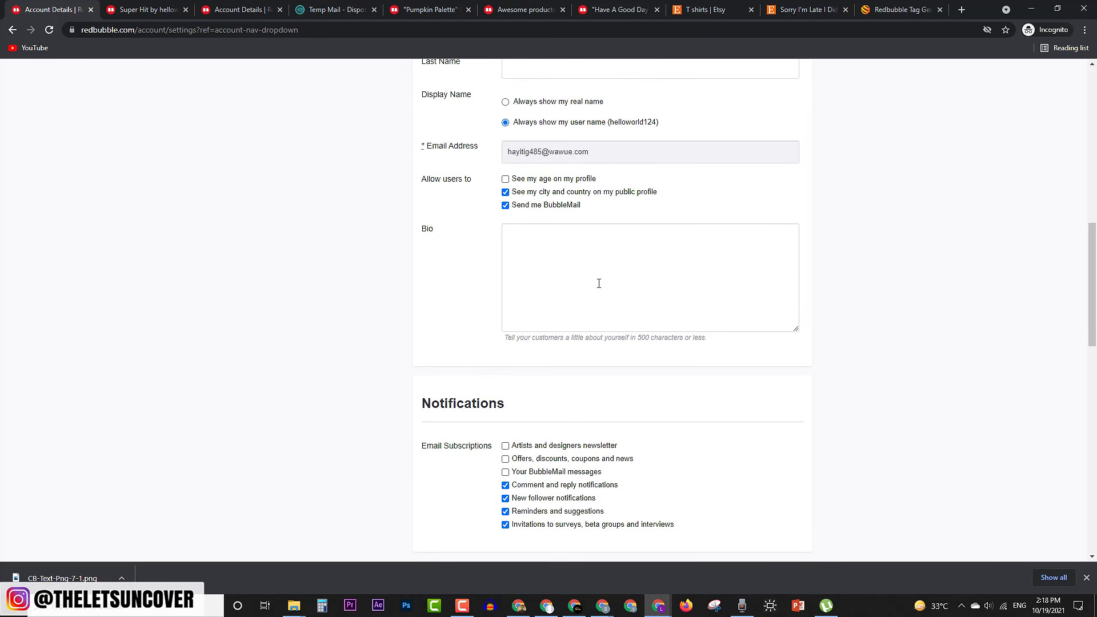
scroll(599, 284, "down", 2)
scroll(539, 383, "down", 3)
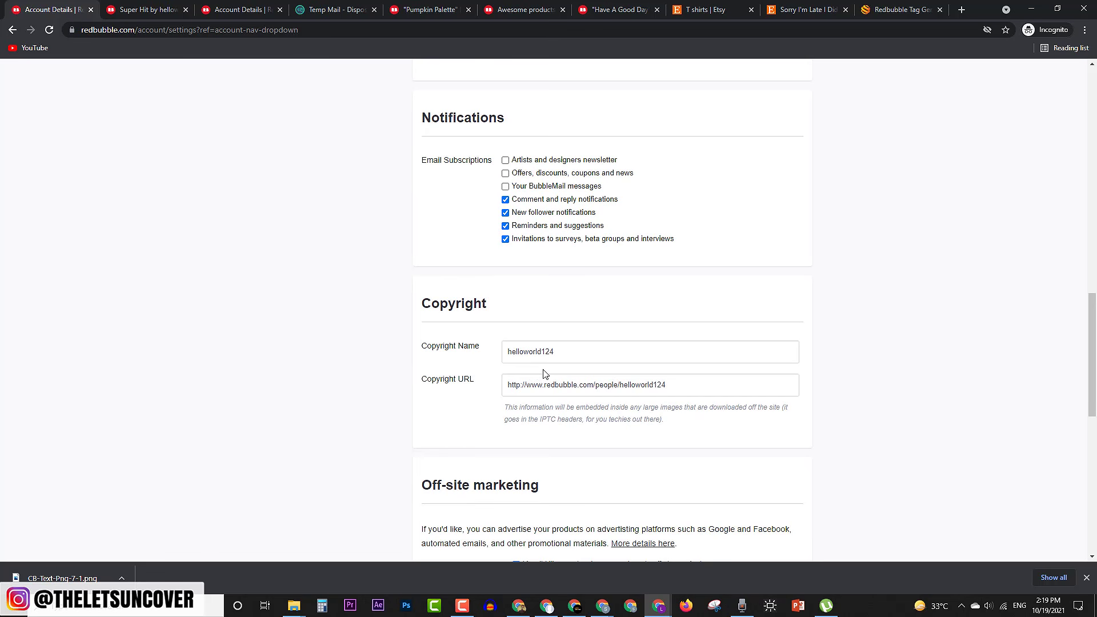
scroll(543, 374, "down", 5)
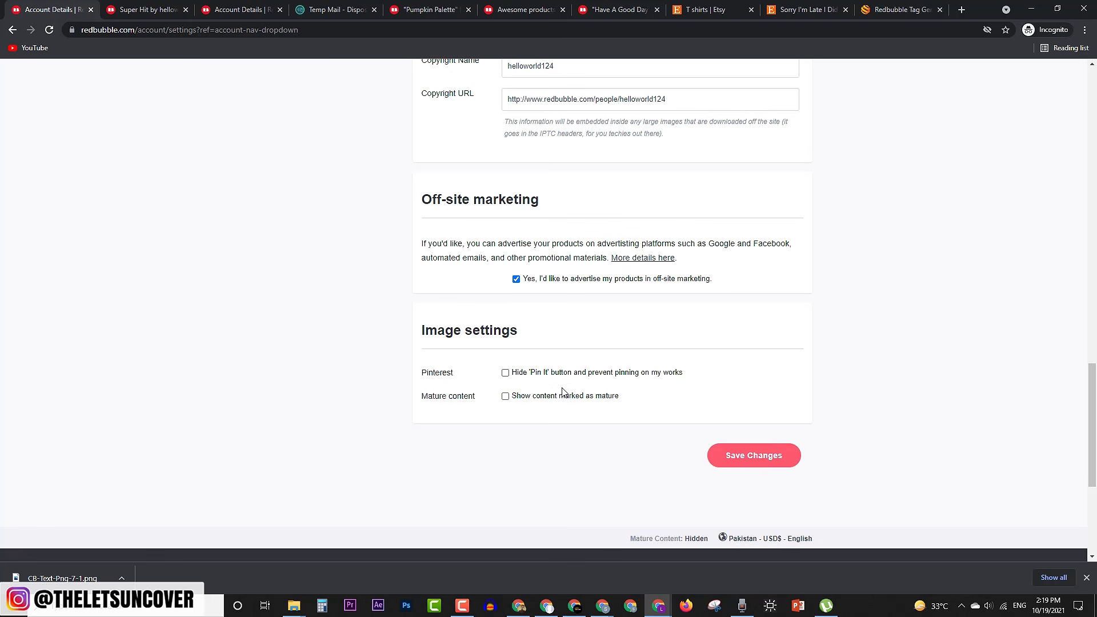
scroll(567, 398, "up", 5)
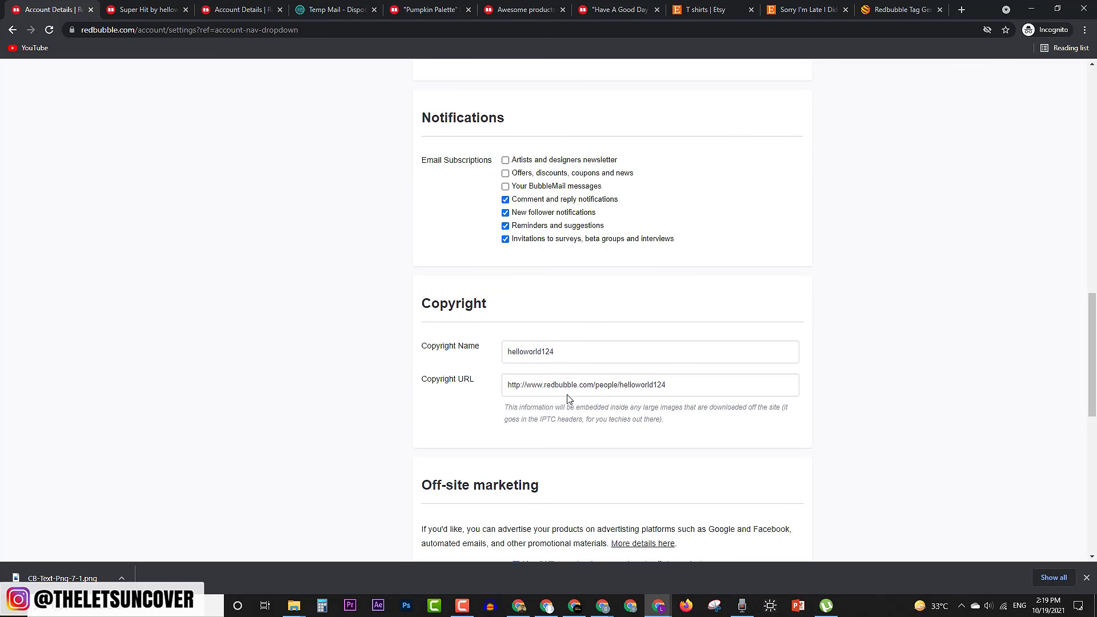
scroll(566, 397, "up", 15)
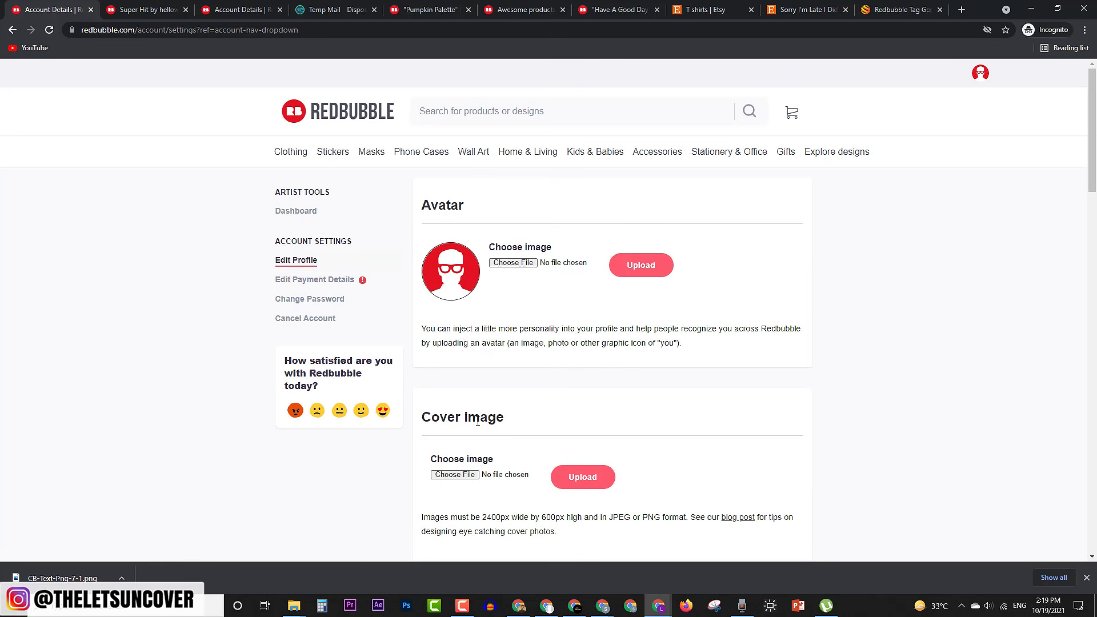
- Examine the cover image requirements, the profile's name and display options, and the remaining account settings down to Image settings
scroll(1084, 191, "down", 4)
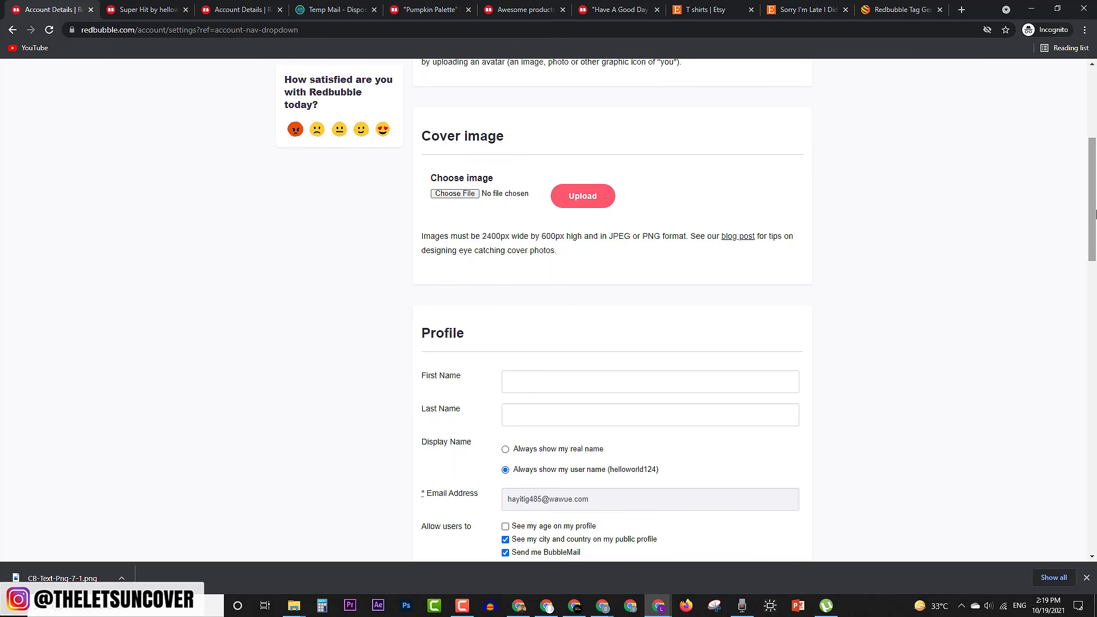
left_click_drag(1092, 216, 1092, 273)
left_click(558, 183)
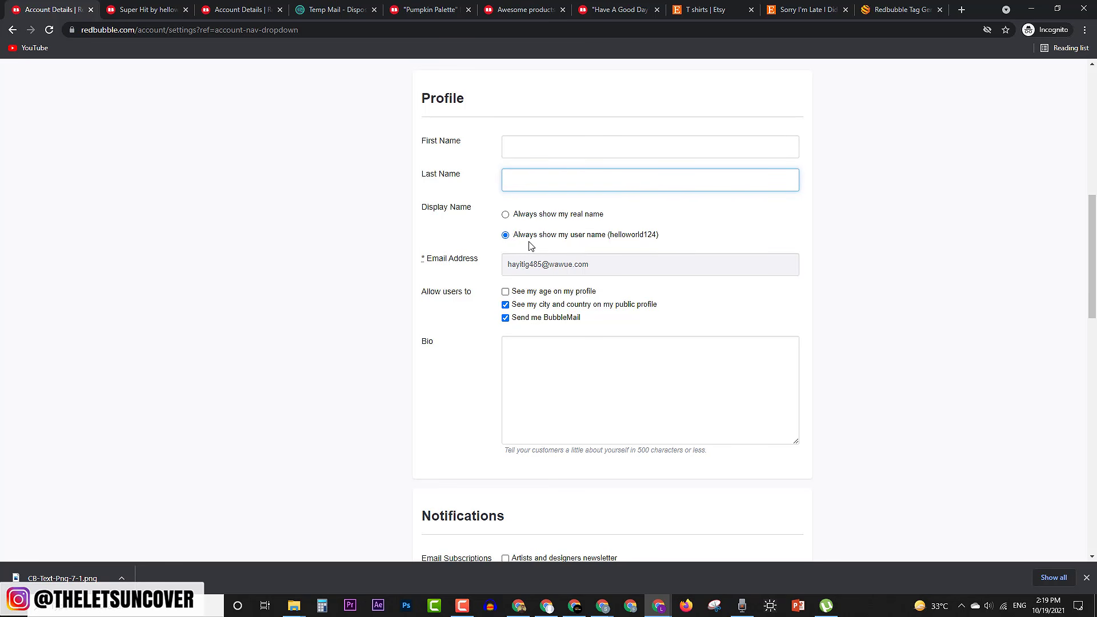
double_click(623, 236)
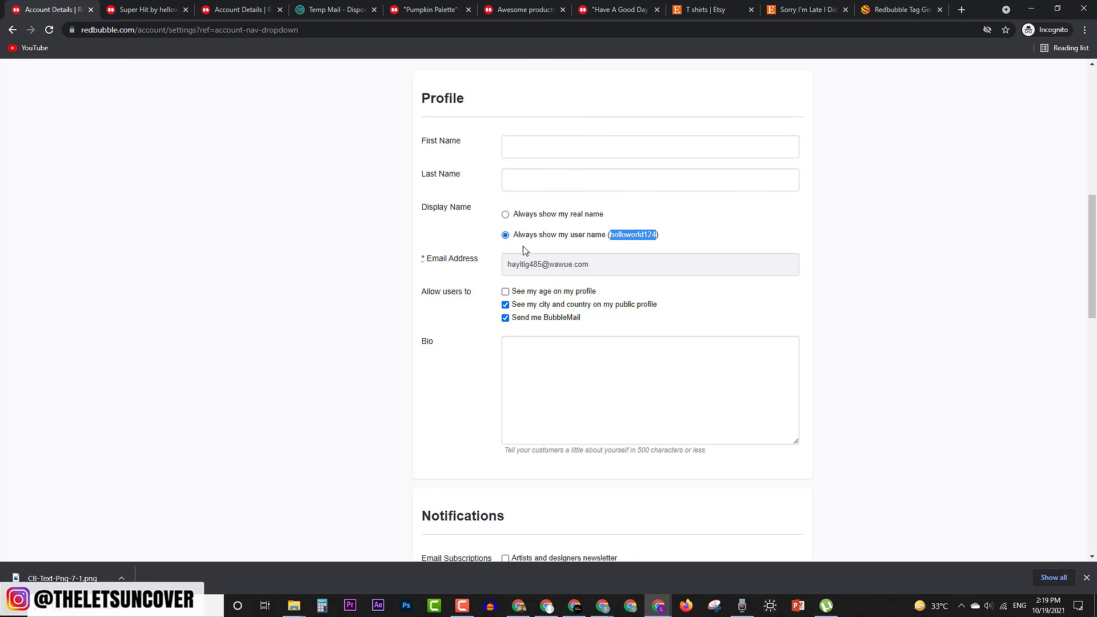
scroll(630, 348, "down", 3)
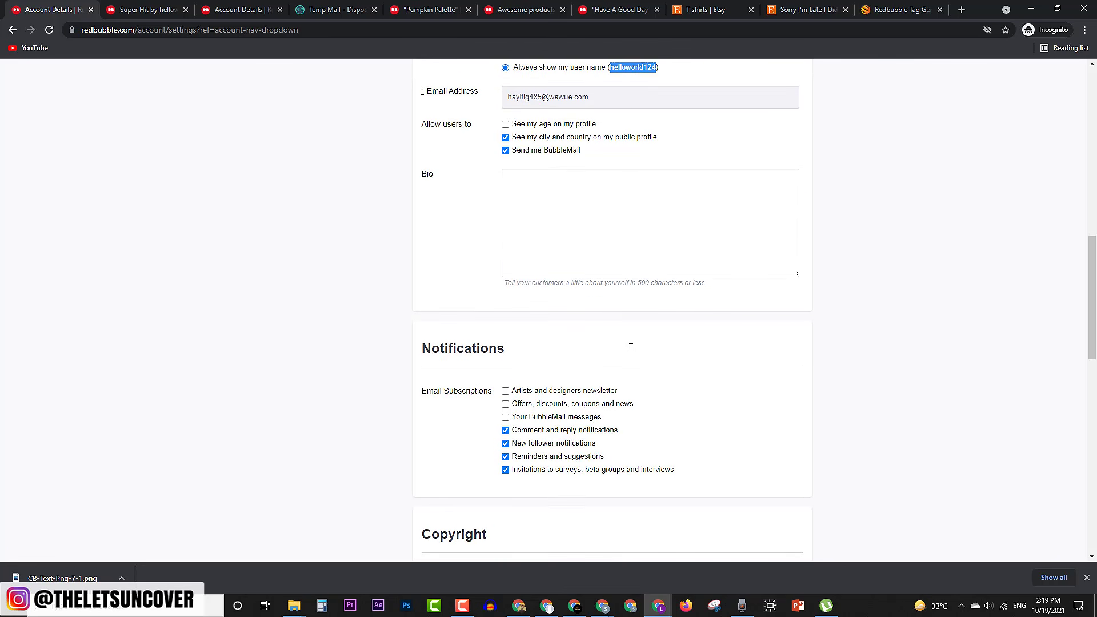
scroll(526, 407, "down", 6)
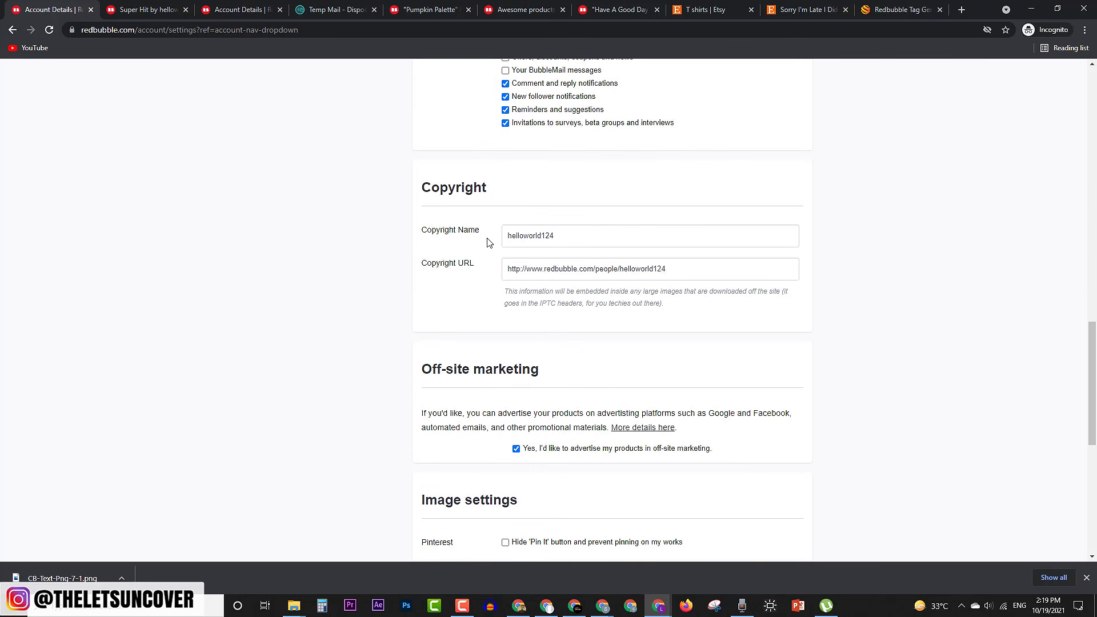
scroll(482, 343, "down", 3)
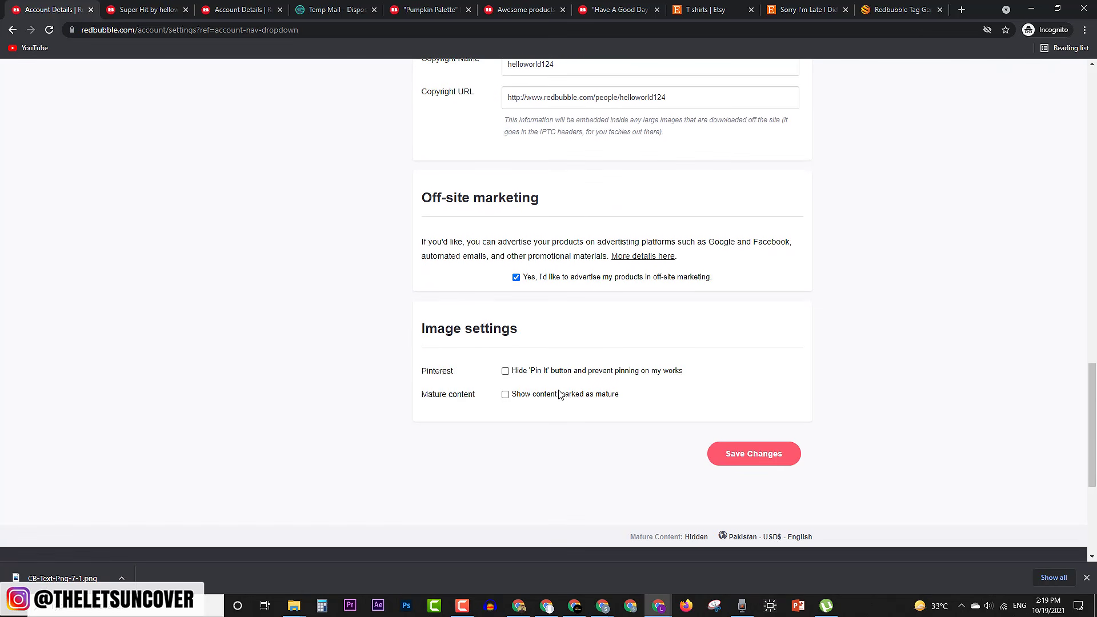
- Try the Pinterest option that hides the 'Pin It' button and prevents pinning on the works
left_click(505, 372)
left_click(505, 372)
left_click(504, 371)
left_click(507, 369)
left_click(506, 372)
- Open the account's payment details, check the personal details fields, and resend the email address confirmation
scroll(879, 465, "up", 15)
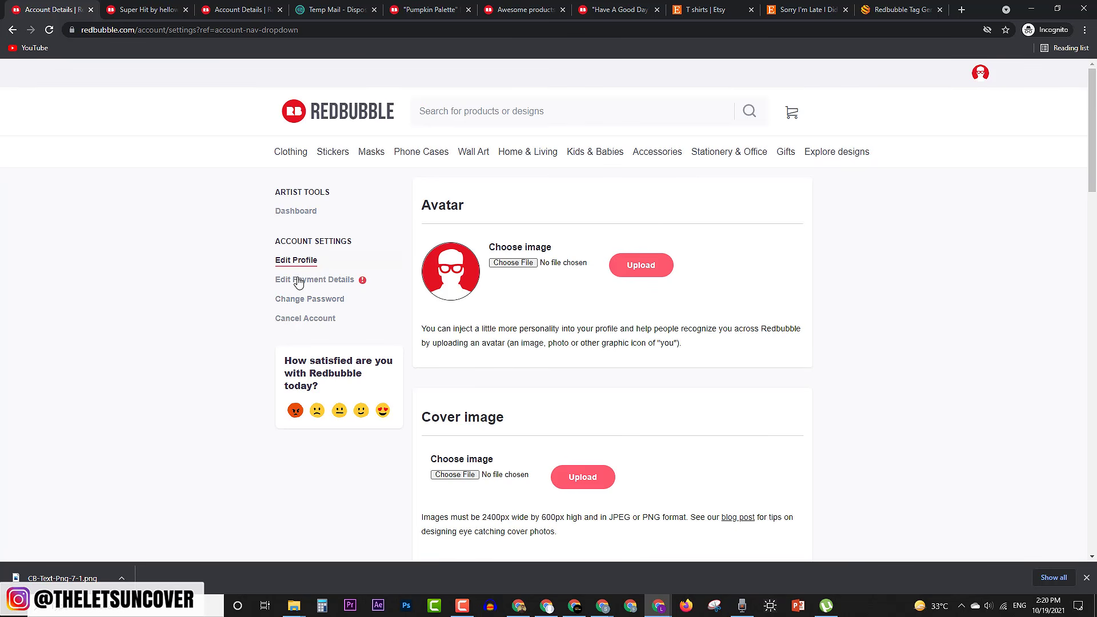
left_click(302, 286)
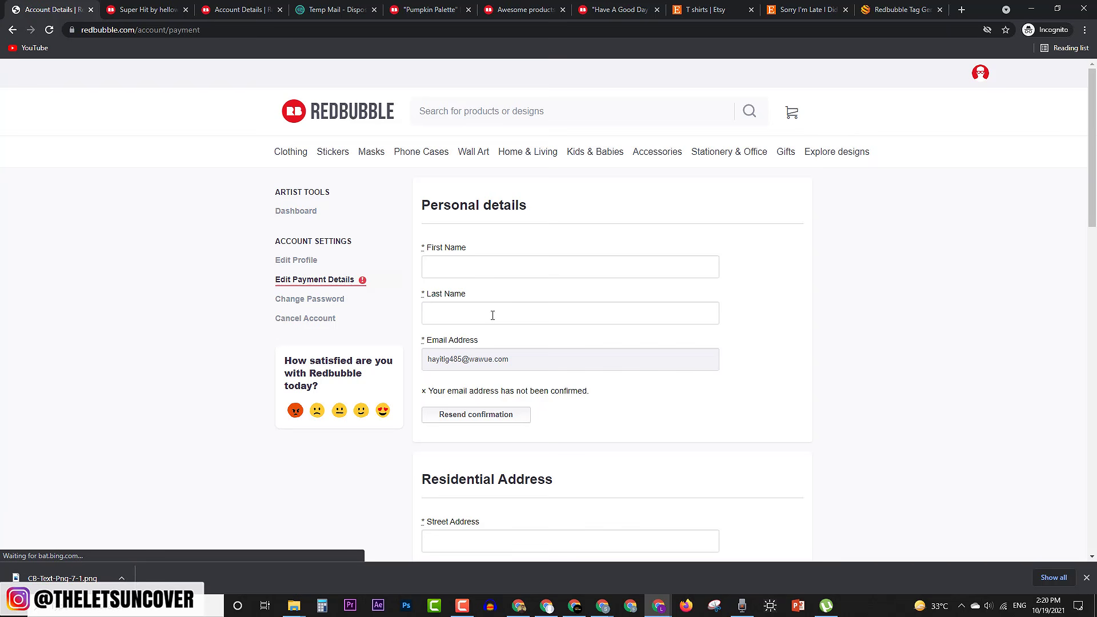
left_click(475, 268)
left_click(469, 310)
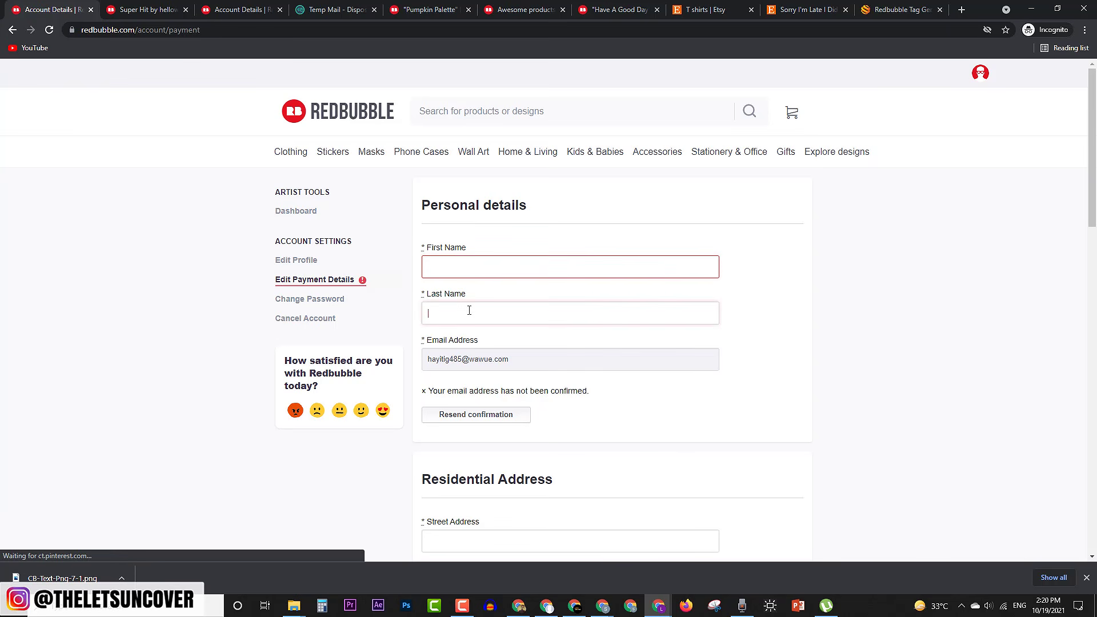
scroll(457, 420, "down", 2)
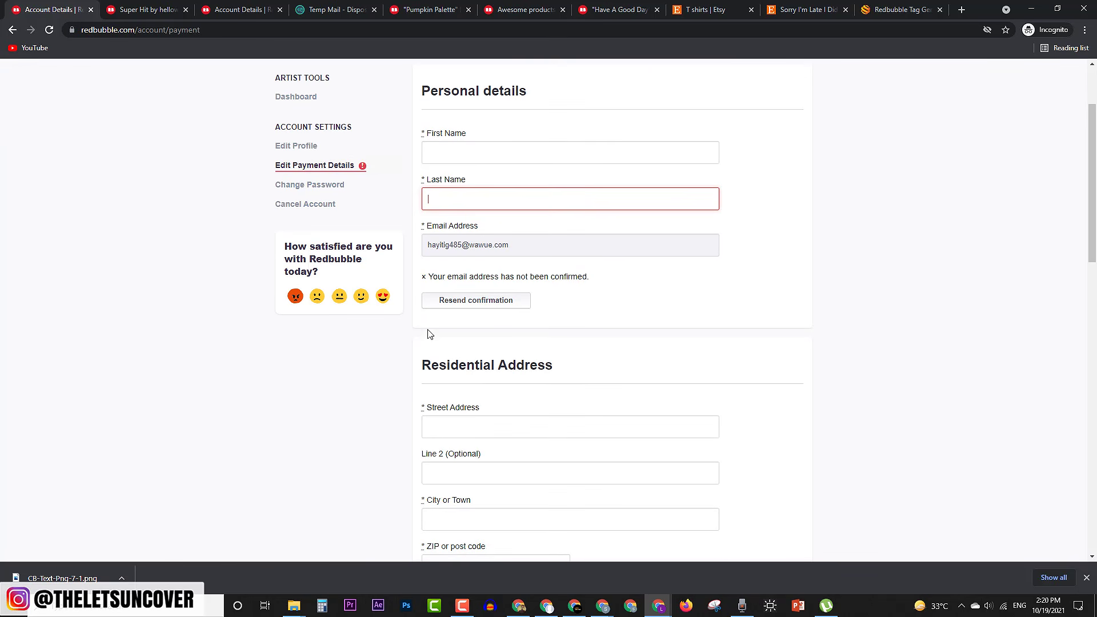
left_click(479, 300)
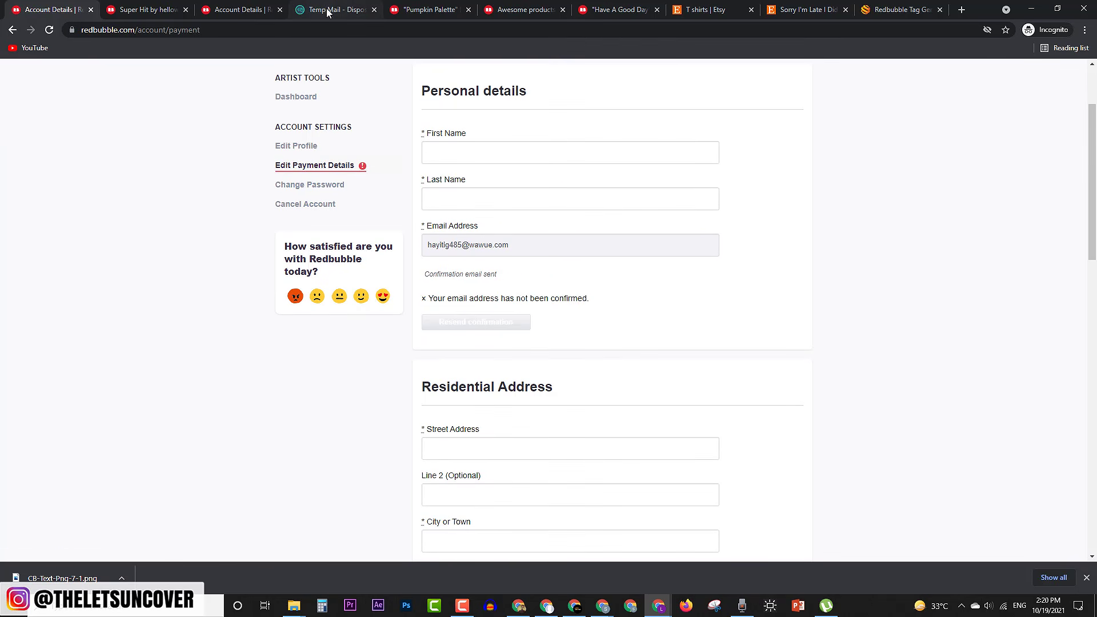
left_click_drag(347, 4, 150, 9)
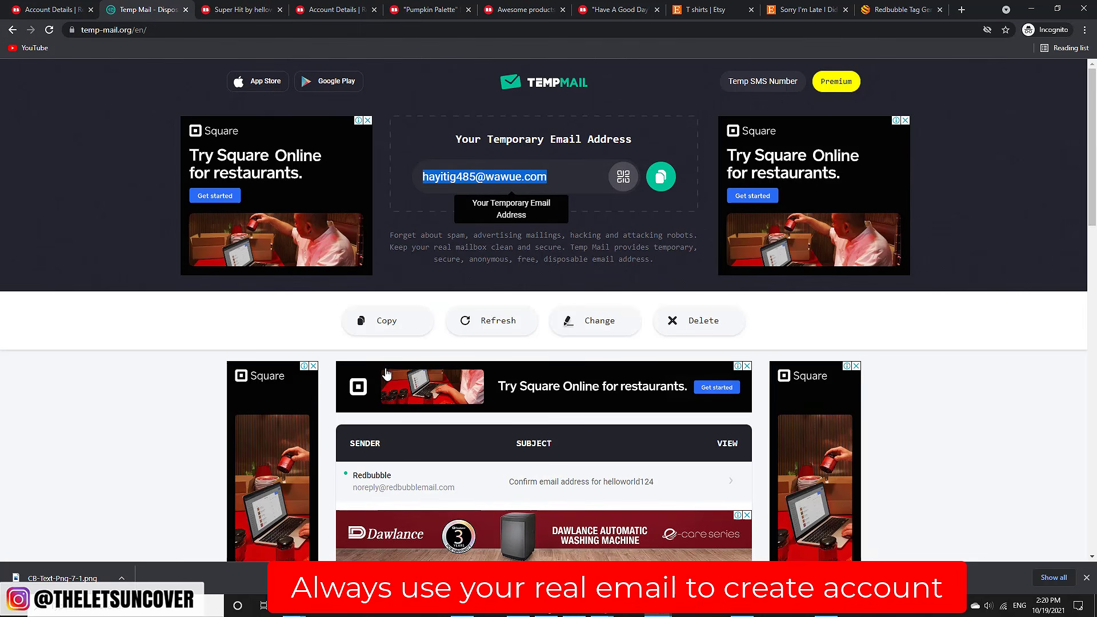
scroll(511, 405, "down", 6)
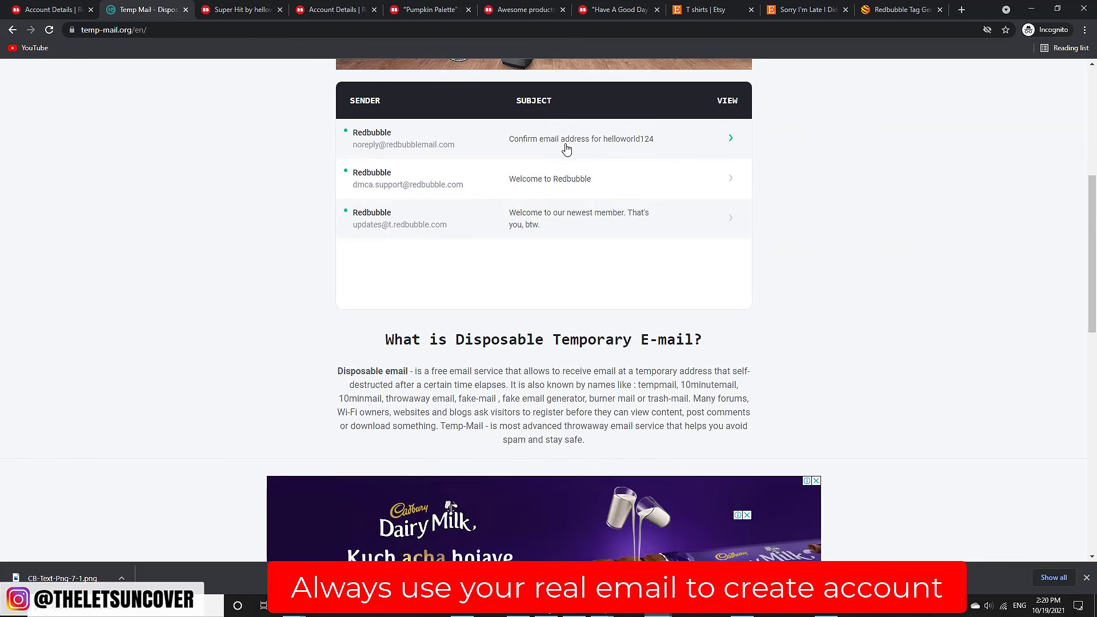
left_click(627, 147)
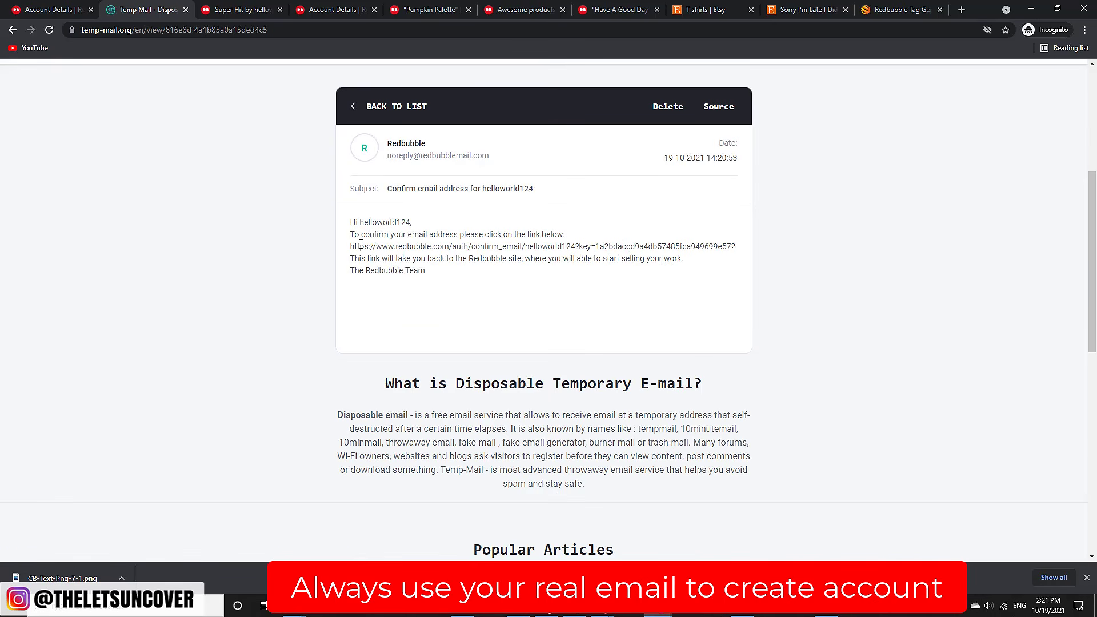
- Select the full confirmation link in the Redbubble message and open it to confirm the account's email address
left_click_drag(350, 245, 398, 297)
left_click(369, 300)
left_click(735, 298, "shift")
right_click(721, 300)
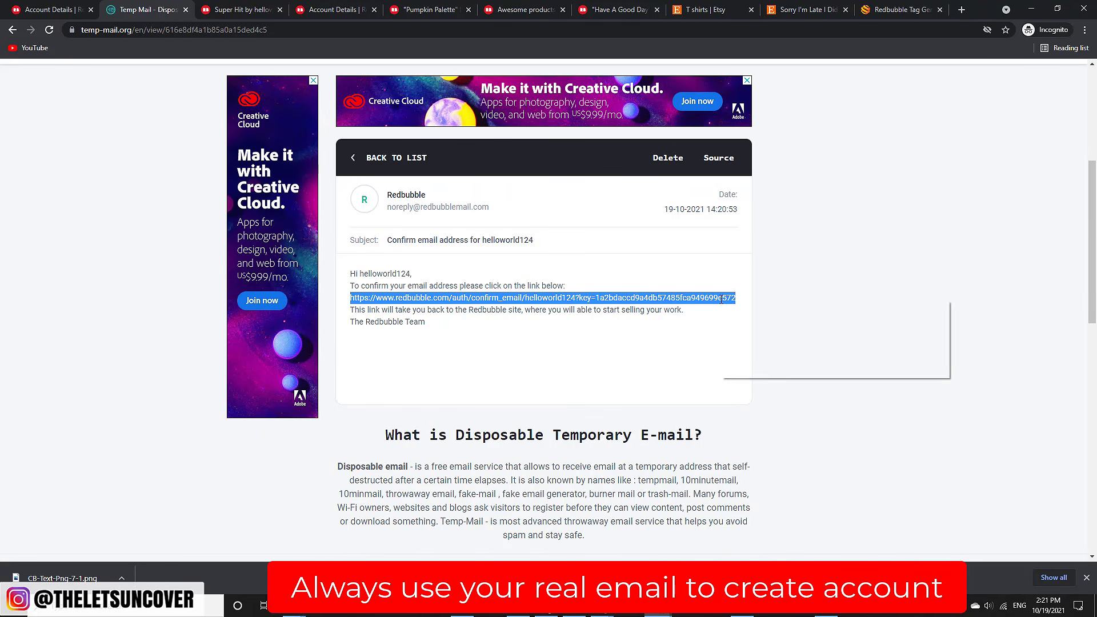
left_click(760, 337)
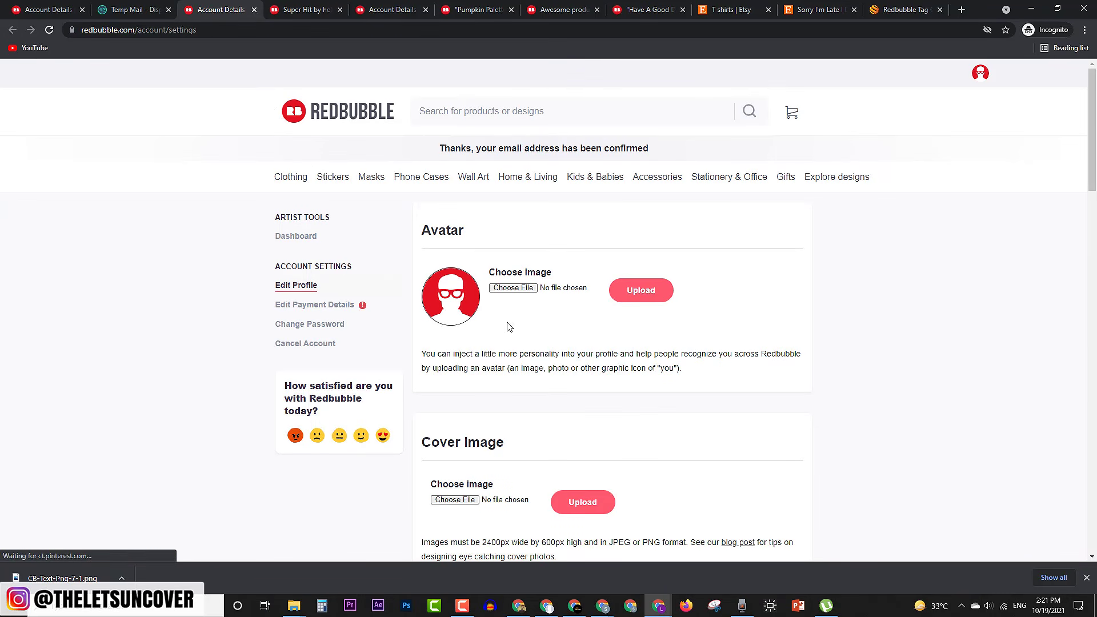
- Place the confirmed account page's tab before the Temp Mail tab, then open the payment details and check the personal details section
left_click(128, 9)
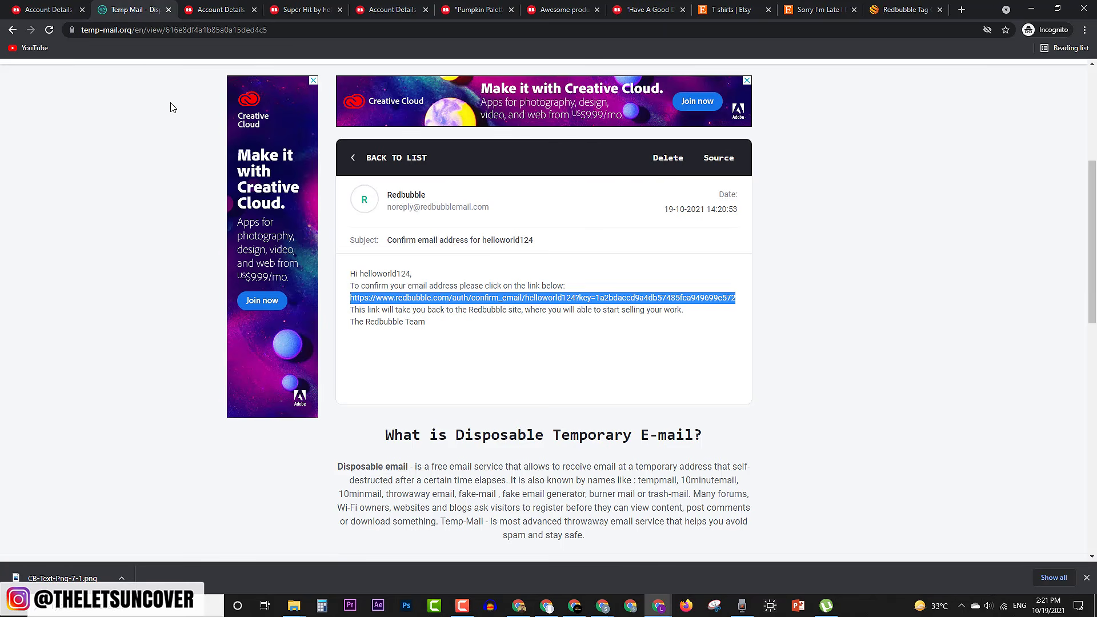
left_click_drag(246, 9, 160, 9)
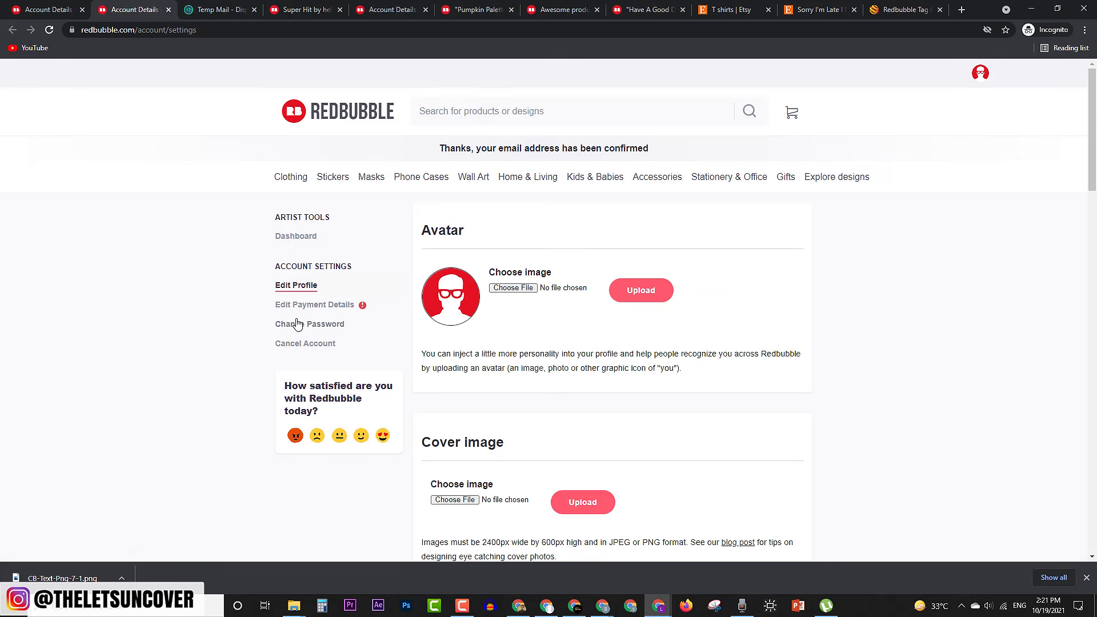
left_click(328, 309)
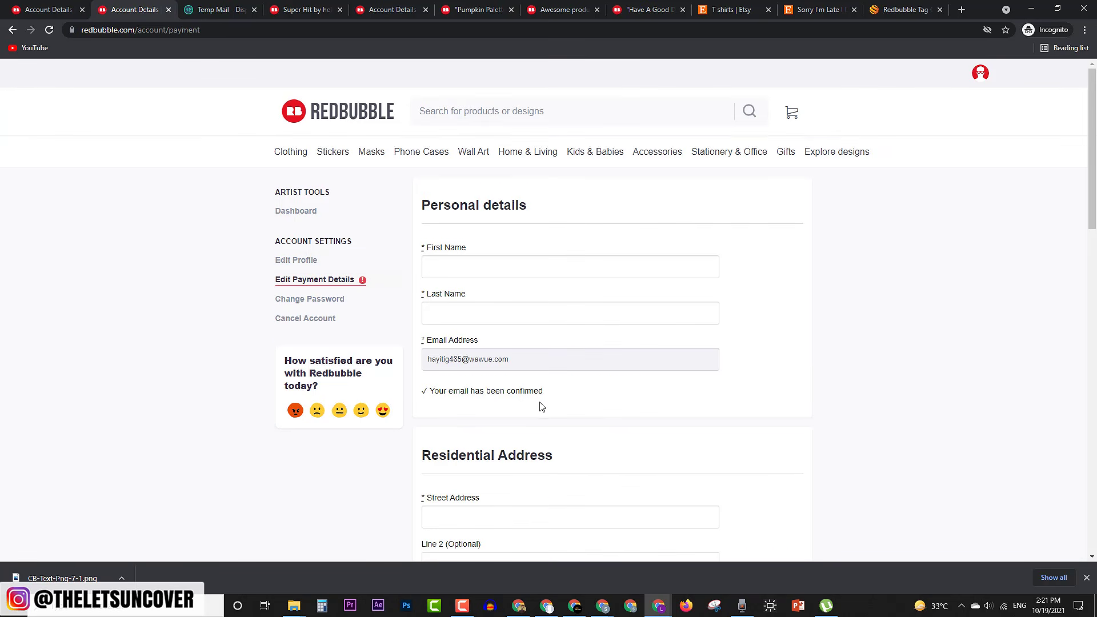
scroll(541, 403, "down", 2)
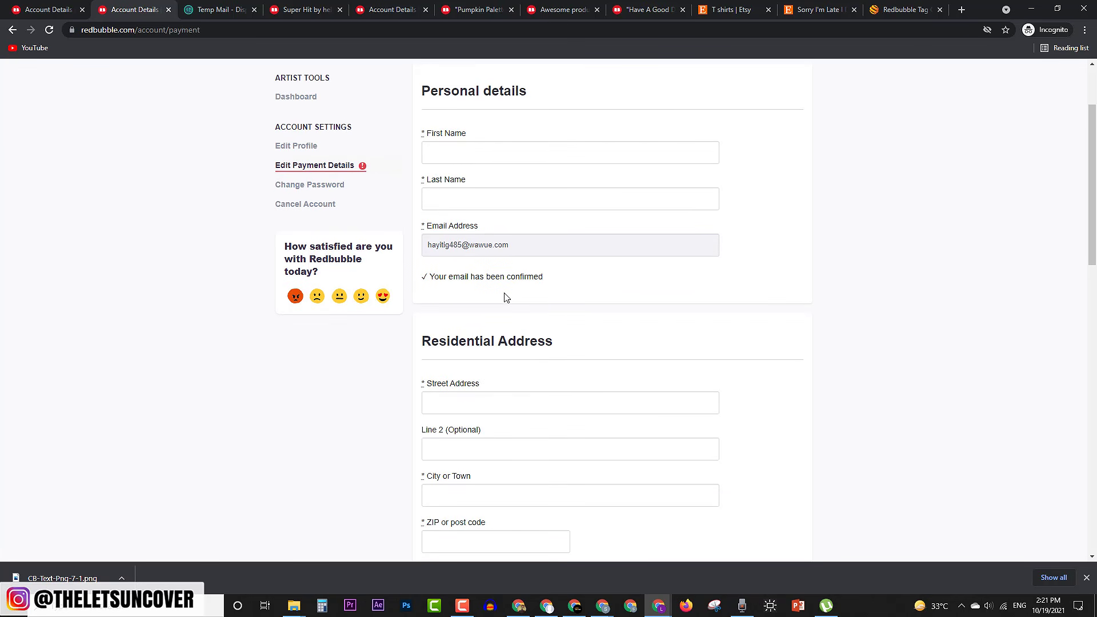
scroll(504, 309, "down", 2)
scroll(483, 269, "up", 4)
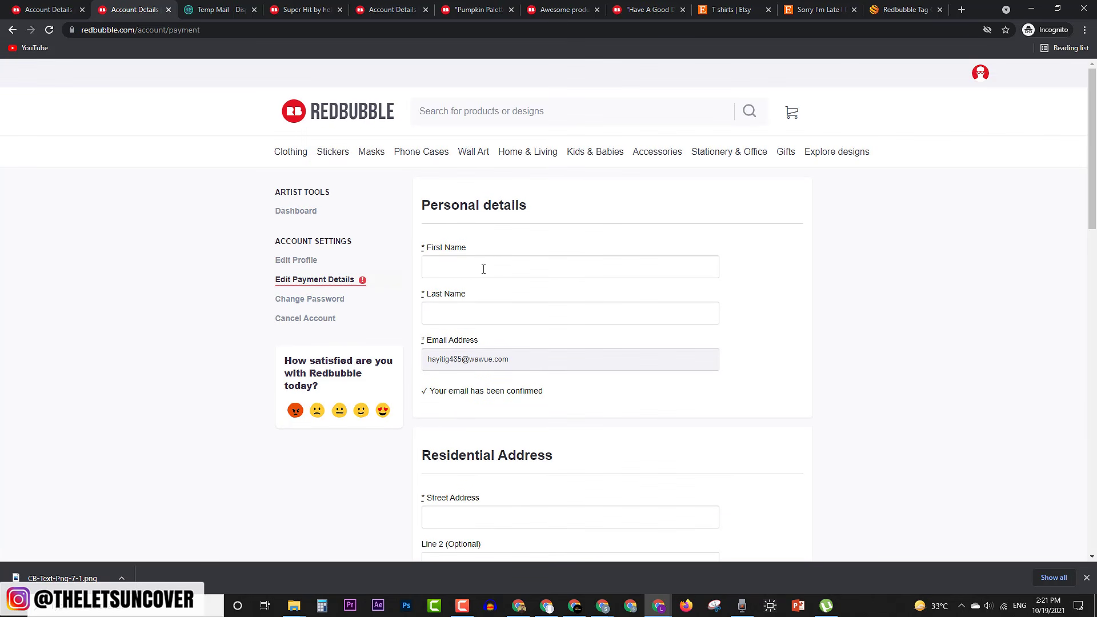
- Set the residential address country to Pakistan, leaving the other address fields empty
scroll(475, 320, "down", 6)
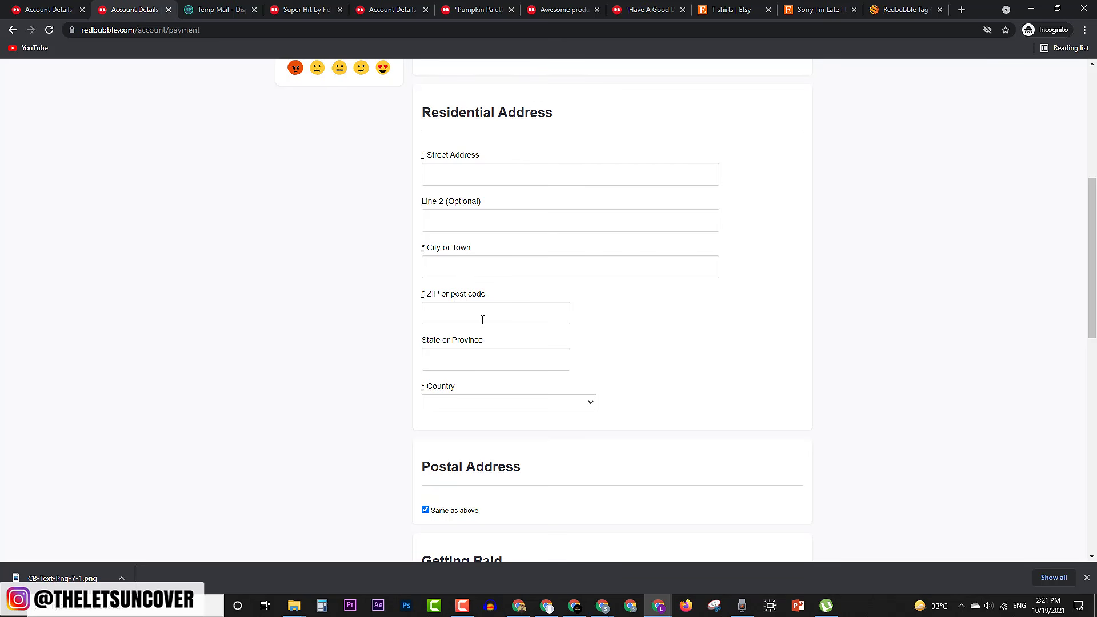
left_click(475, 357)
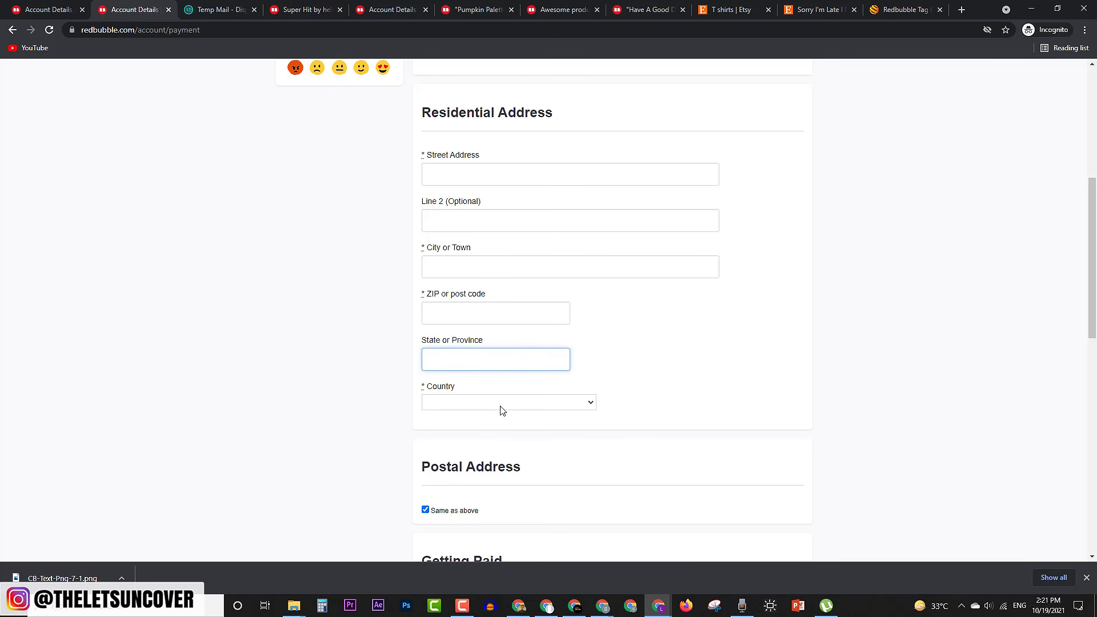
left_click(503, 403)
key("p")
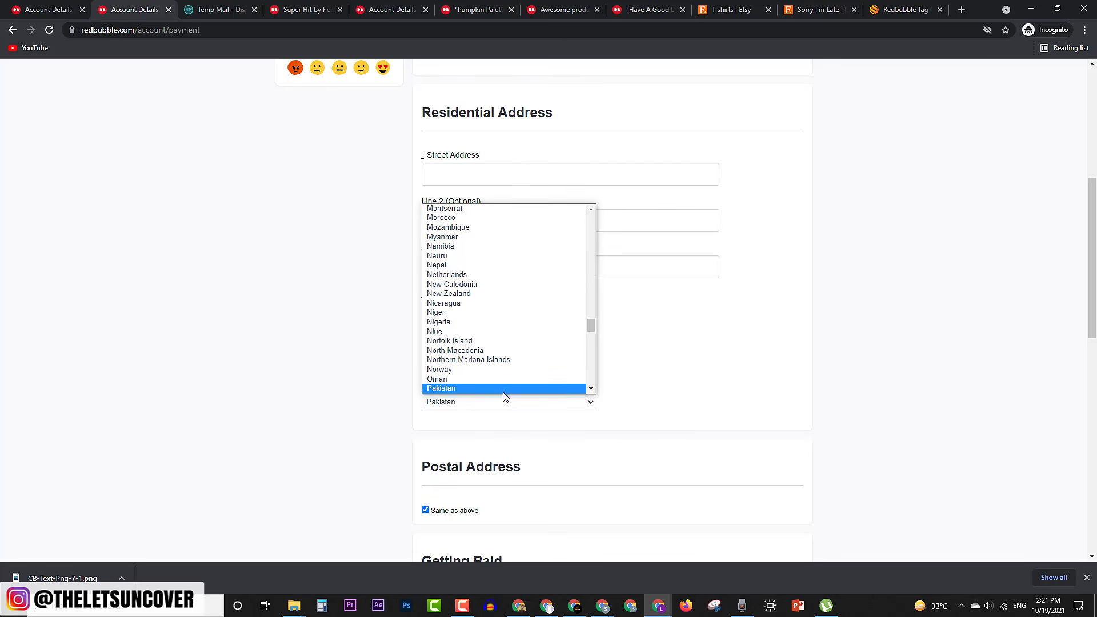
key("Return")
left_click(455, 357)
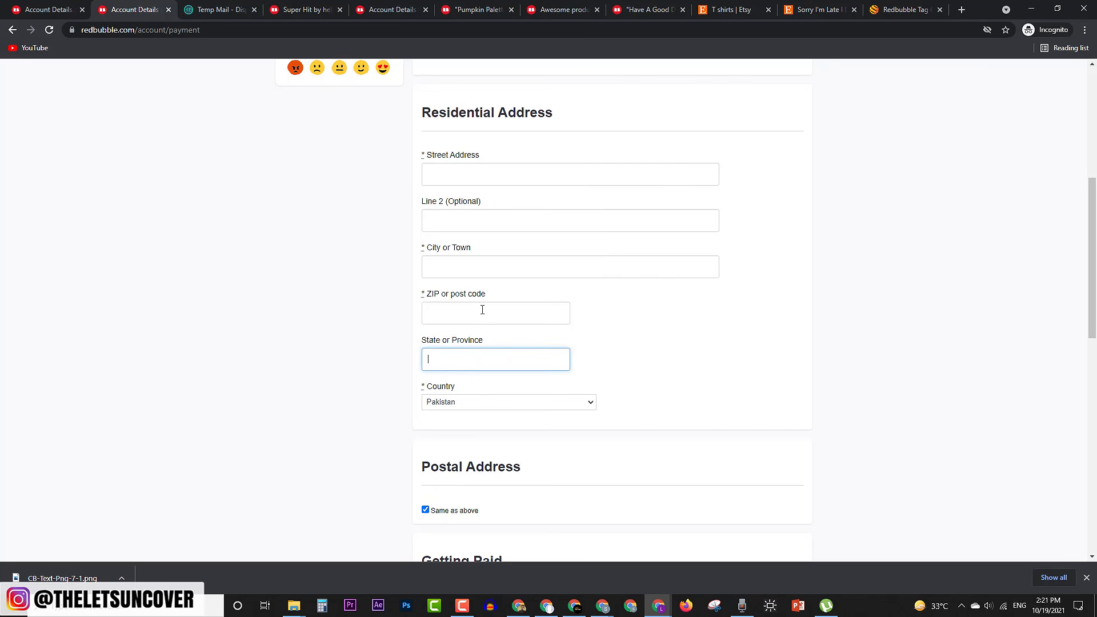
- Turn the postal address's 'Same as above' option off and back on
scroll(583, 337, "down", 5)
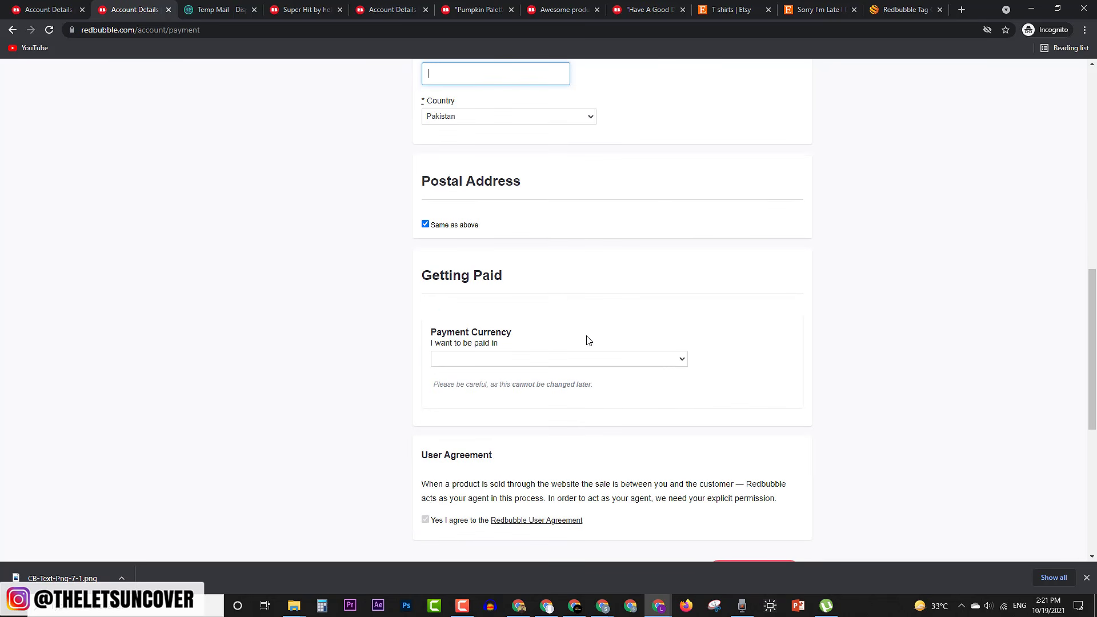
left_click(425, 224)
left_click(425, 224)
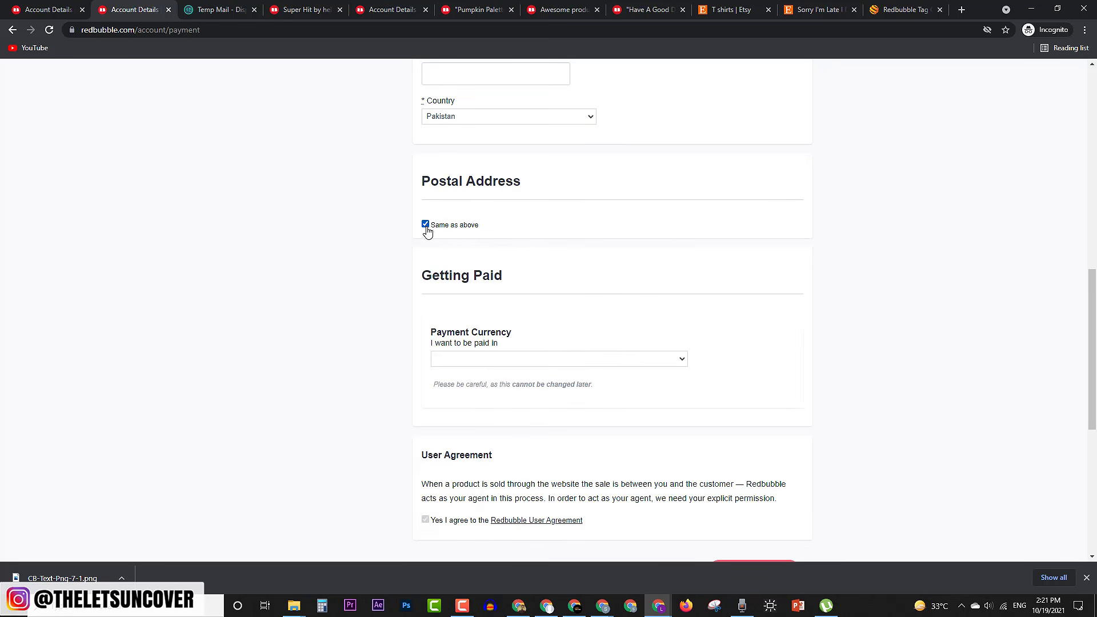
- Set the payment currency to United States Dollars (USD) and choose ACH direct bank deposit as the way of getting paid
scroll(431, 247, "down", 2)
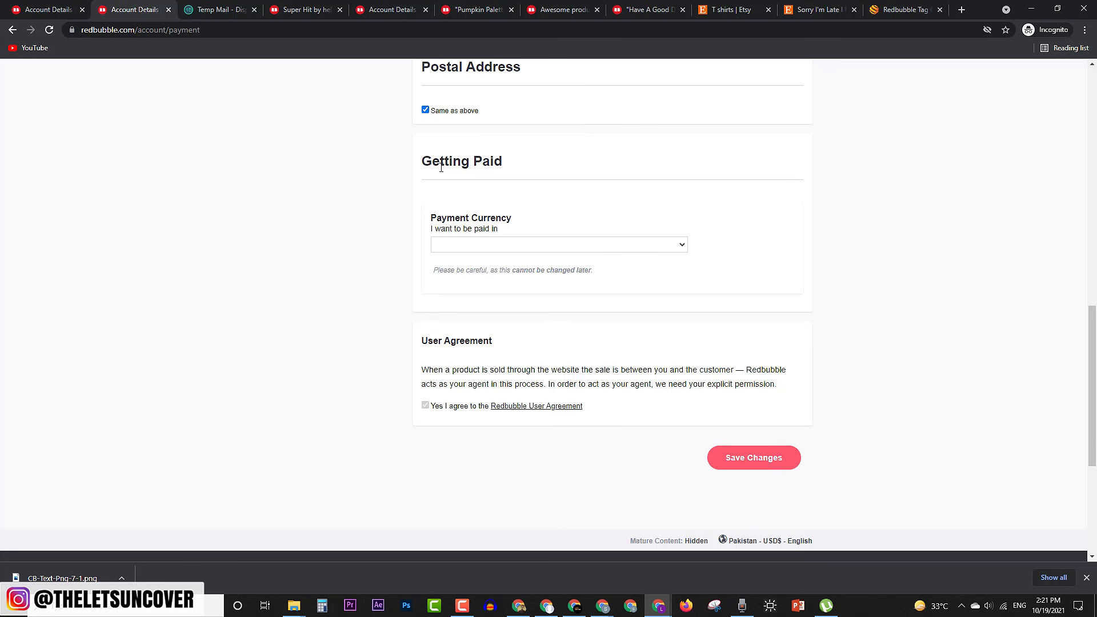
left_click_drag(442, 165, 505, 164)
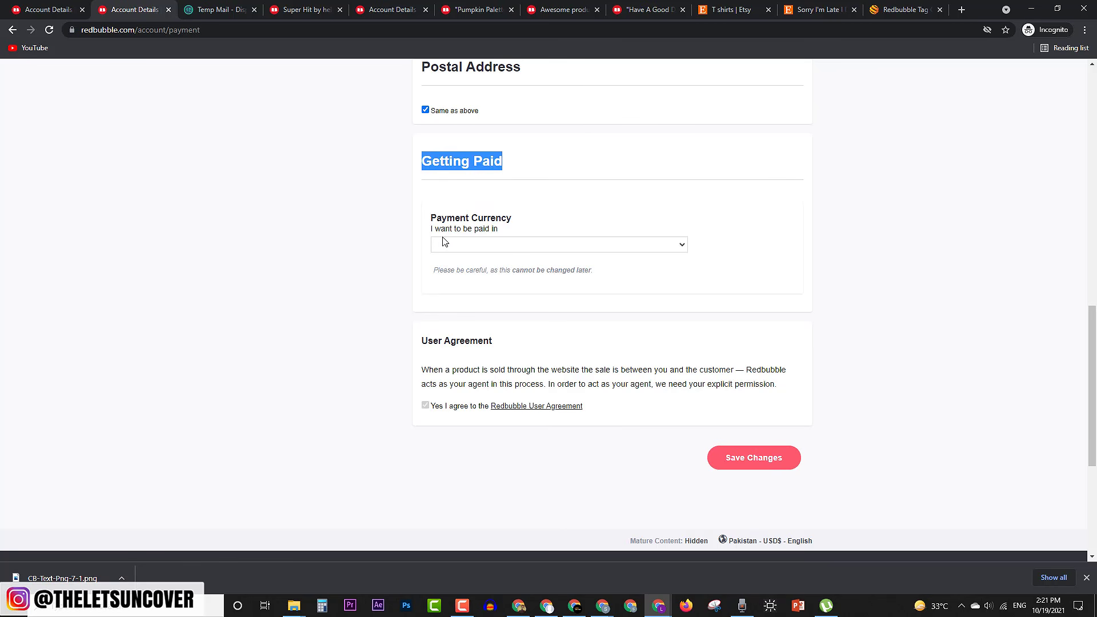
left_click(453, 222)
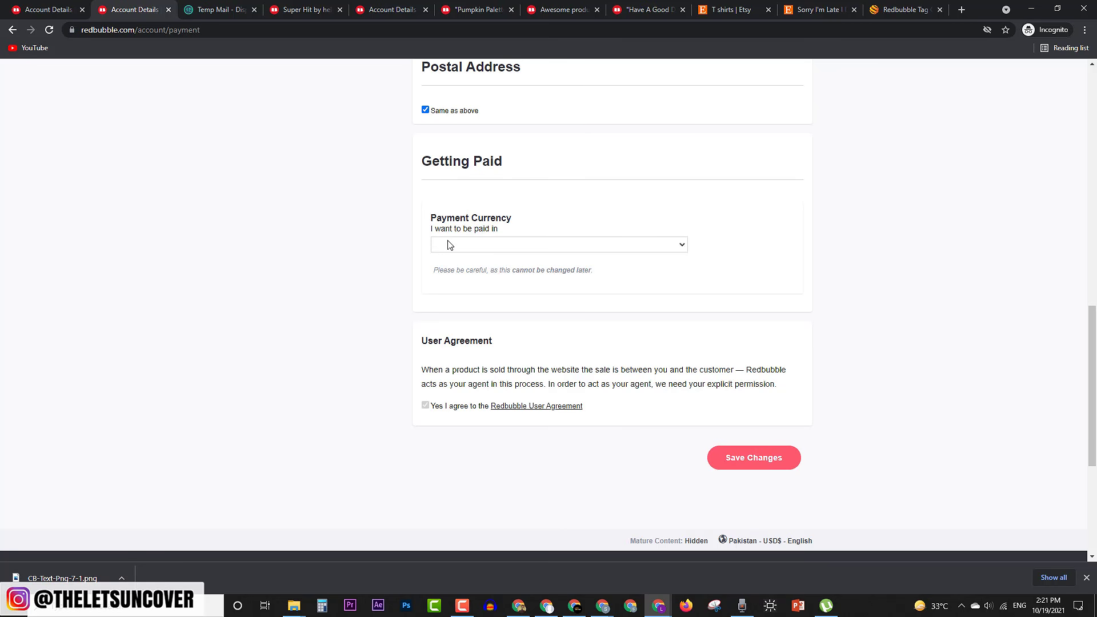
left_click(516, 246)
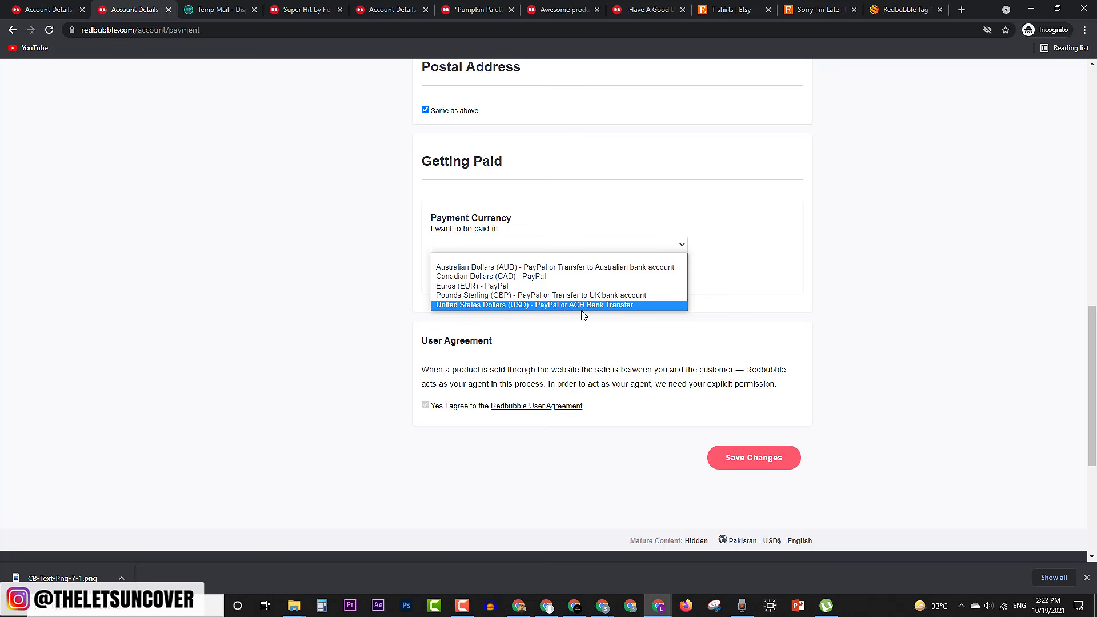
left_click(624, 307)
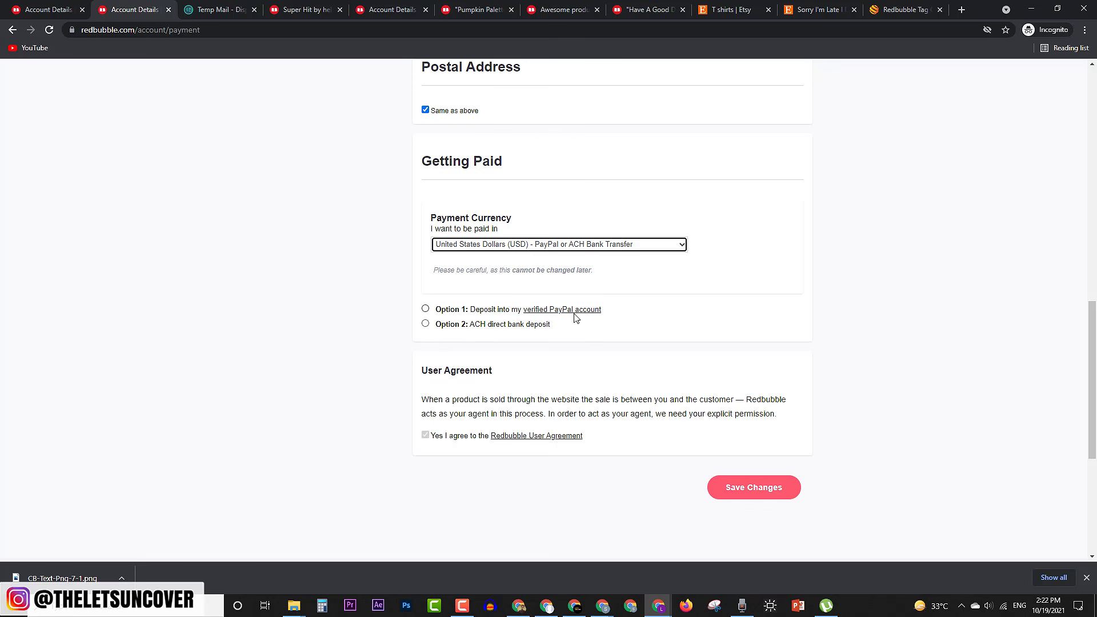
left_click(425, 324)
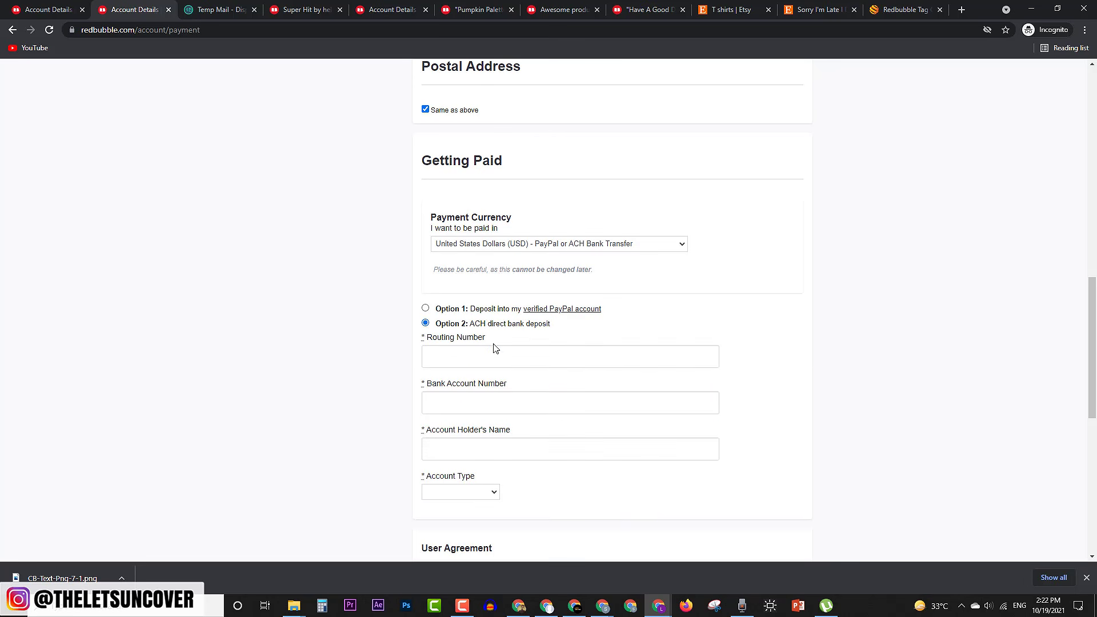
scroll(468, 231, "down", 2)
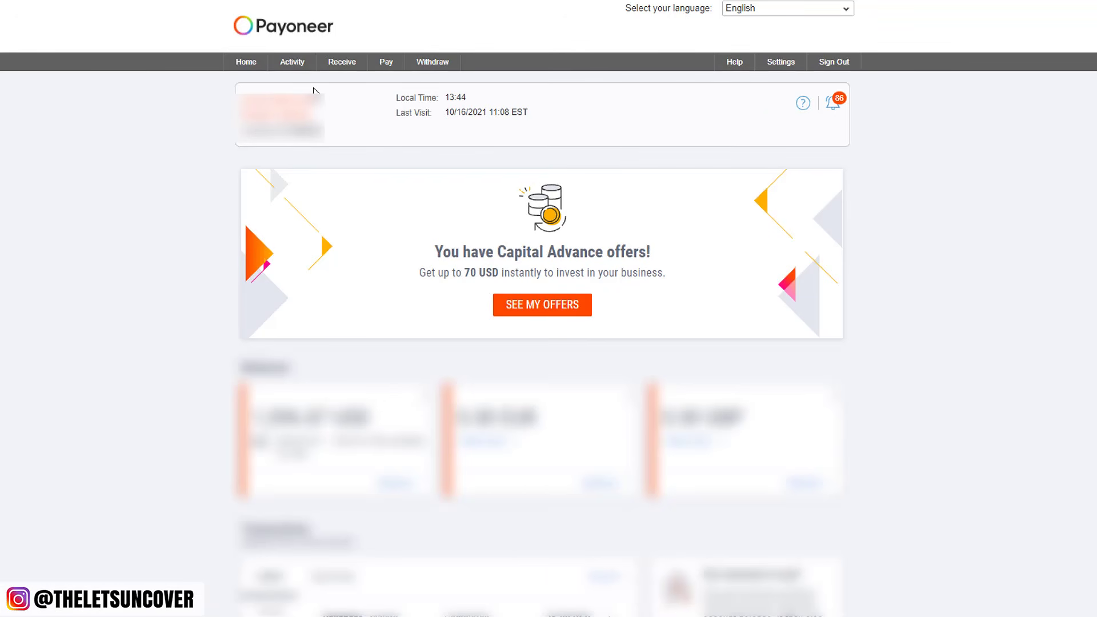
- Switch to Payoneer, open the Global Payment Service receiving accounts, and view the details of the USA USD account
mouse_move(342, 64)
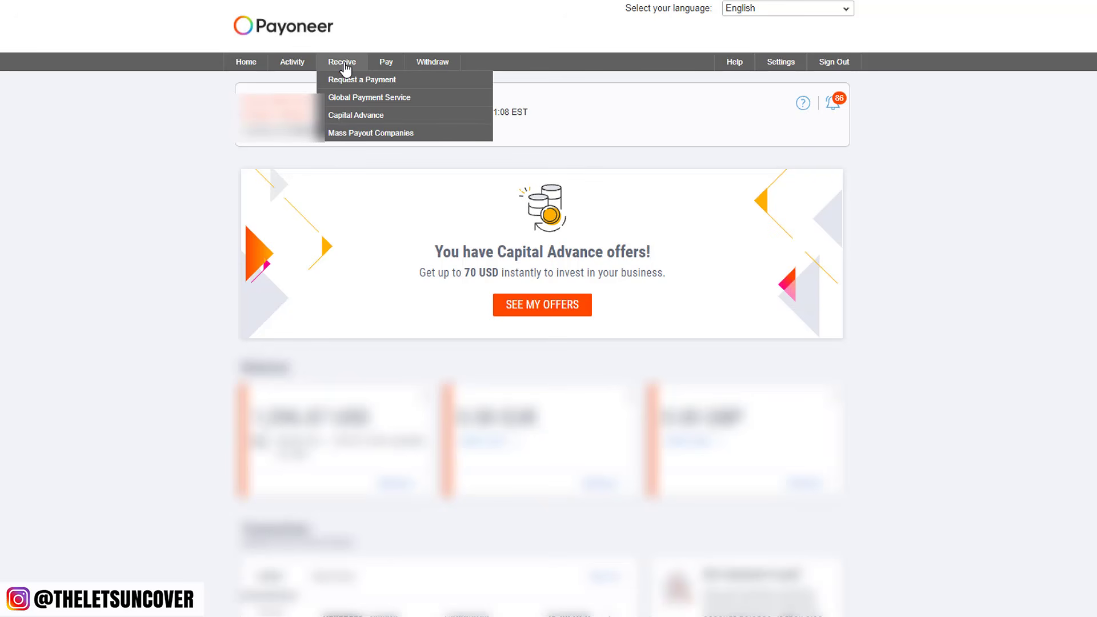
left_click(393, 98)
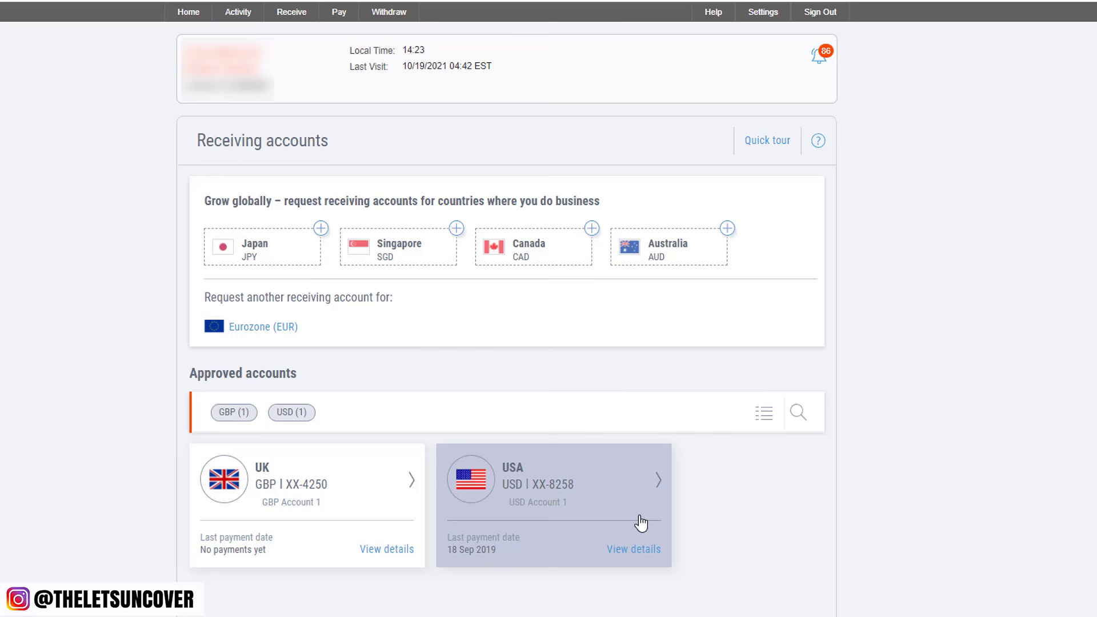
left_click(634, 550)
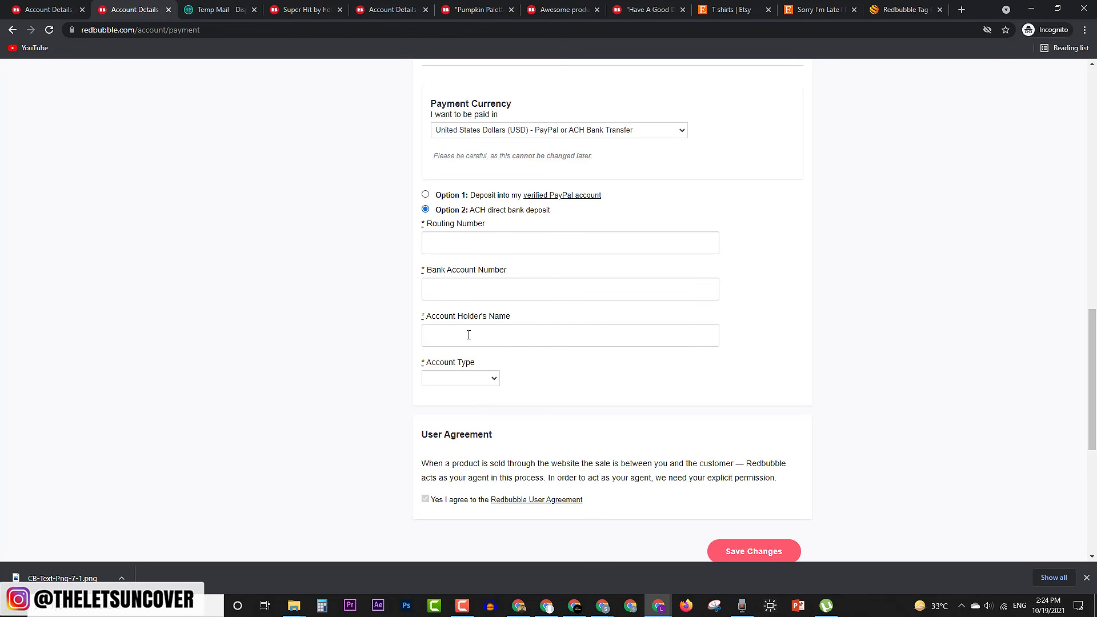
- Return to Redbubble's payment details, set the bank account type to Checking Account, and check the user agreement section
left_click(467, 381)
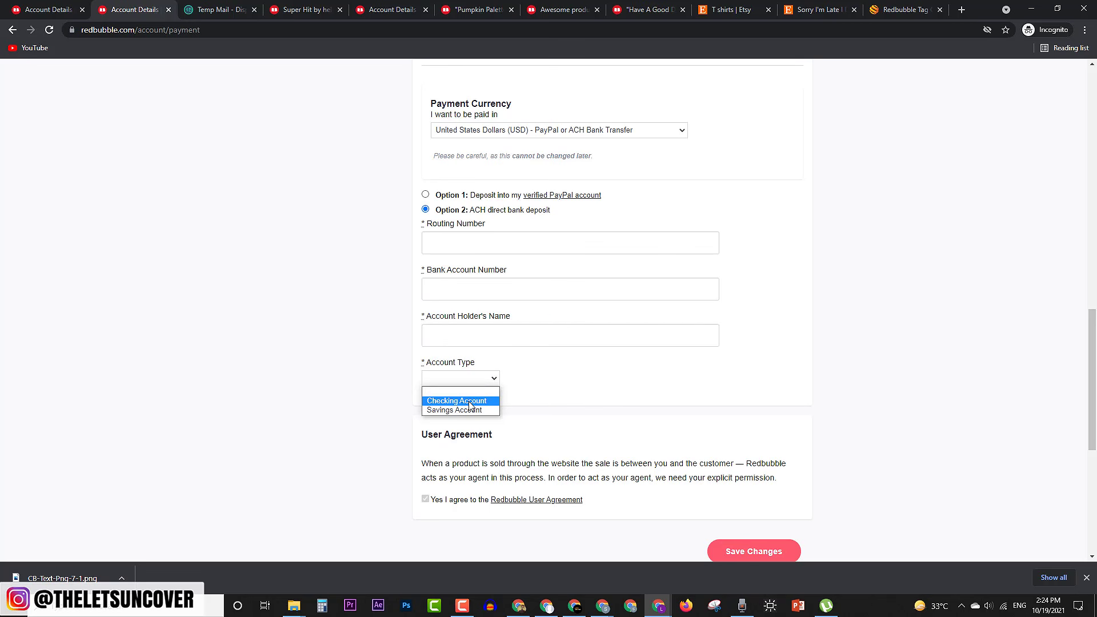
left_click(469, 401)
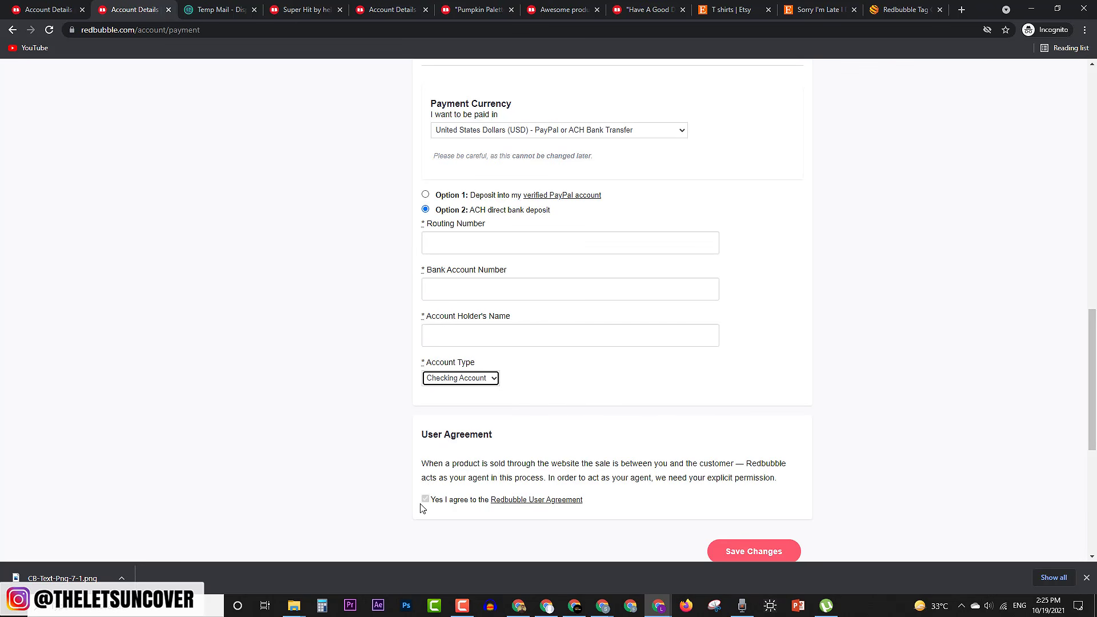
scroll(783, 520, "down", 3)
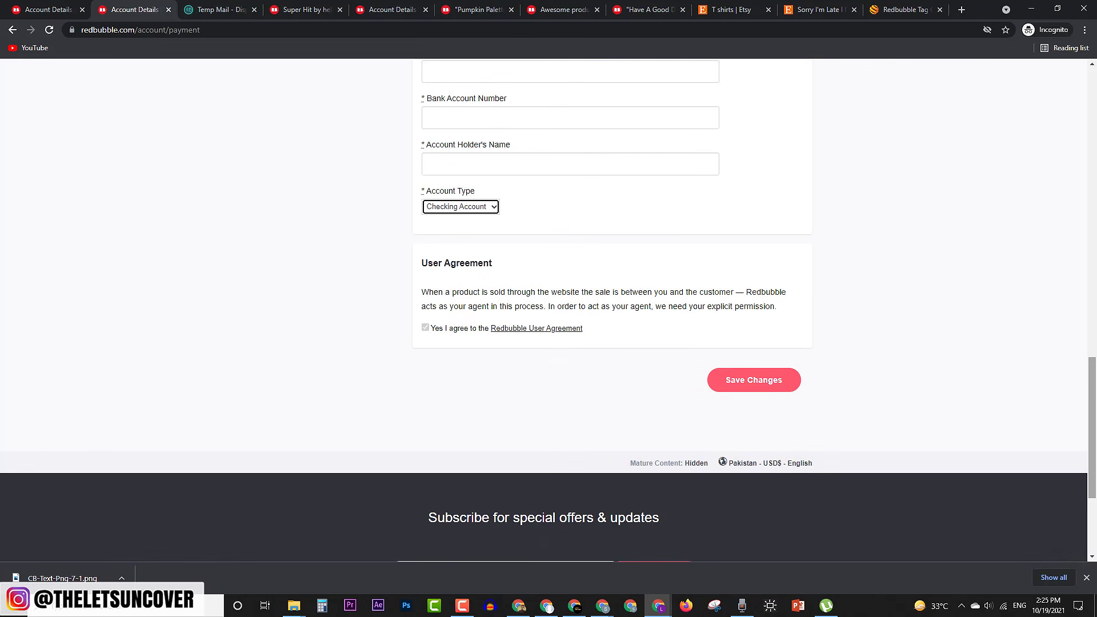
- Open the artist dashboard and examine the monthly earnings, earnings summary, earnings by artwork and product, and audience traffic sources
left_click_drag(1092, 399, 1092, 106)
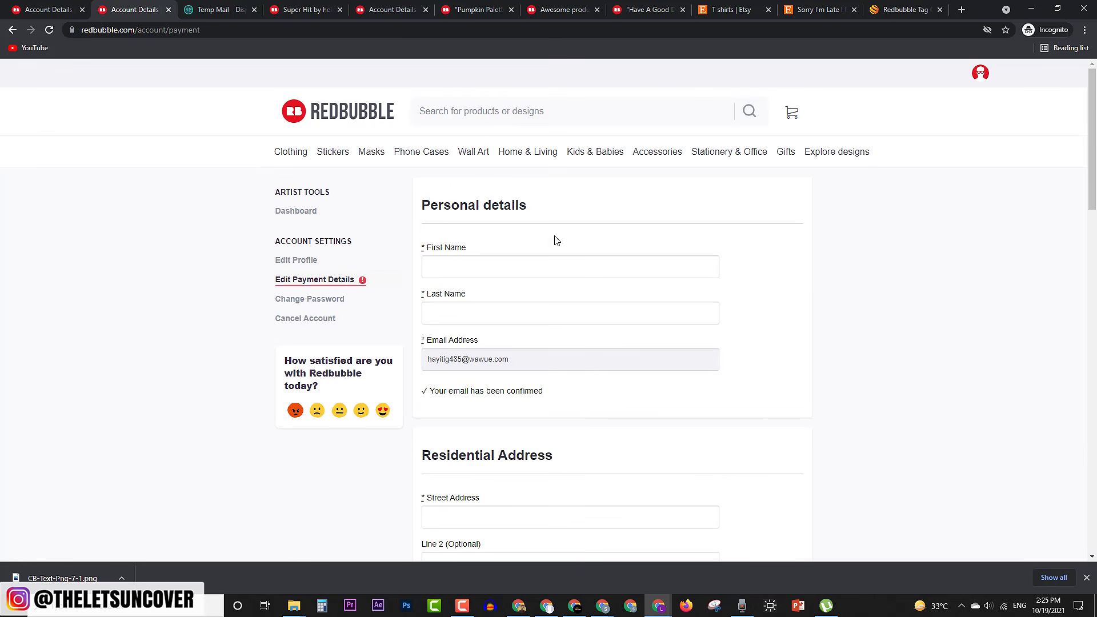
left_click(295, 213)
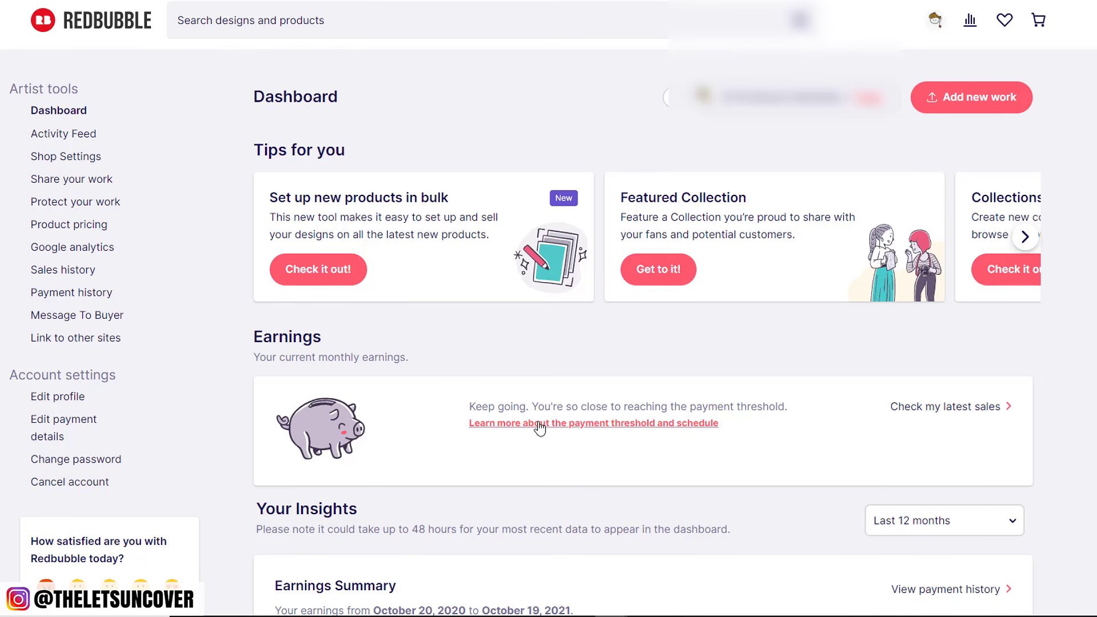
scroll(490, 422, "down", 2)
scroll(320, 470, "down", 2)
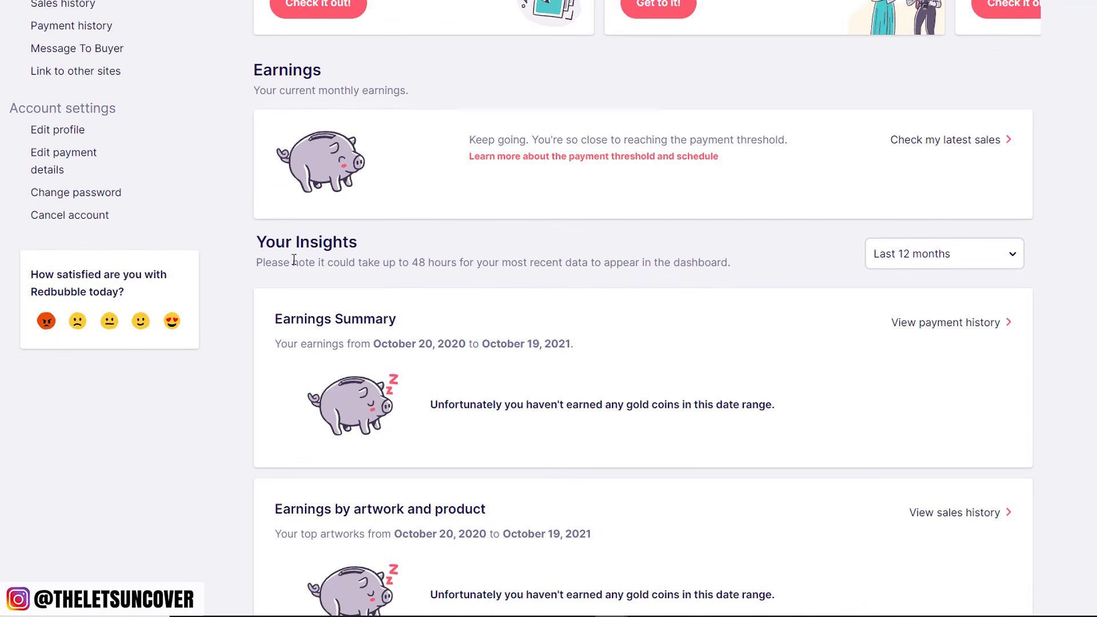
scroll(440, 362, "down", 5)
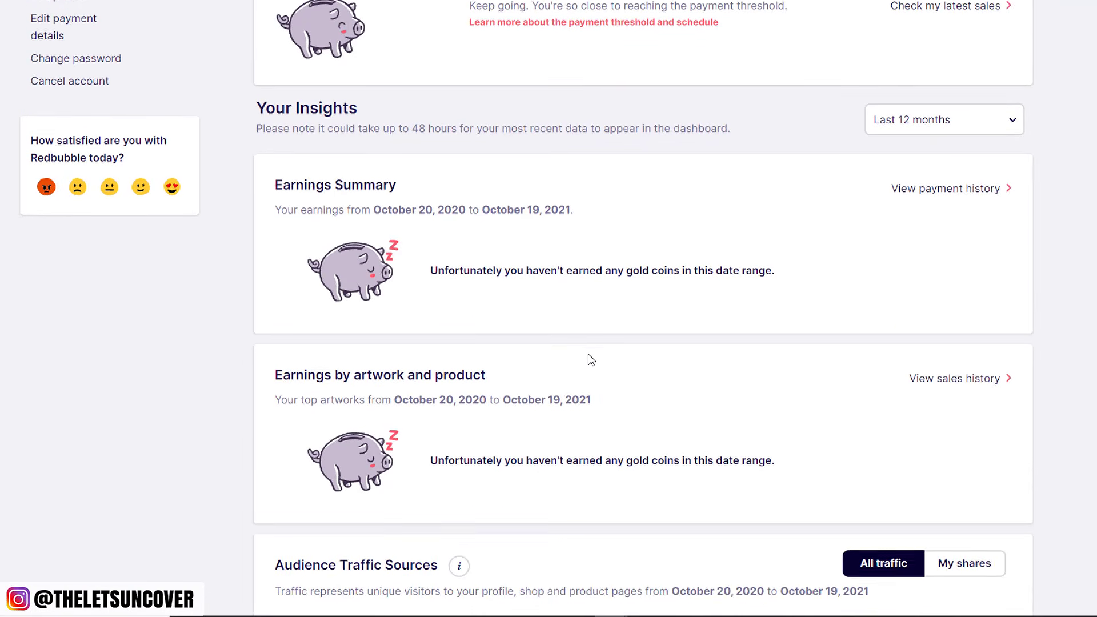
scroll(382, 355, "down", 3)
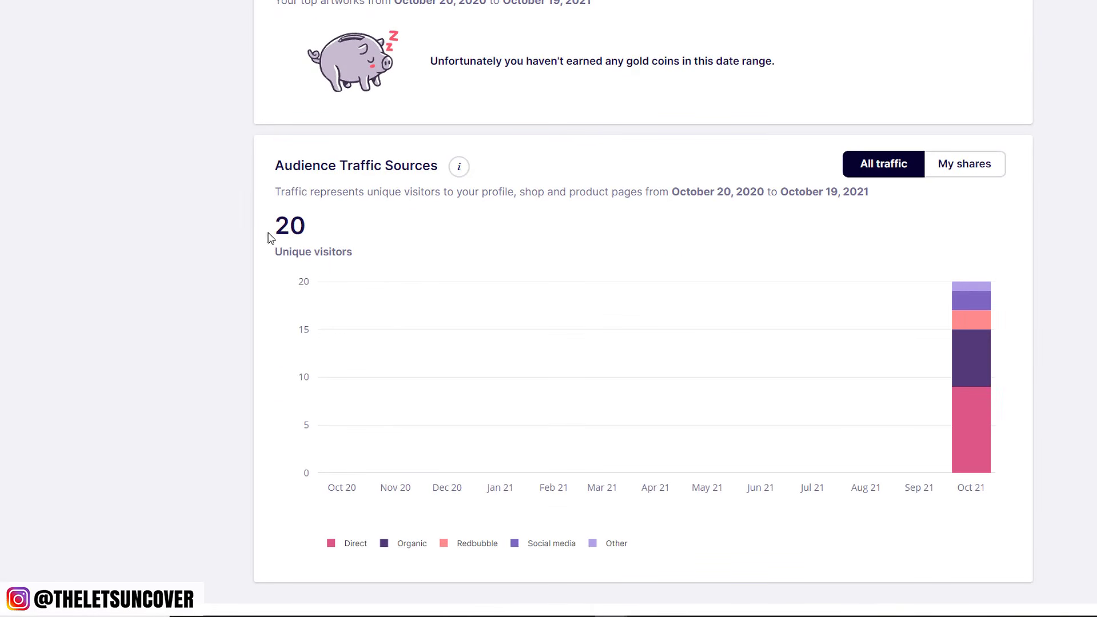
scroll(264, 339, "up", 1)
scroll(263, 360, "up", 15)
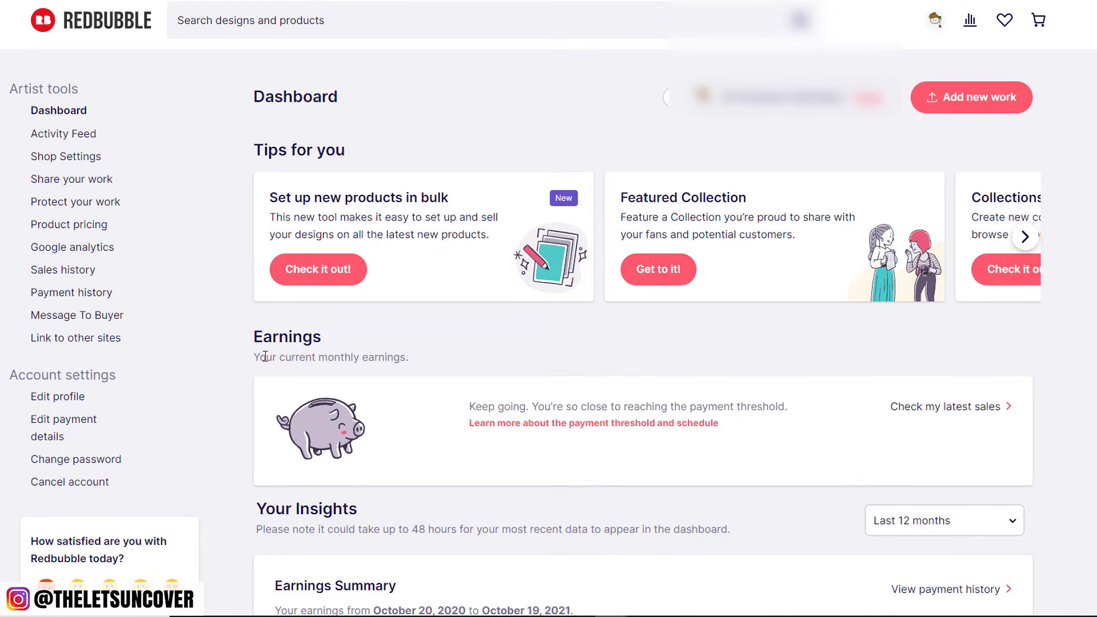
scroll(272, 364, "down", 3)
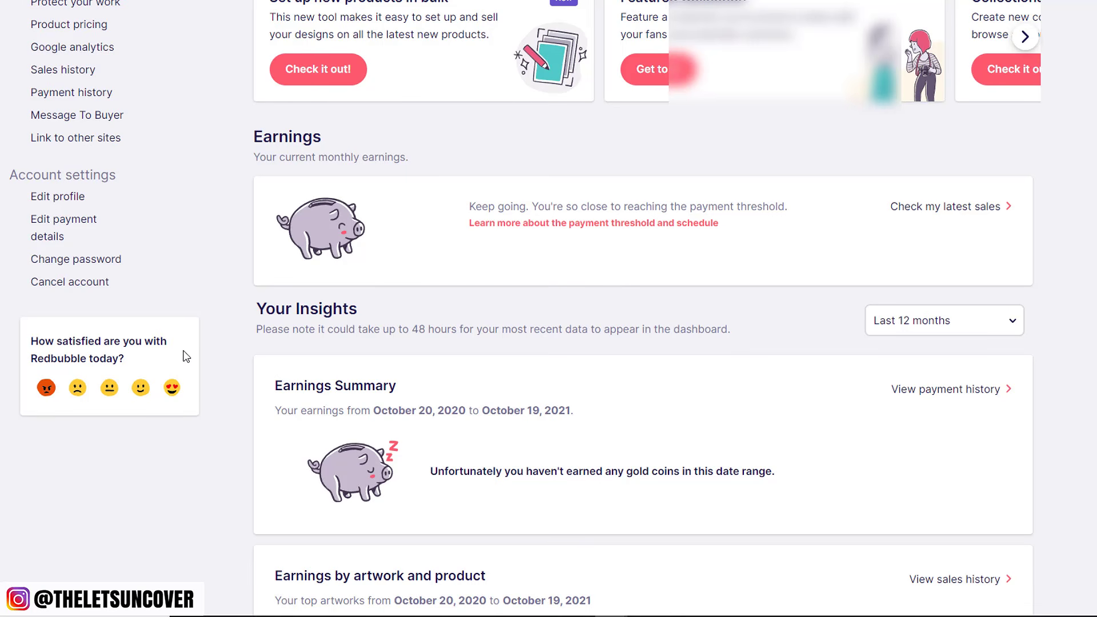
scroll(181, 354, "up", 2)
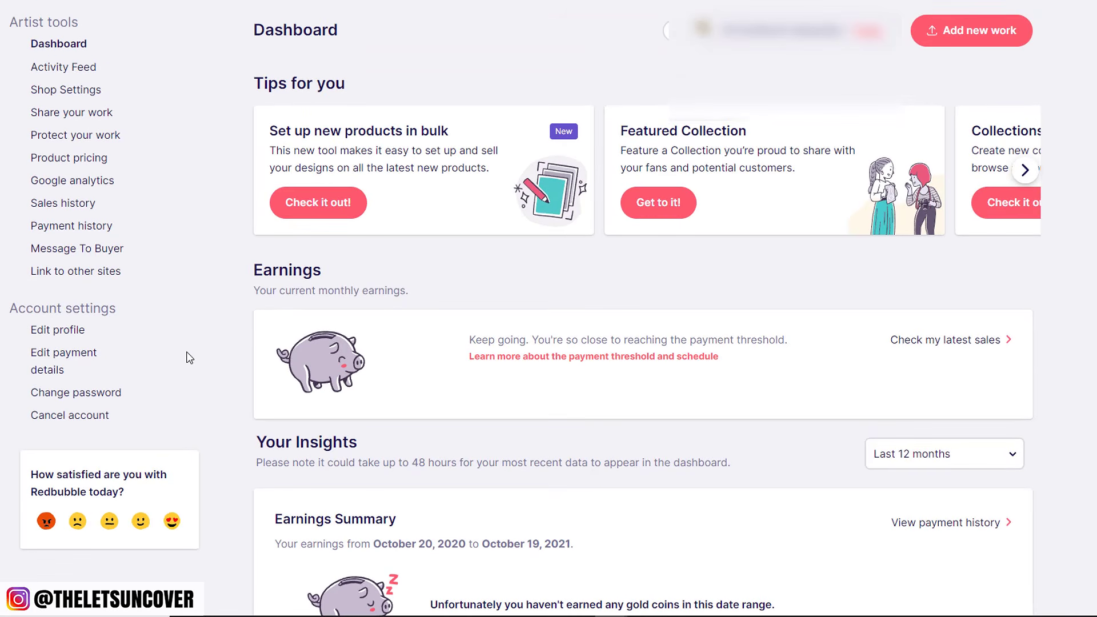
scroll(185, 354, "up", 1)
- Open the product pricing page and review the retail prices, margins and markup percentages for clothing, stickers, and cases and skins
left_click(935, 20)
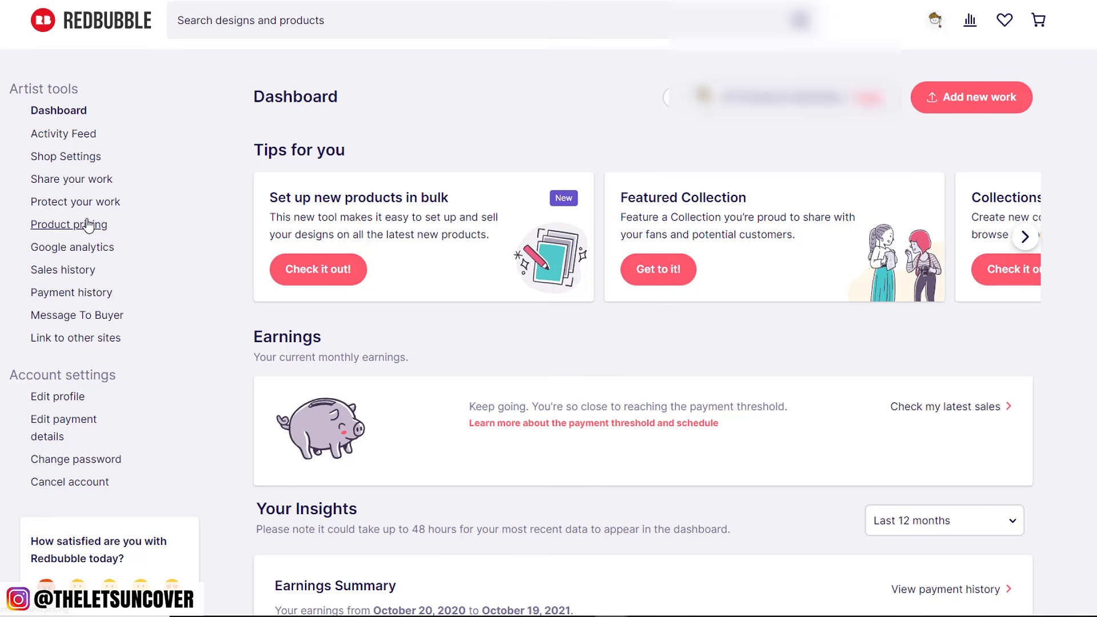
left_click(88, 232)
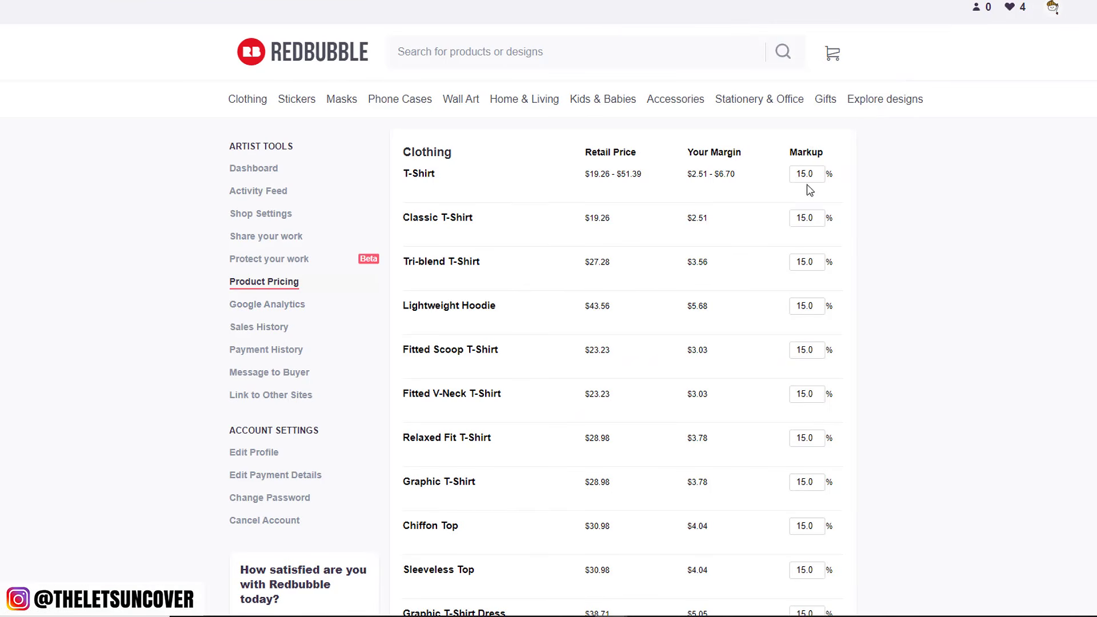
scroll(808, 303, "down", 10)
scroll(803, 425, "down", 11)
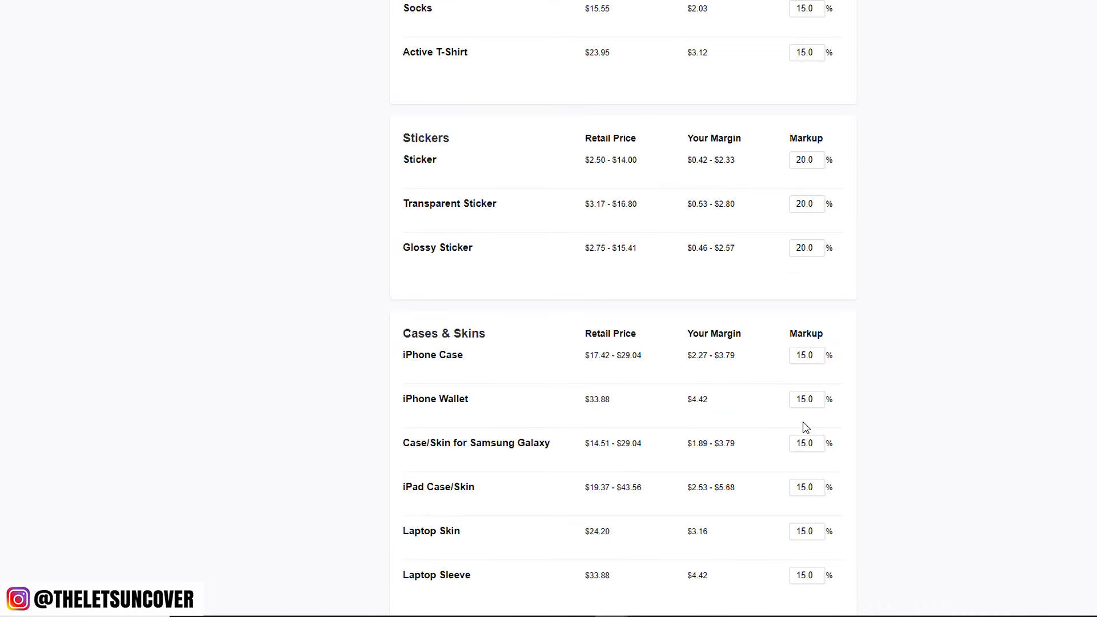
- Set the T-Shirt markup to 20% and apply it to all products, checking the markups across the product categories
scroll(803, 426, "up", 4)
scroll(808, 355, "down", 12)
scroll(806, 383, "down", 20)
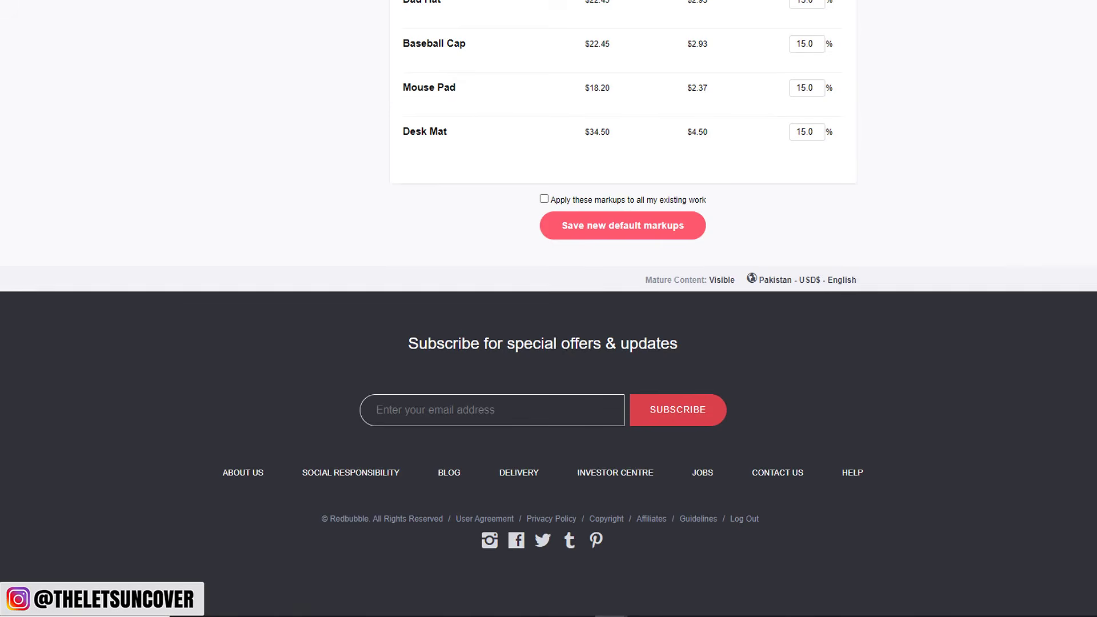
scroll(818, 286, "up", 20)
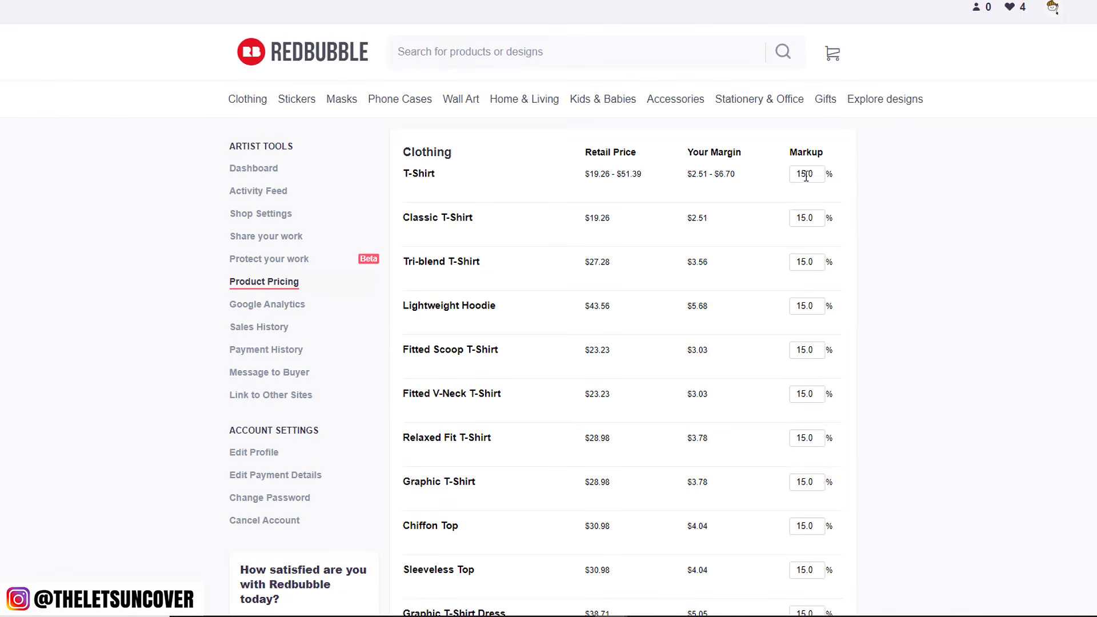
left_click_drag(806, 176, 774, 180)
type("20")
left_click(808, 189)
scroll(807, 372, "down", 20)
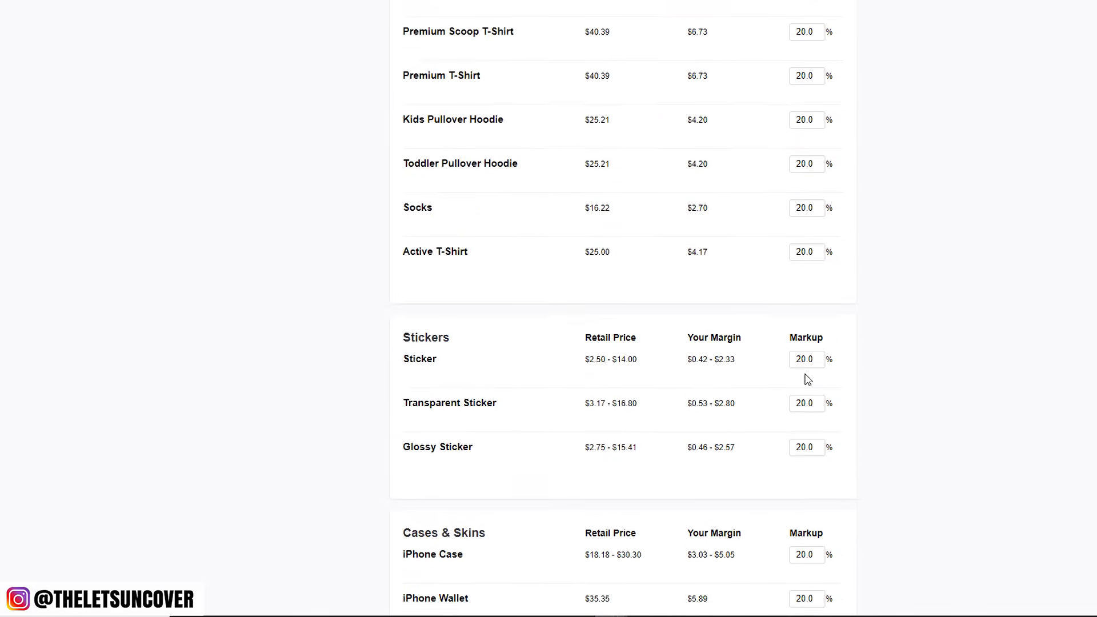
scroll(806, 374, "up", 3)
scroll(806, 375, "down", 20)
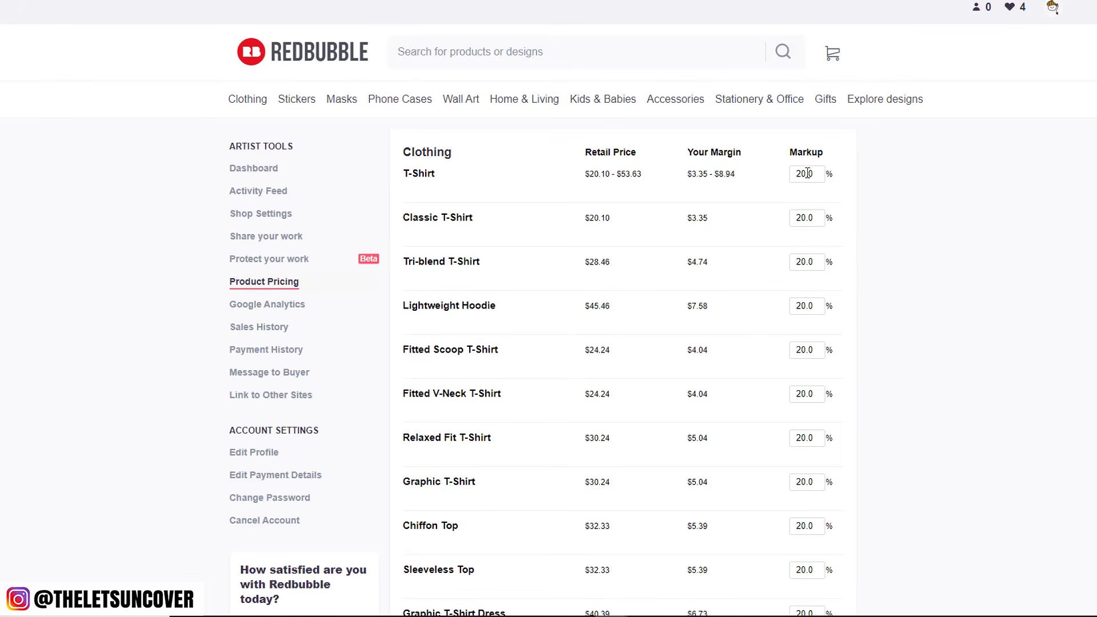
- Set the T-Shirt markup to 50% and apply it to all products
left_click_drag(800, 174, 774, 179)
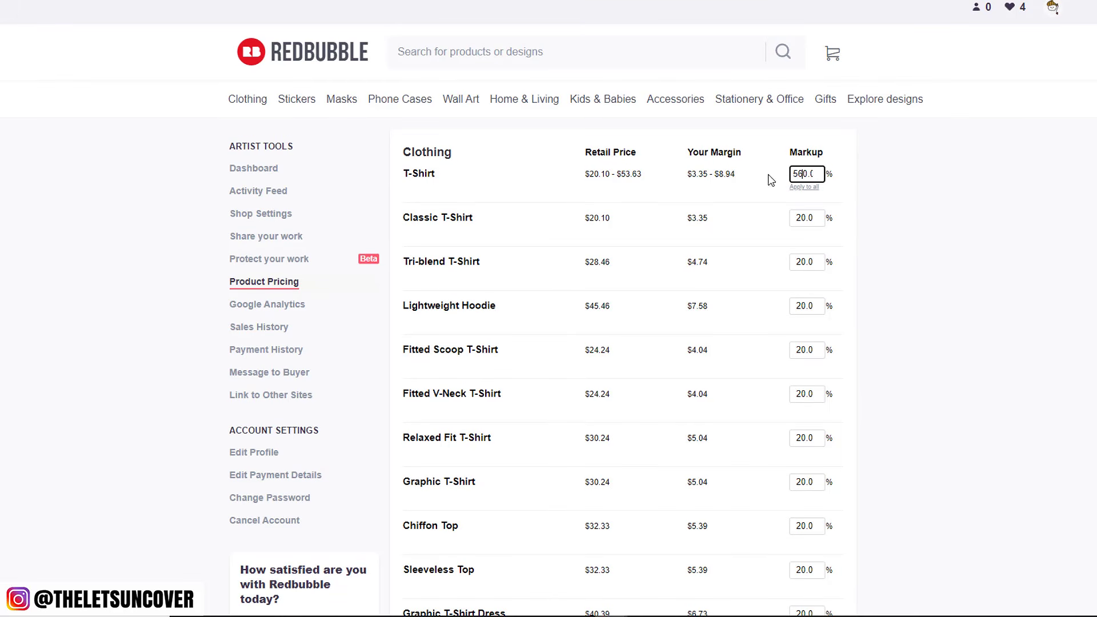
type("5")
left_click(804, 187)
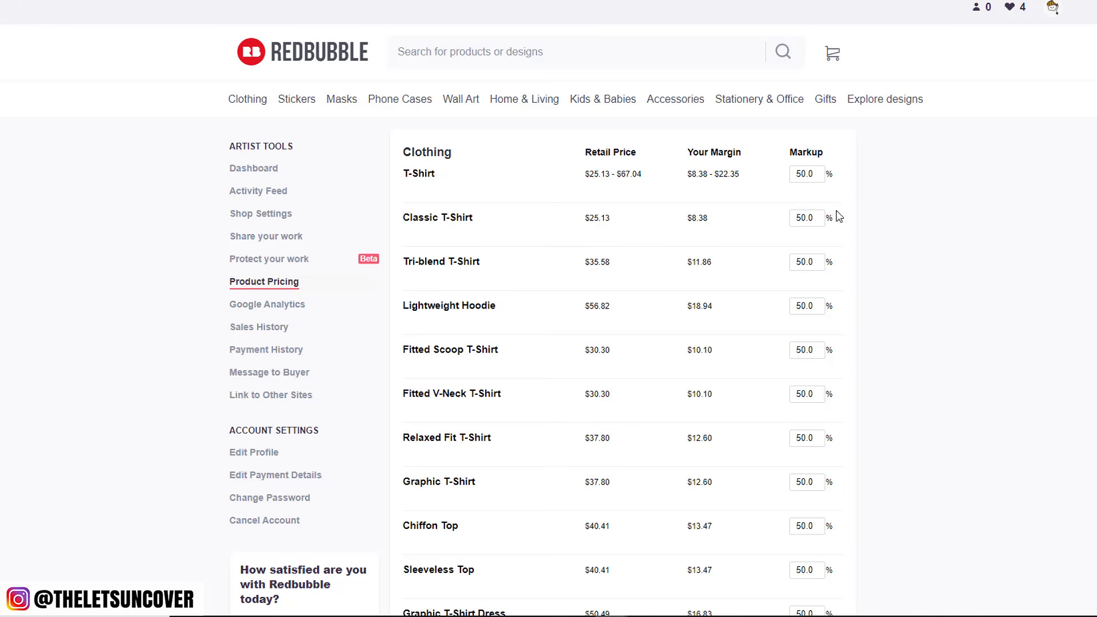
- Open the image protection settings, try the no-watermark option, and select a tiled watermark across the images for zoom views
left_click(286, 264)
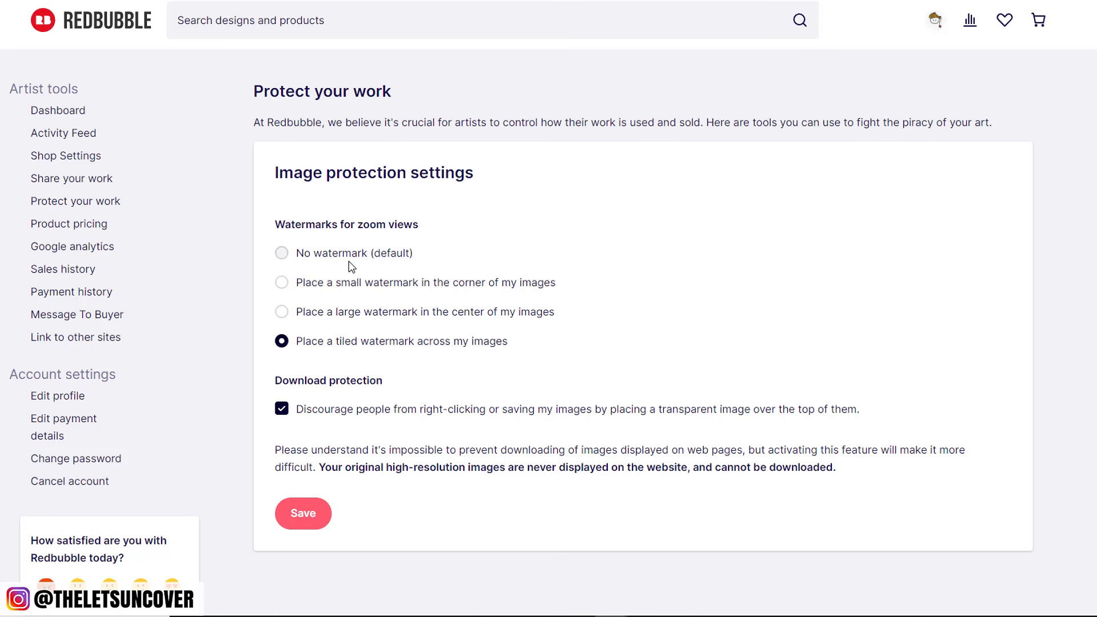
left_click(281, 253)
left_click(282, 343)
- Look through the work sharing, Google Analytics and buyer message pages, examining the Web Property ID field and the message setting
left_click(80, 180)
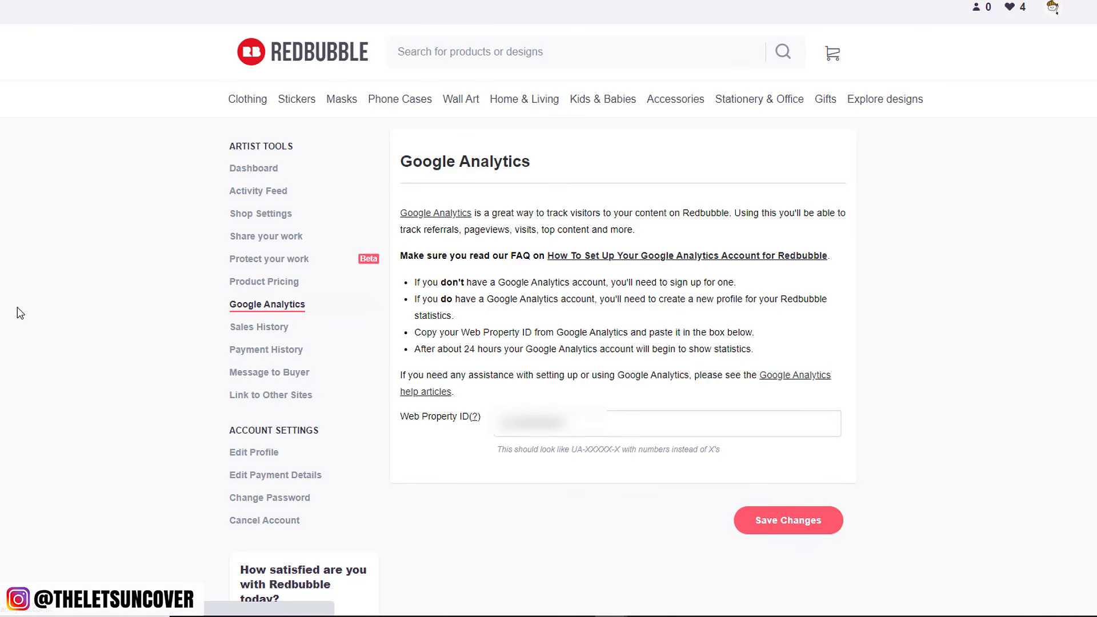
scroll(346, 370, "down", 1)
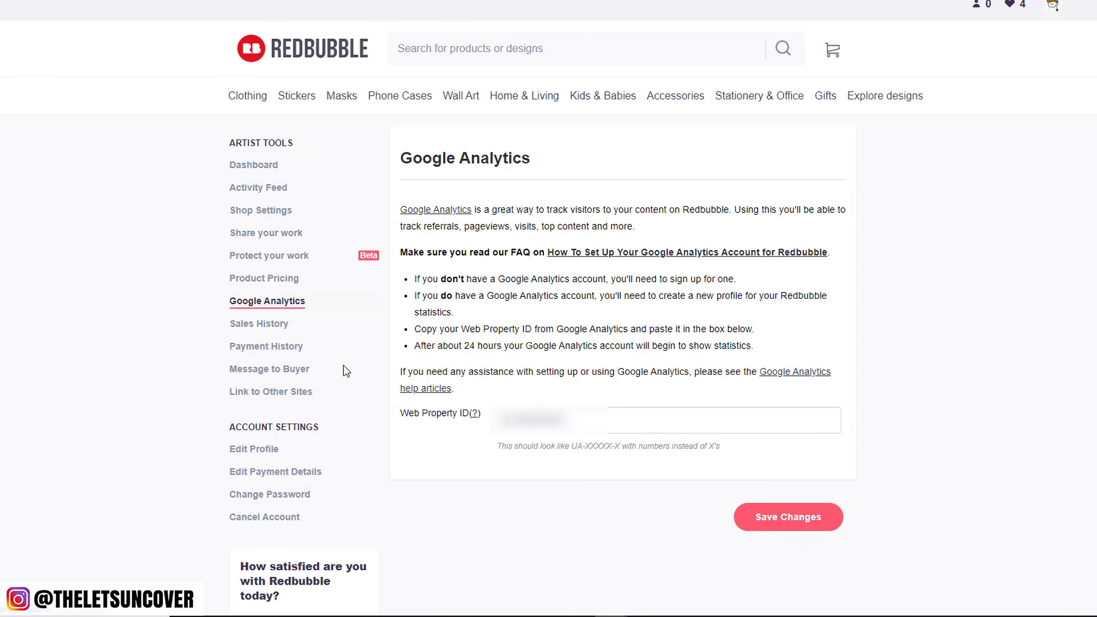
scroll(347, 371, "up", 1)
left_click_drag(566, 419, 495, 419)
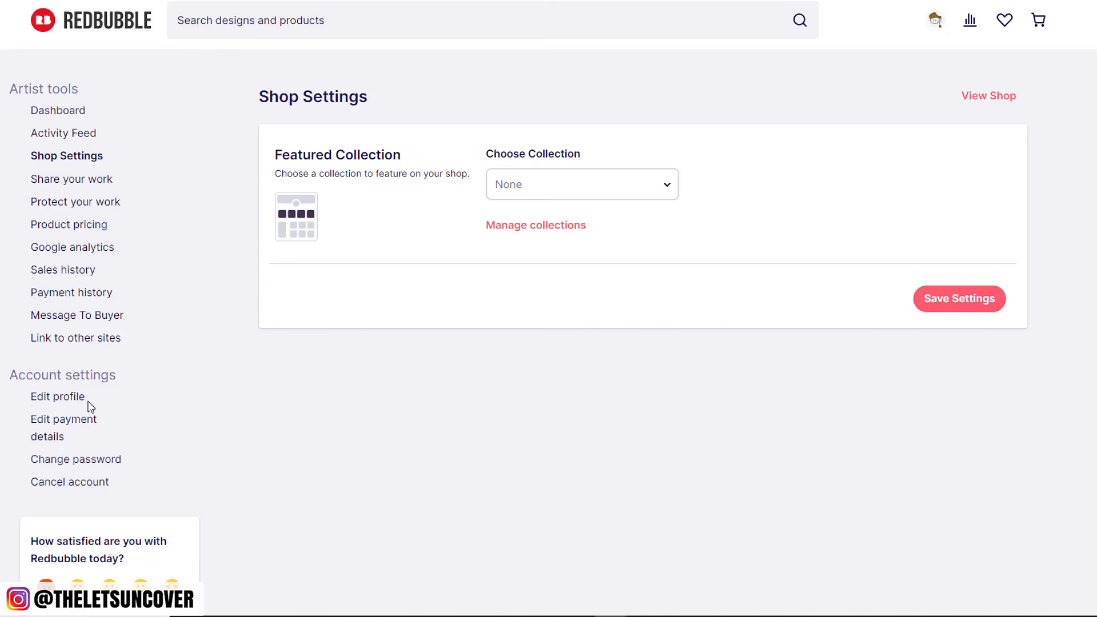
left_click(103, 320)
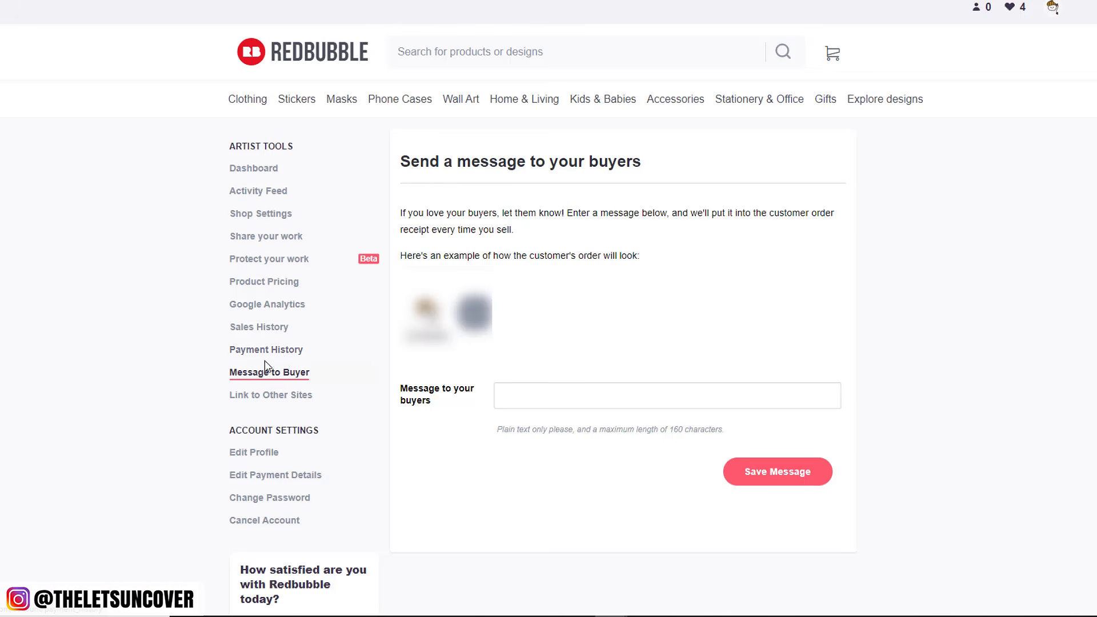